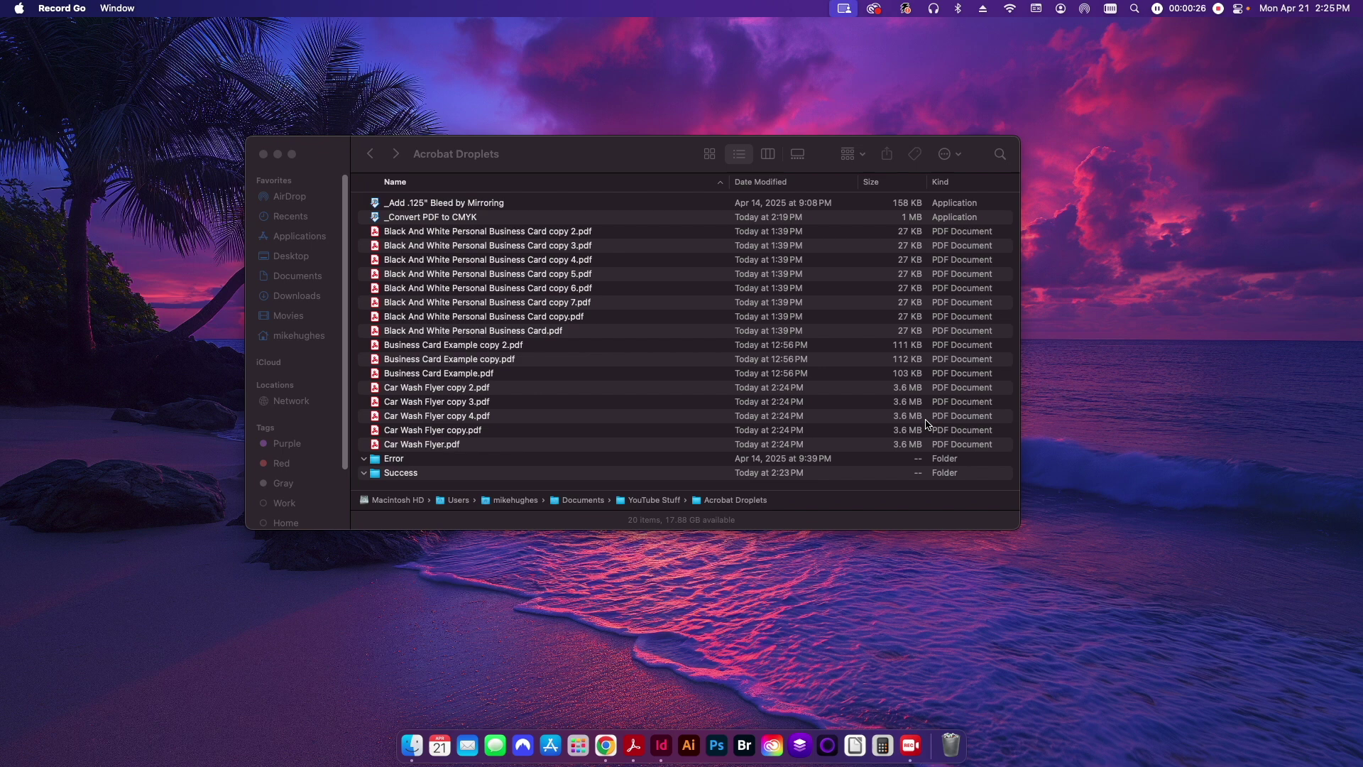
- Move the _Convert PDF to CMYK droplet to the Trash
right_click(489, 216)
left_click(713, 347)
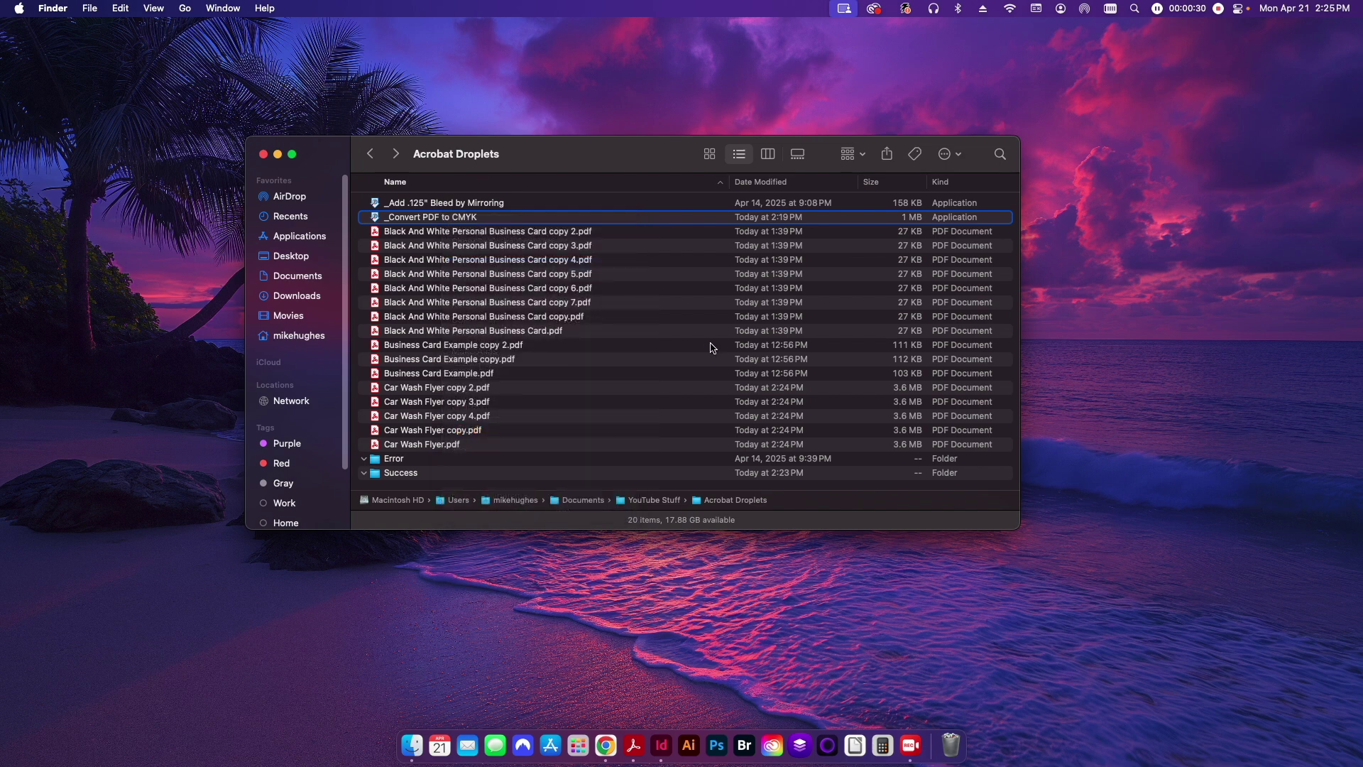
left_click(525, 274)
- Drop the five Car Wash Flyer PDFs onto the Add .125" Bleed droplet, then open Car Wash Flyer.pdf
left_click(468, 206)
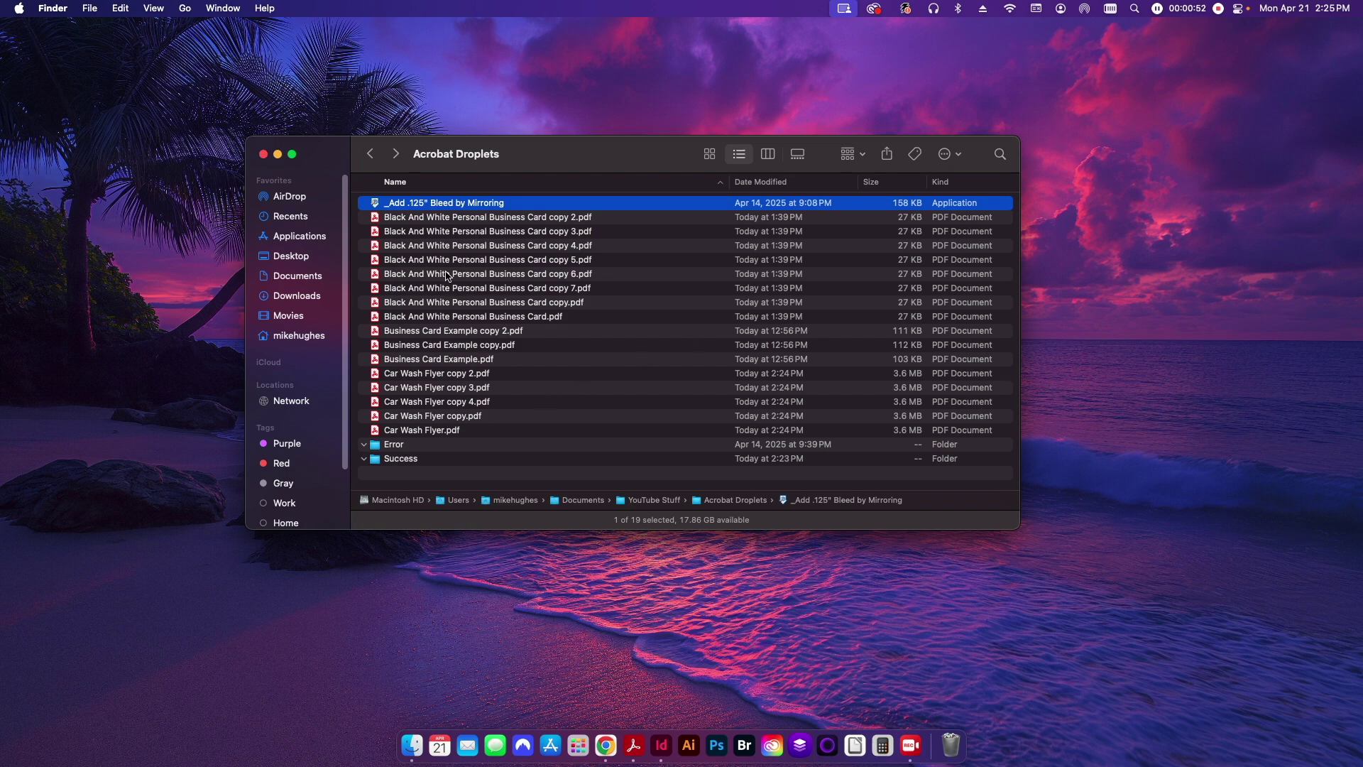
left_click(446, 373)
left_click(447, 430, "shift")
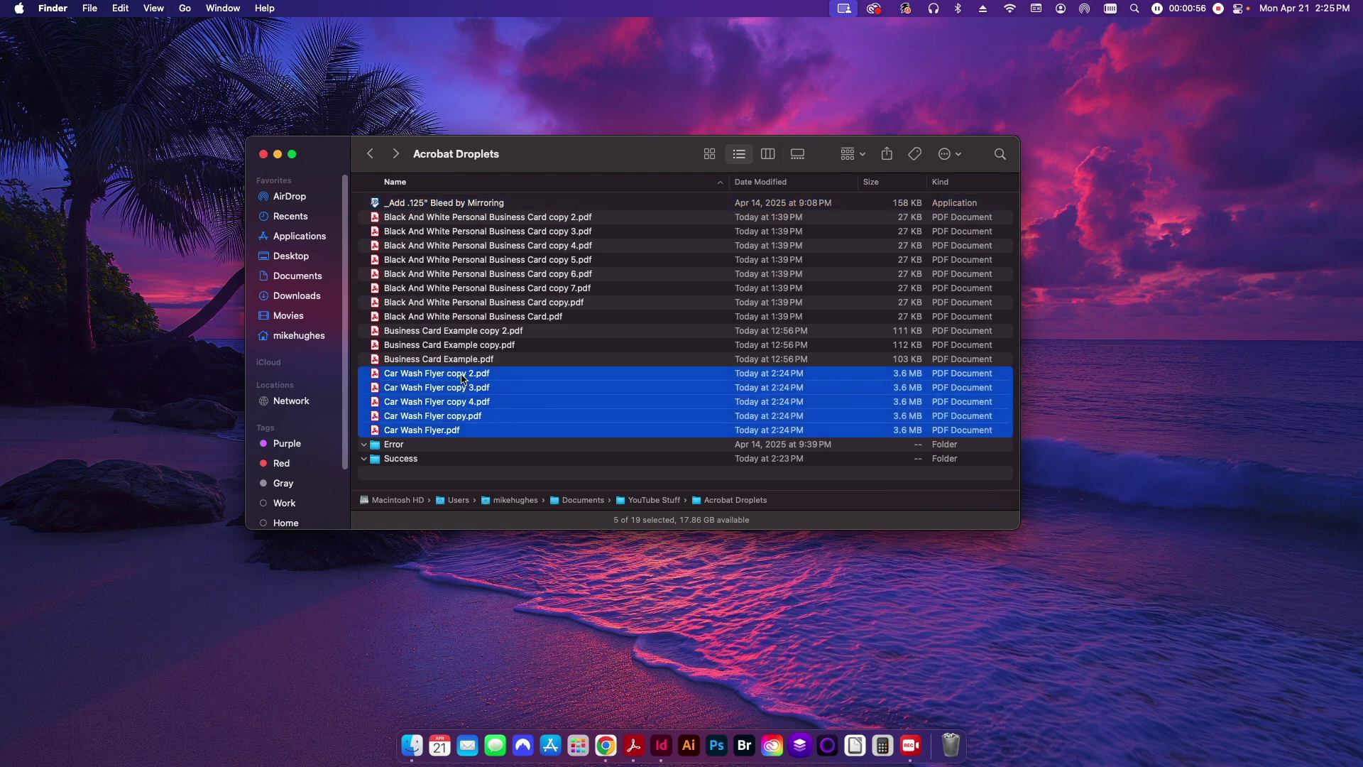
left_click_drag(462, 378, 511, 426)
left_click(500, 480)
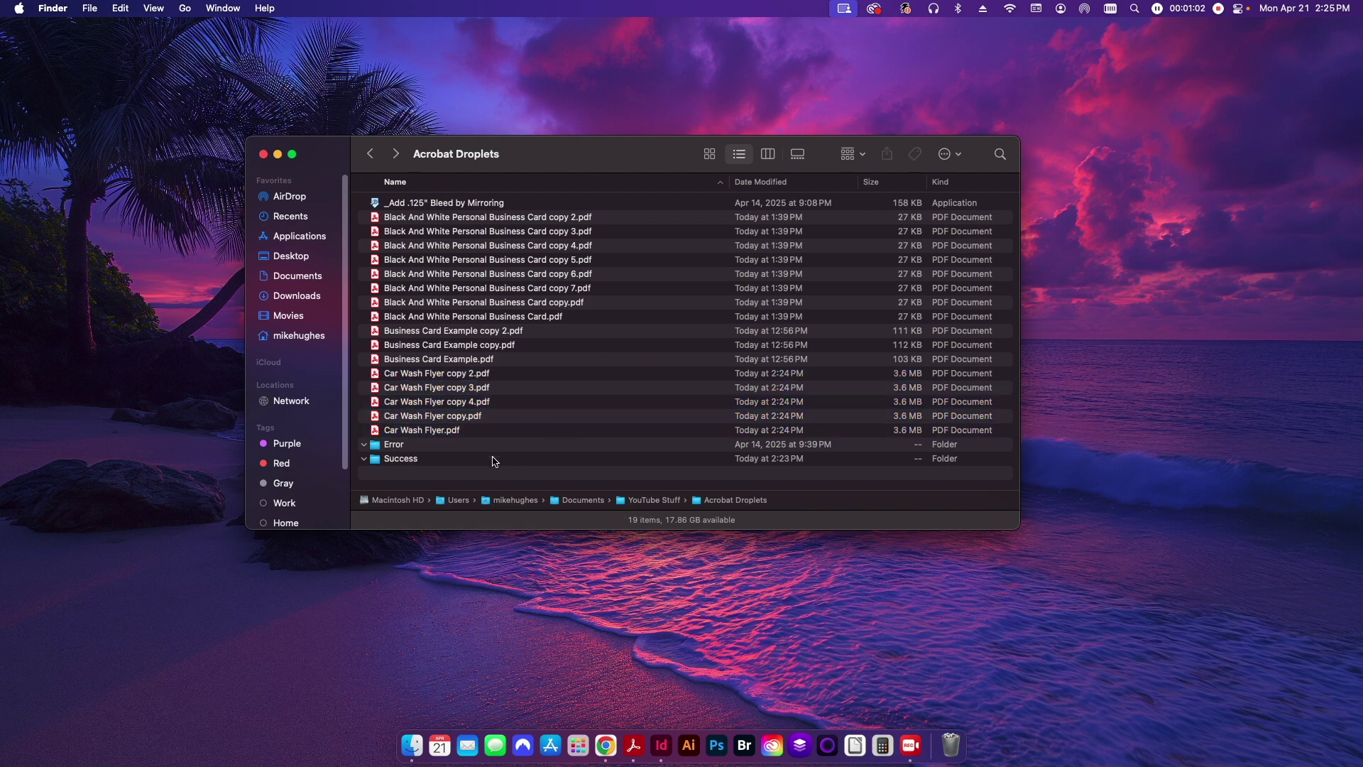
double_click(446, 430)
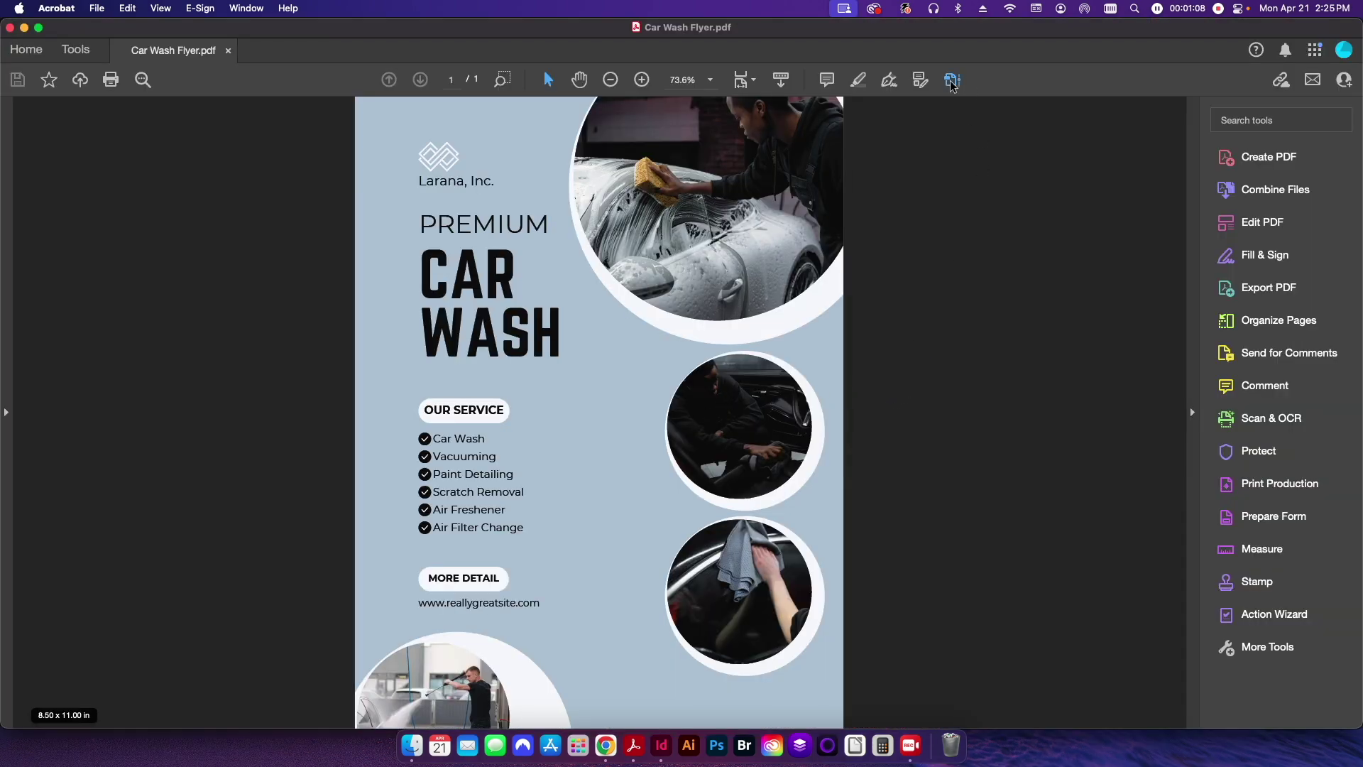
- In Output Preview, show CMYK and then RGB to confirm the flyer's colours are RGB
left_click(953, 80)
left_click(974, 302)
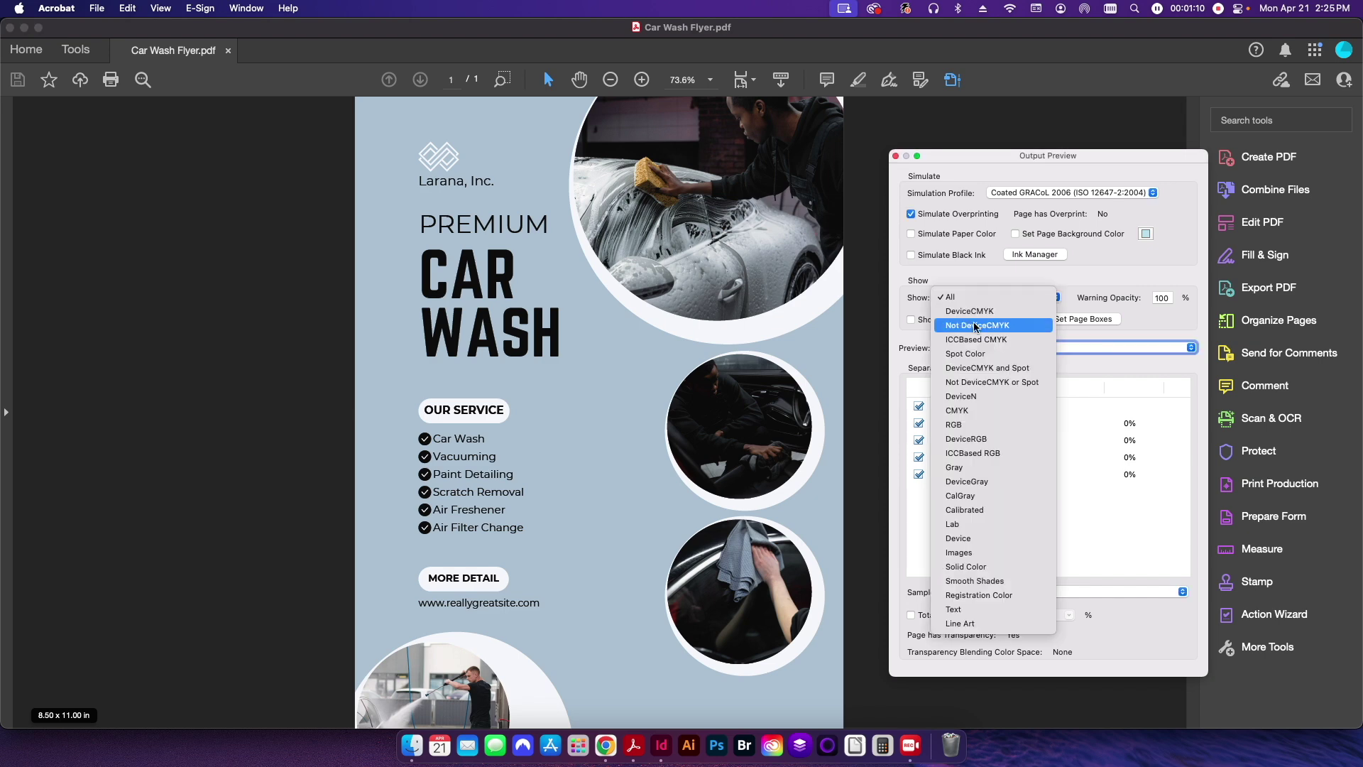
left_click(985, 412)
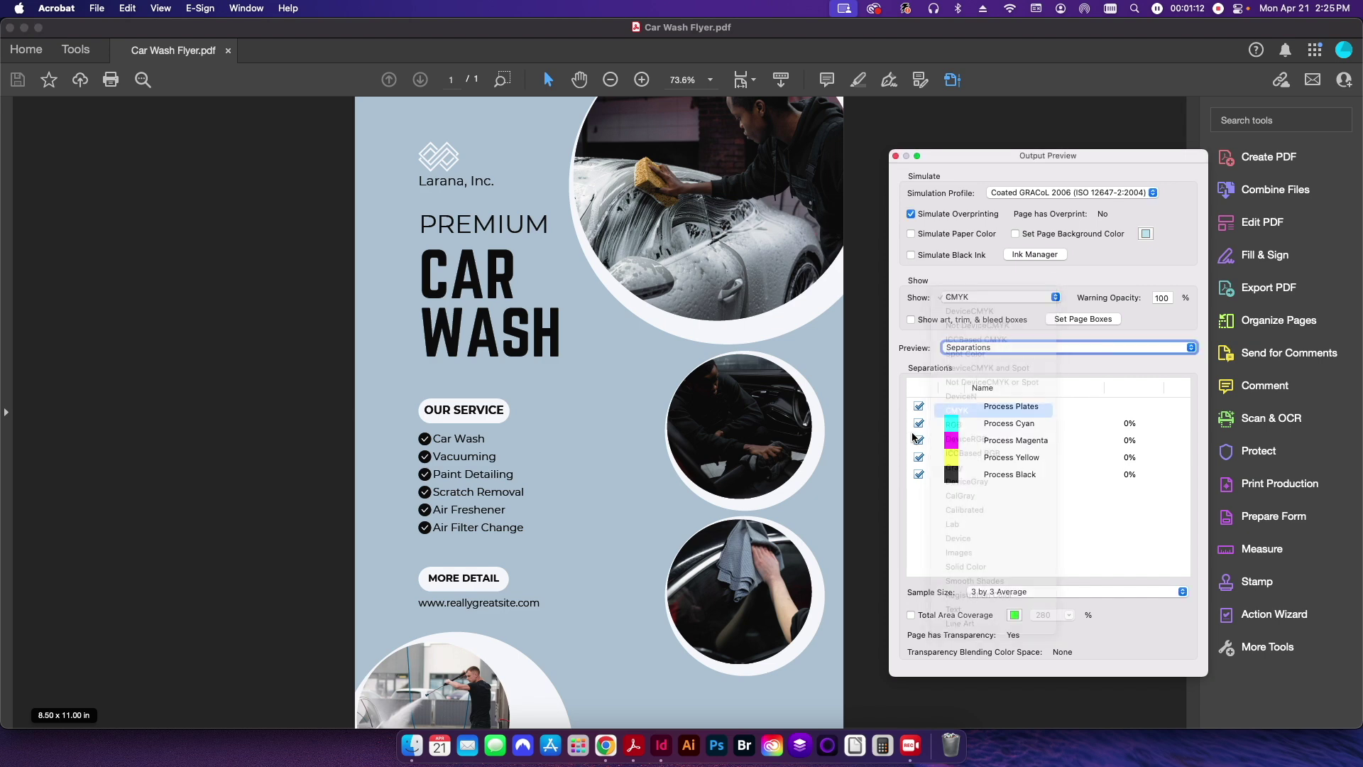
left_click(952, 297)
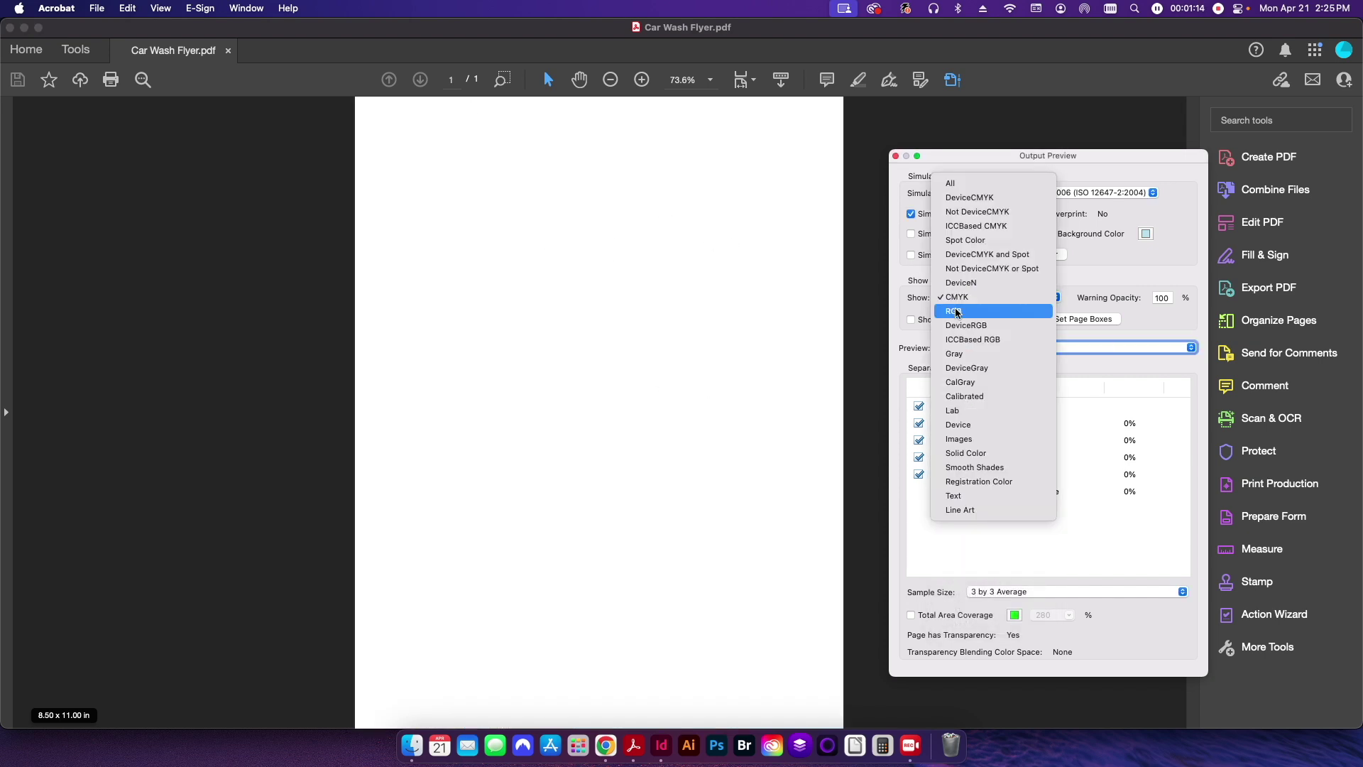
left_click(966, 311)
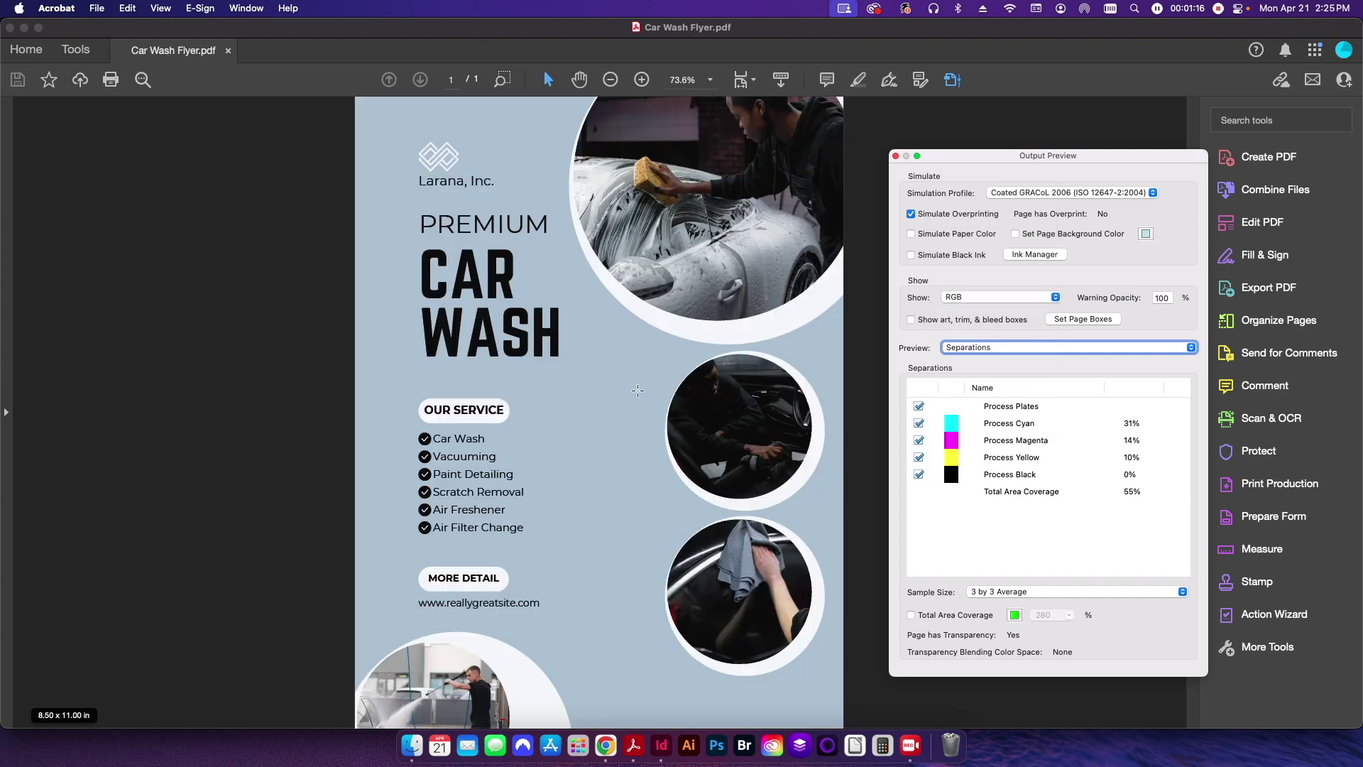
left_click(896, 155)
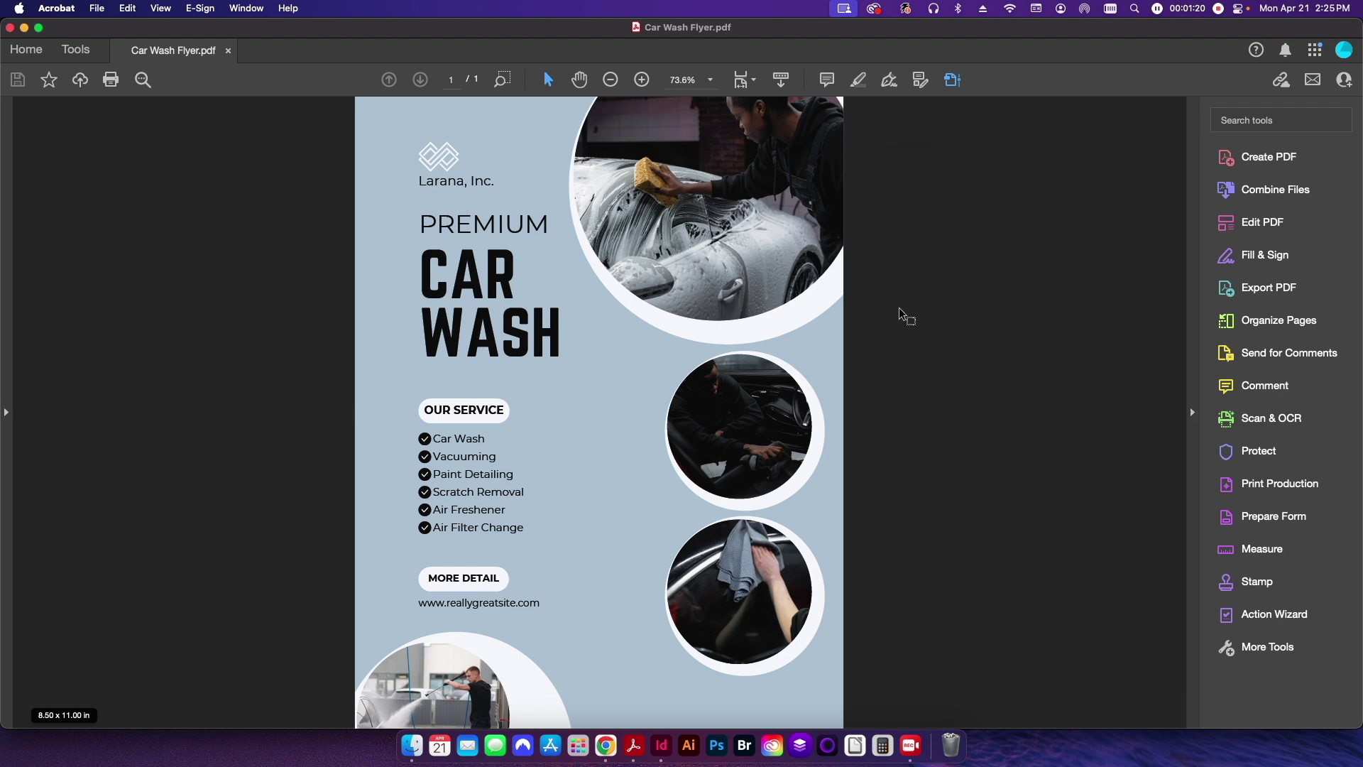
left_click(1268, 491)
- Run the Convert to CMYK only (SWOP) Preflight fixup and save as Car Wash Flyer_CMYK.pdf
left_click(1219, 185)
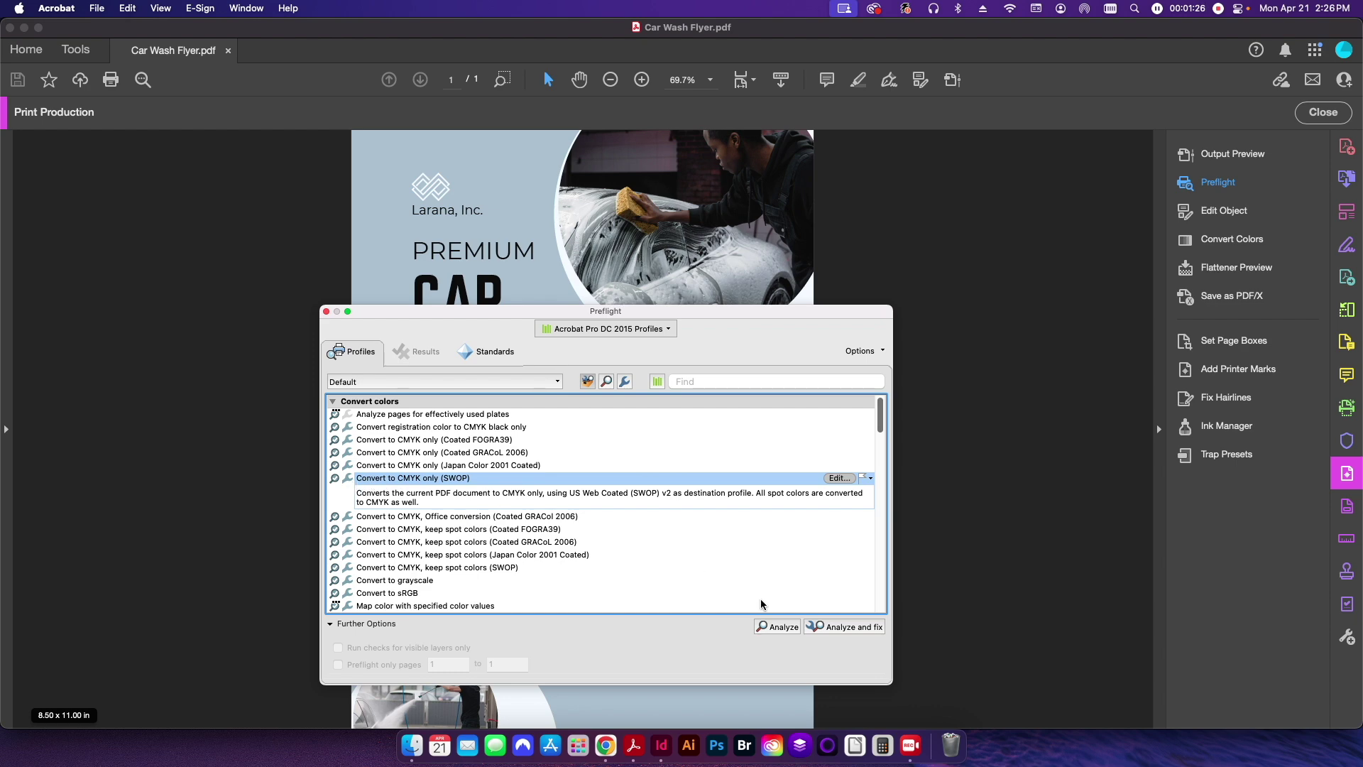
left_click(845, 626)
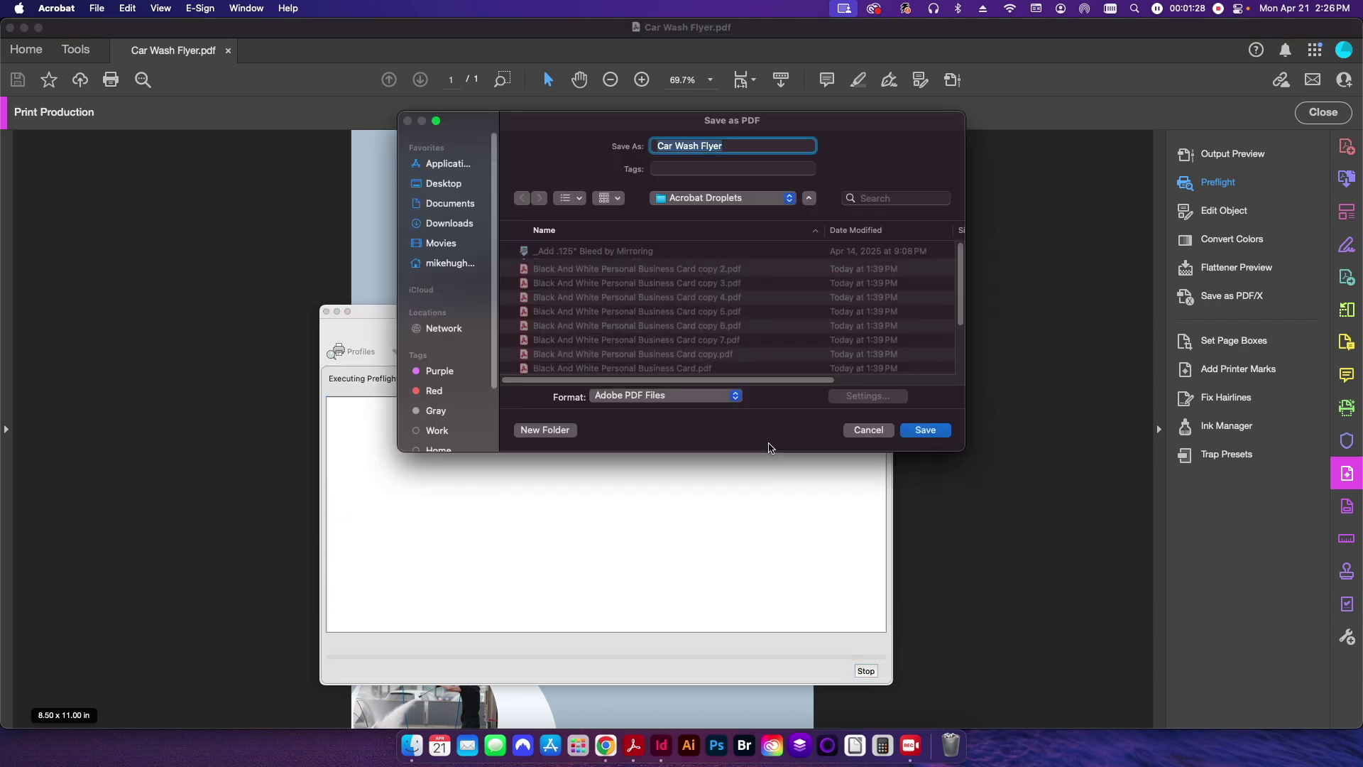
key("Right")
type("_CMYK")
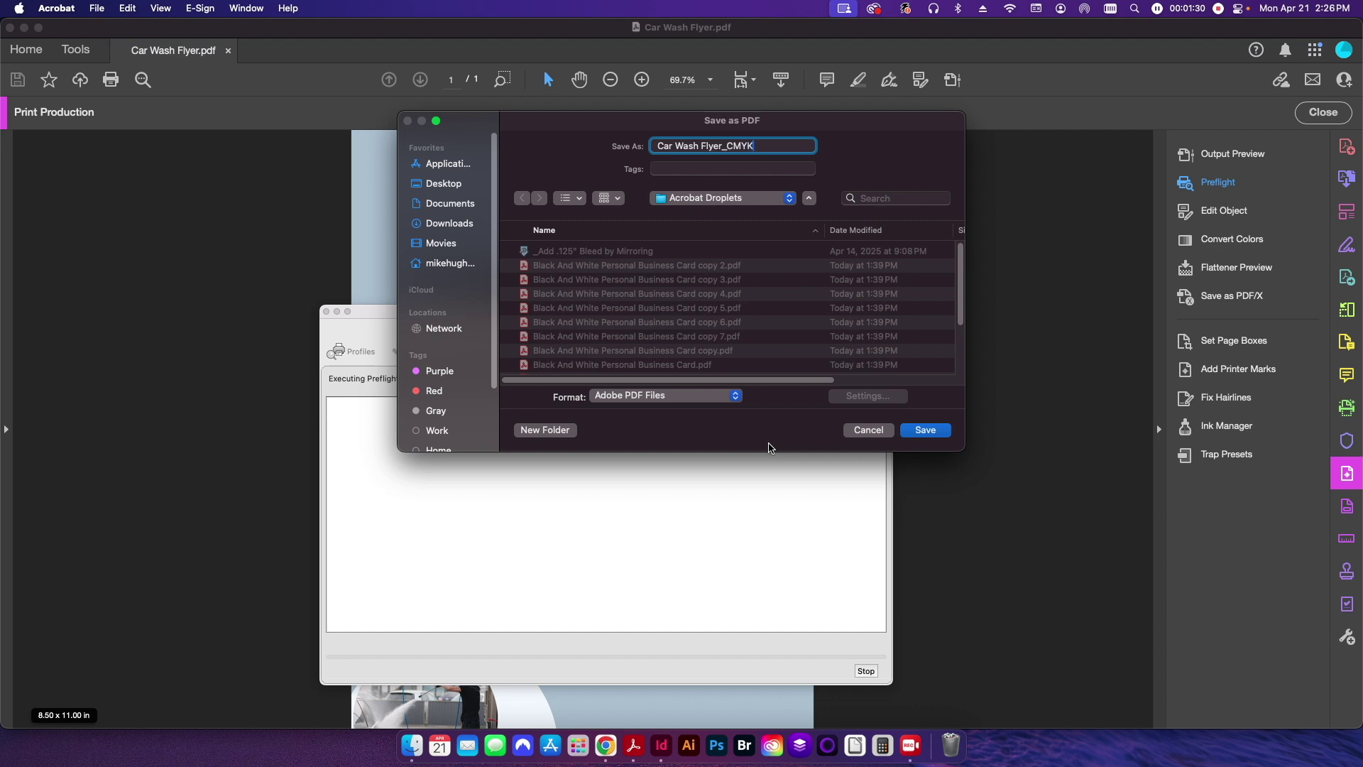
key("Return")
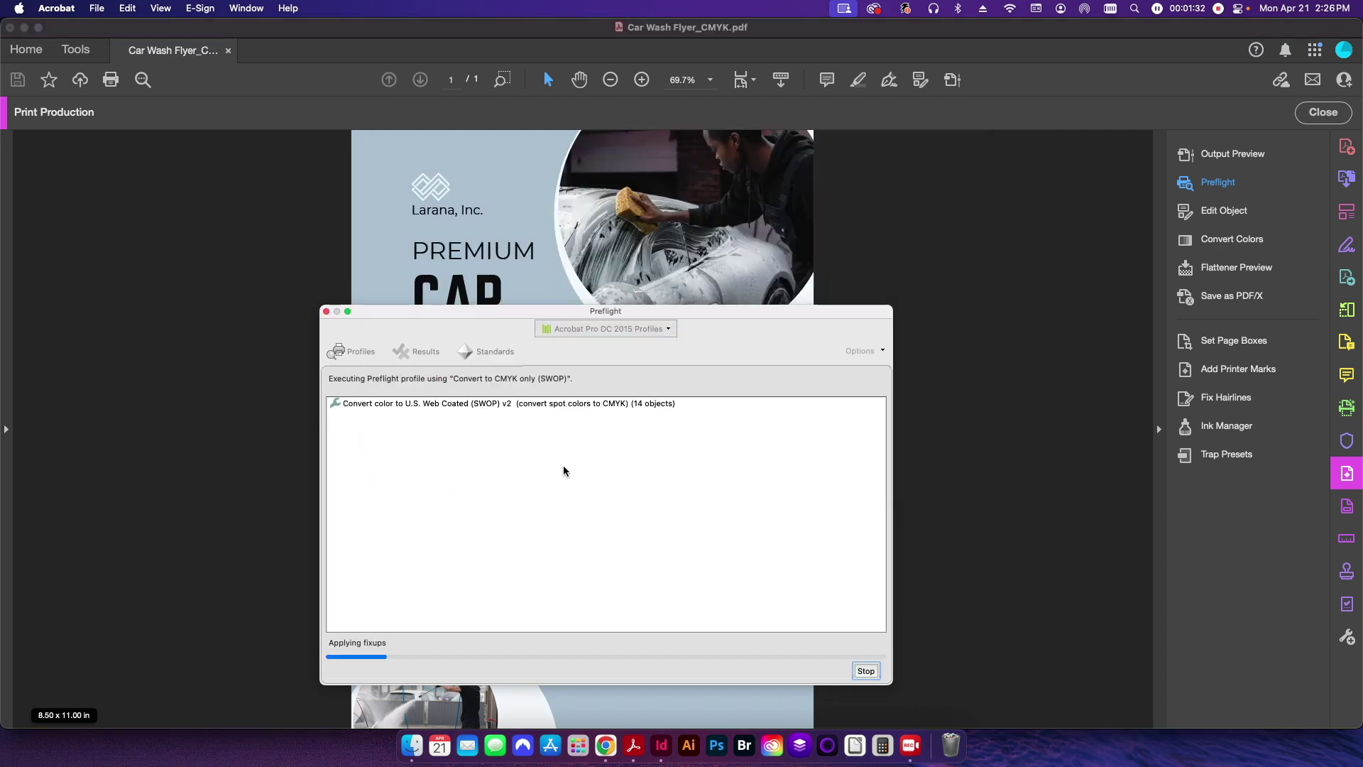
left_click(326, 311)
- Compare RGB and CMYK in Output Preview to confirm no RGB remains, then close the copy
left_click(953, 80)
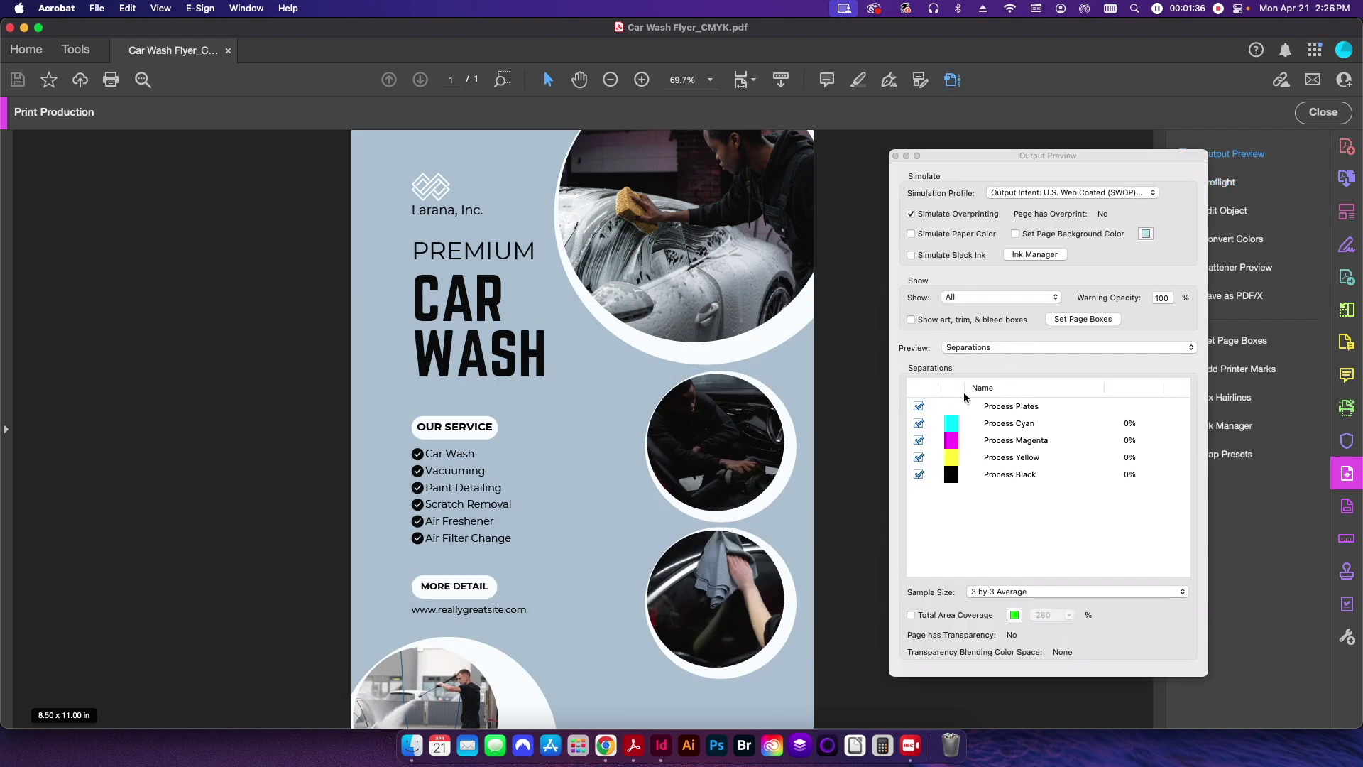
left_click(973, 298)
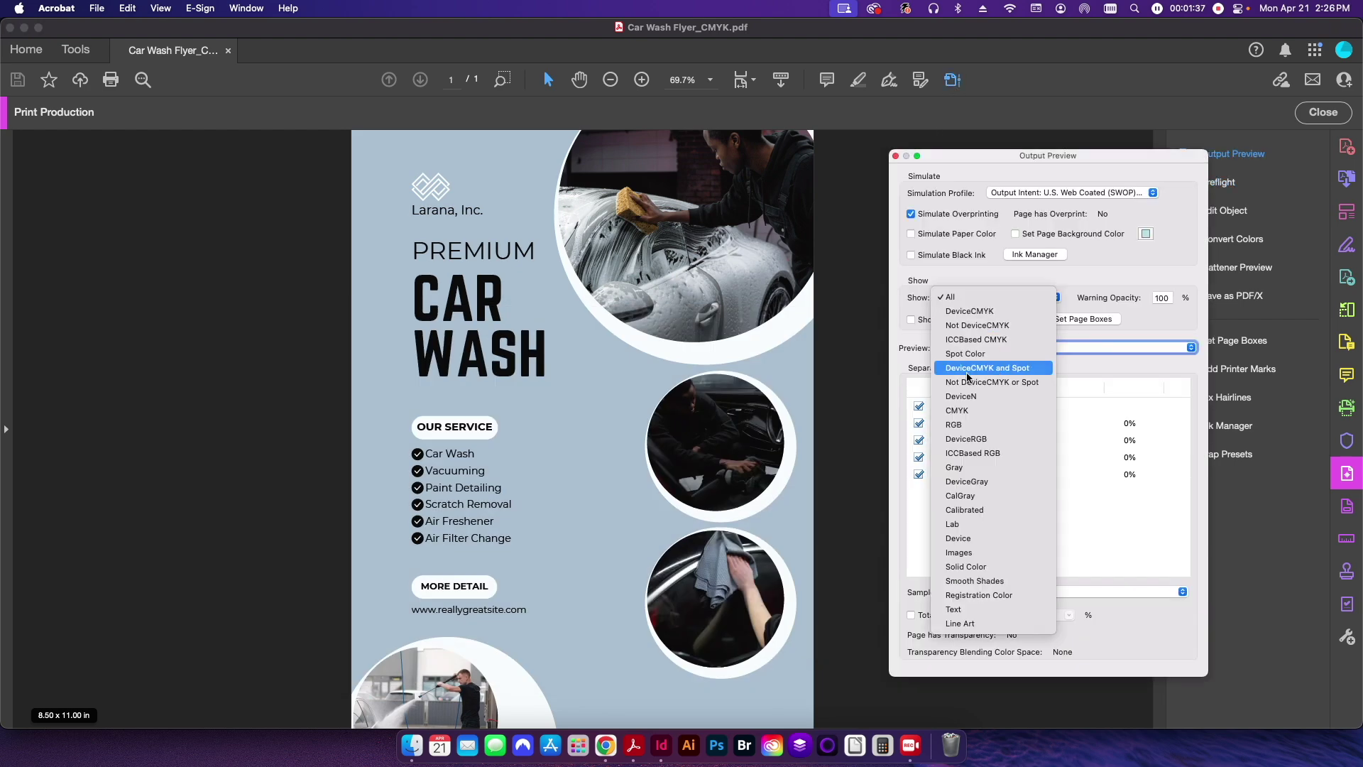
left_click(965, 425)
left_click(967, 297)
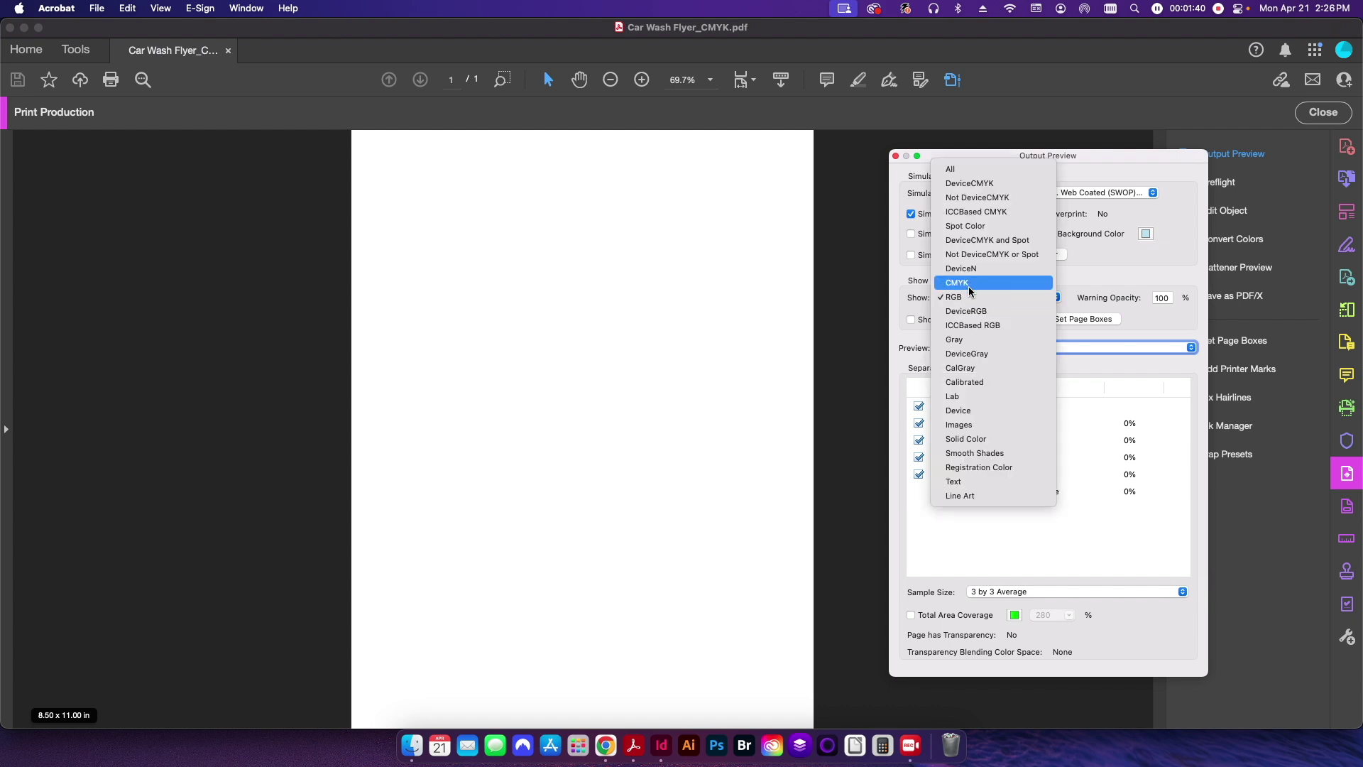
left_click(968, 284)
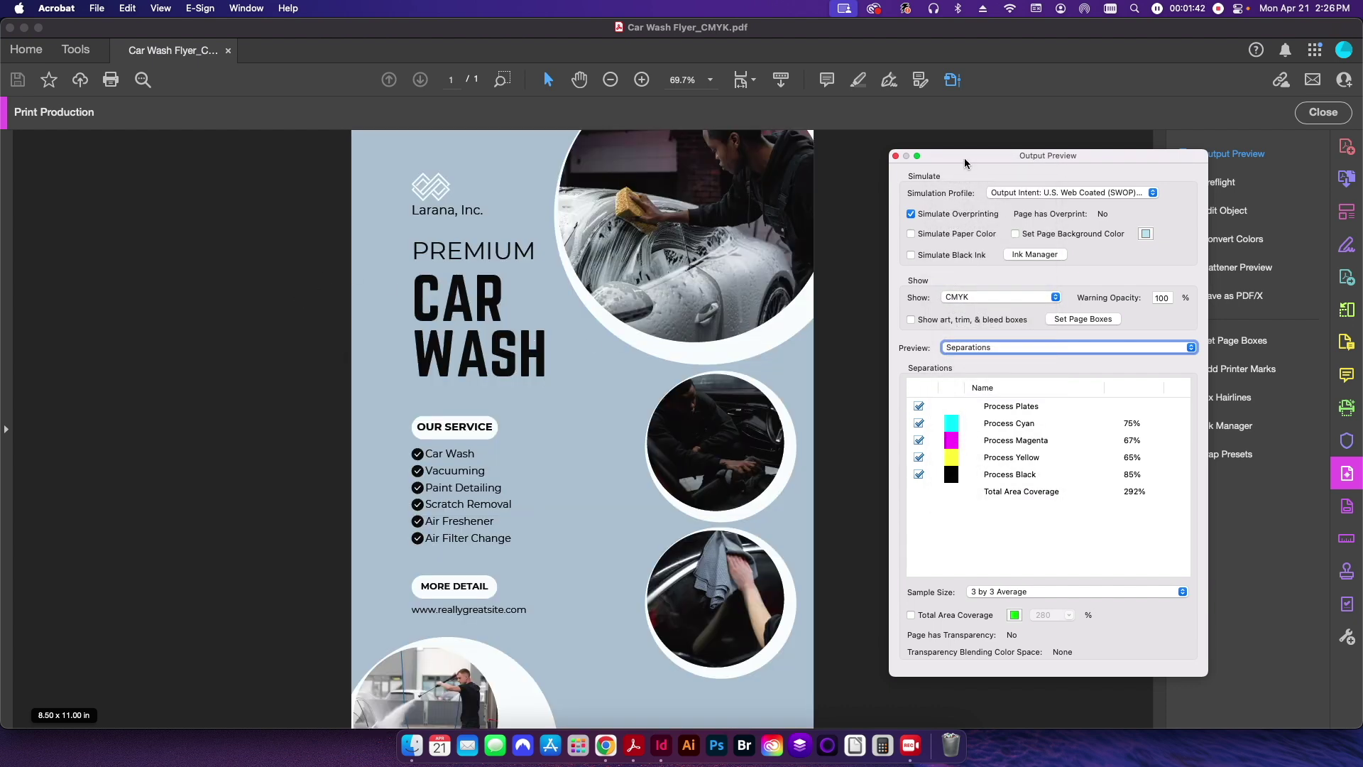
left_click(896, 155)
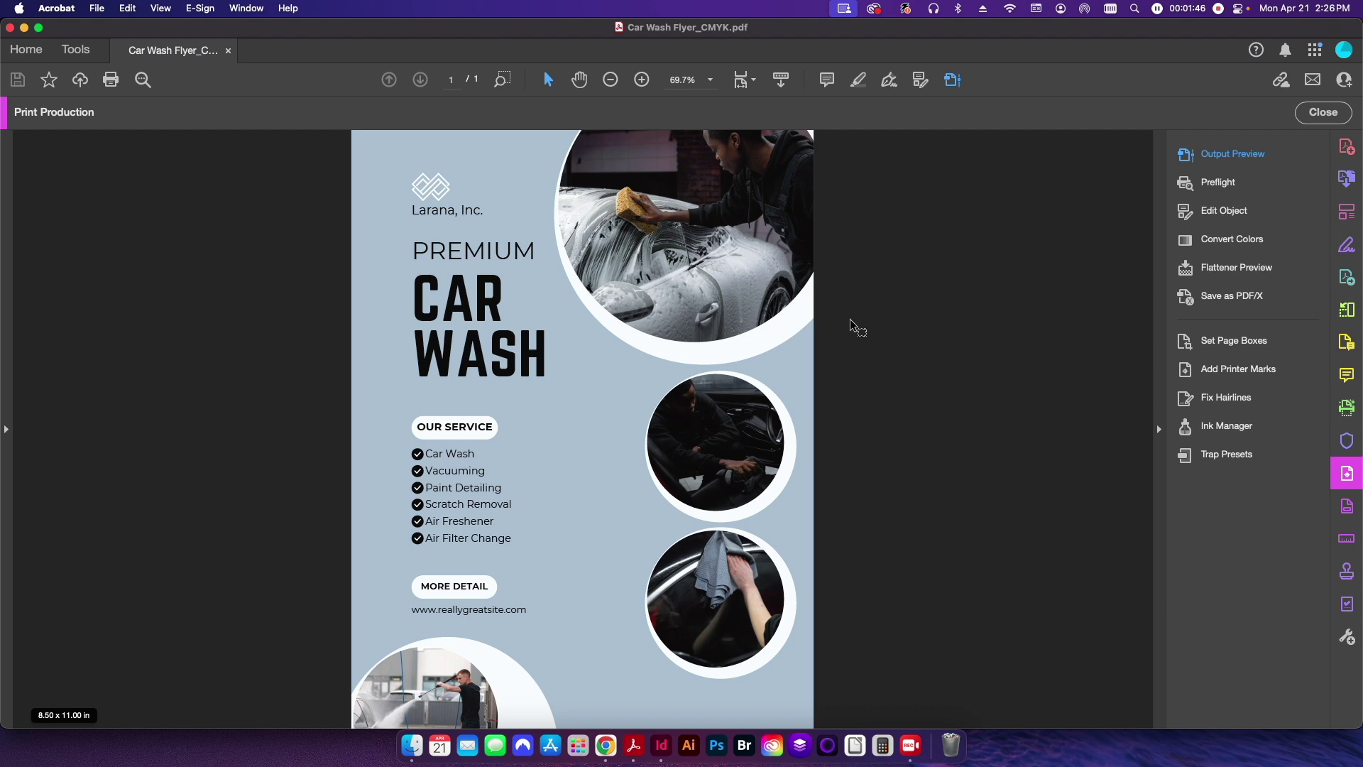
key("super+w")
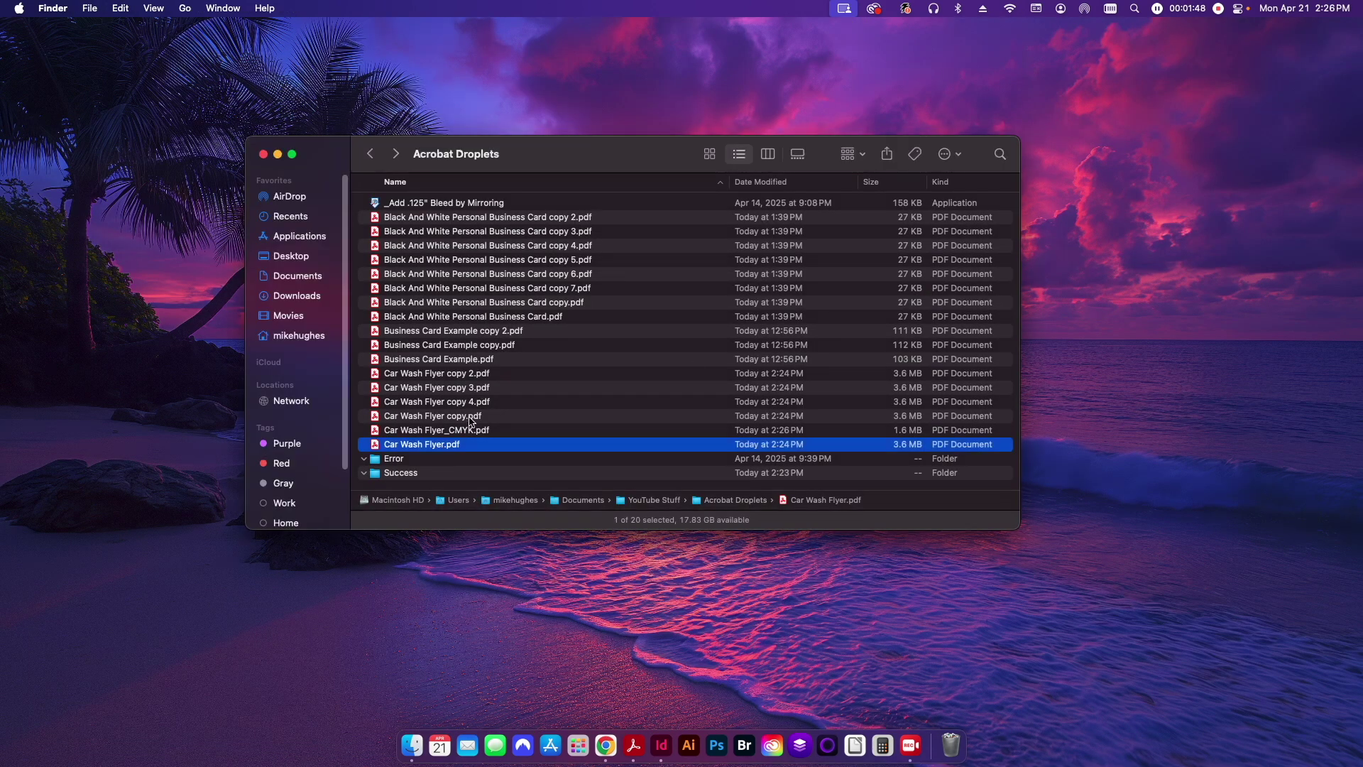
- Trash Car Wash Flyer_CMYK.pdf, check the five original flyers remain, and return to Acrobat
left_click(468, 430)
right_click(468, 429)
left_click(514, 488)
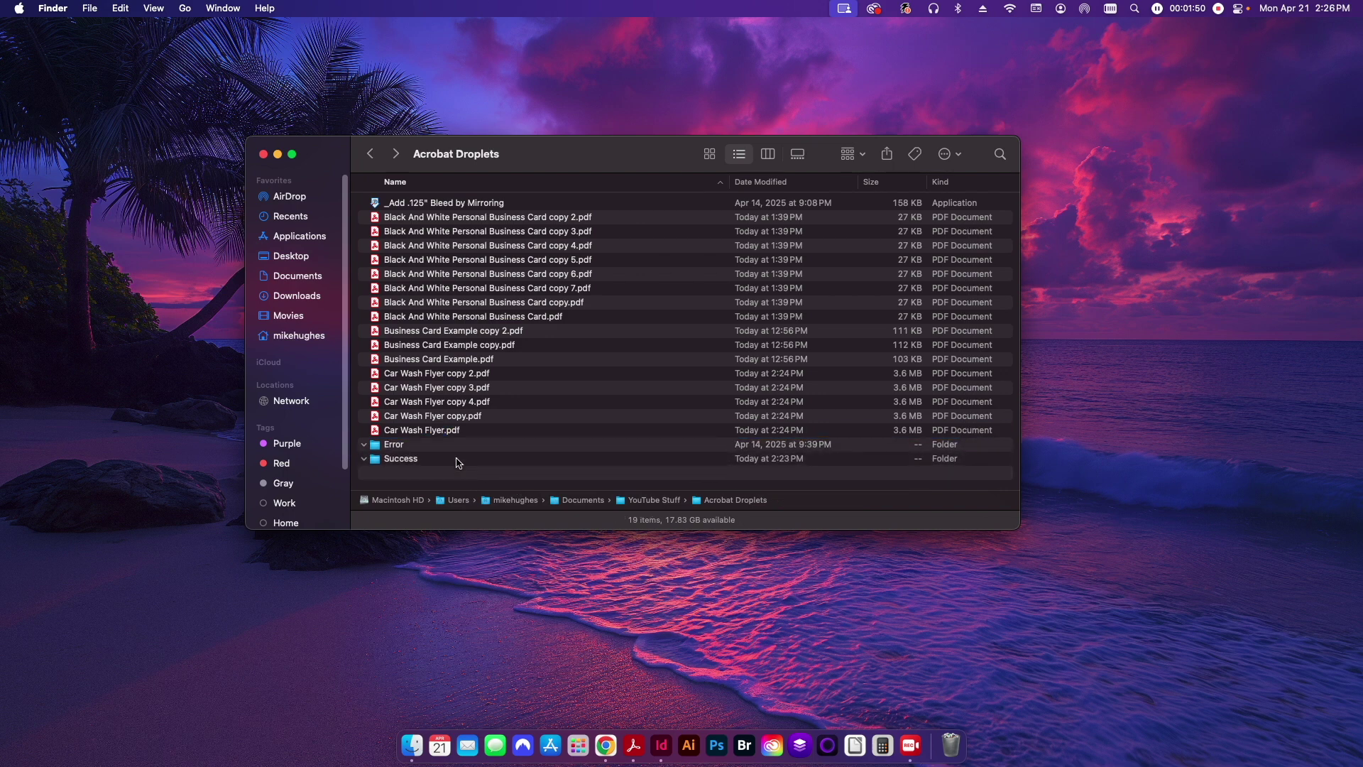
left_click(450, 374)
left_click(463, 429, "shift")
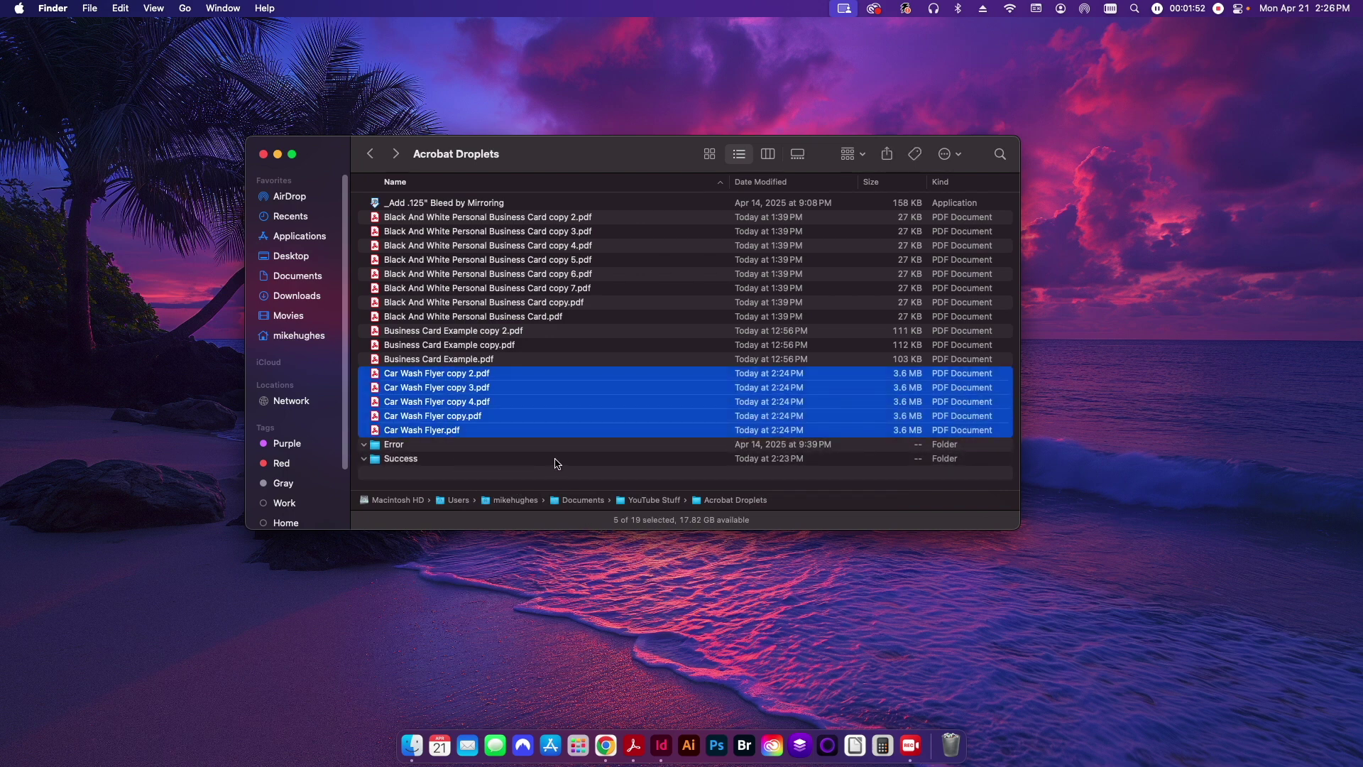
left_click(488, 484)
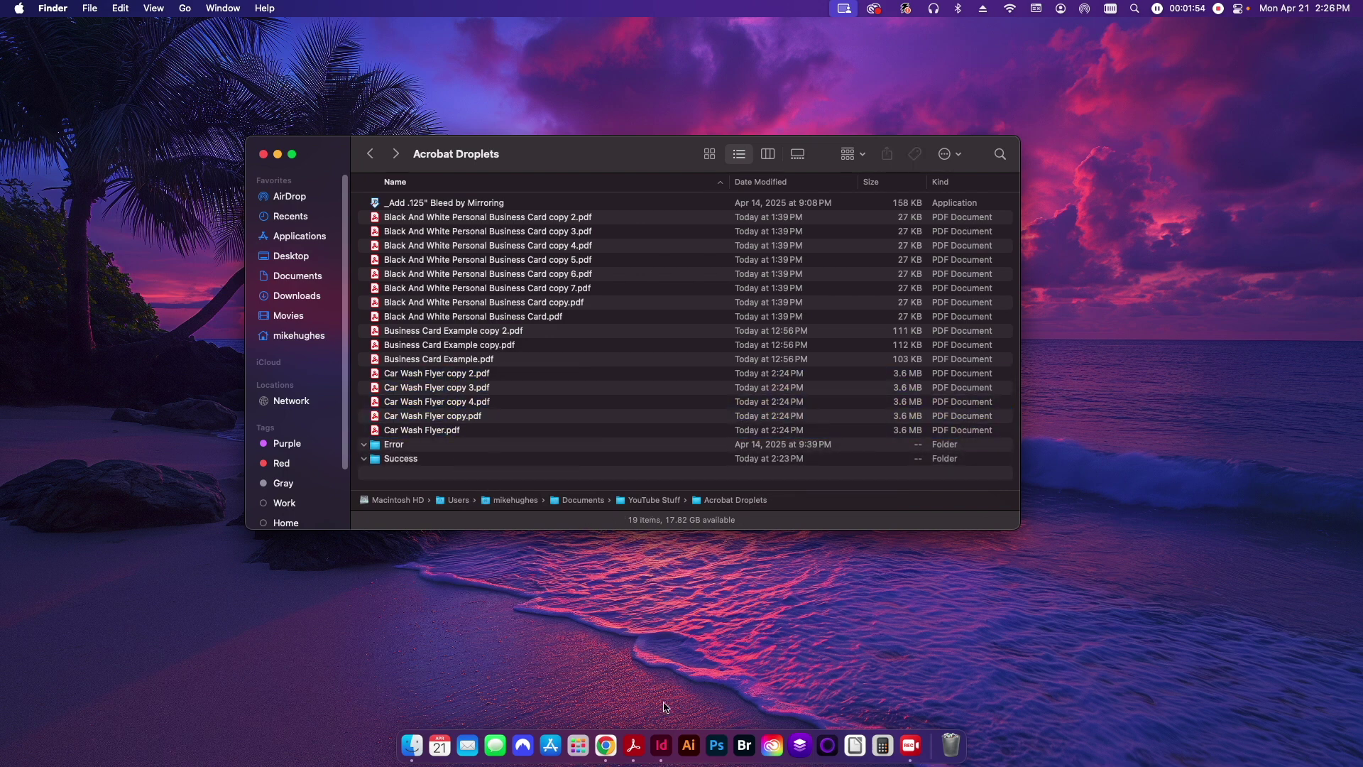
left_click(648, 755)
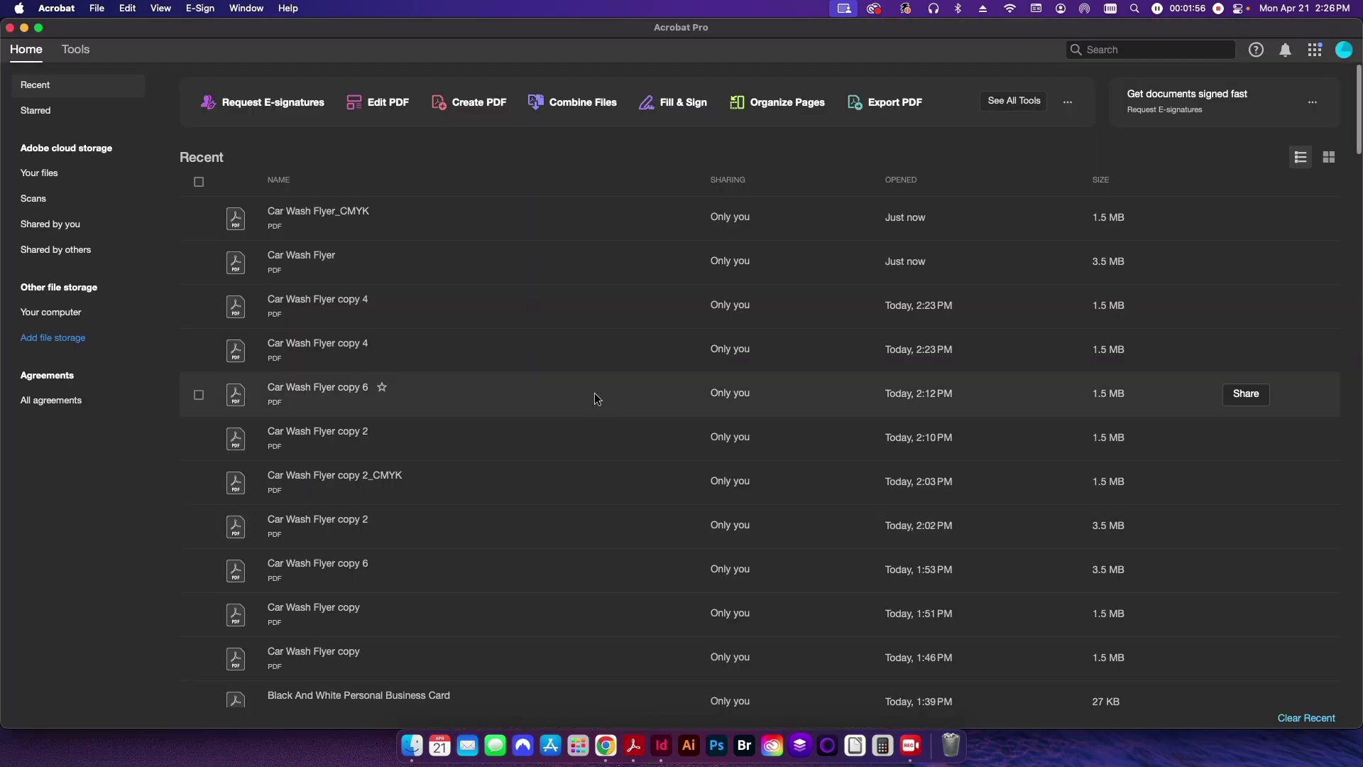
- Open Preflight from Tools > Print Production with no document and choose Create Droplet from Options
left_click(71, 50)
left_click(753, 407)
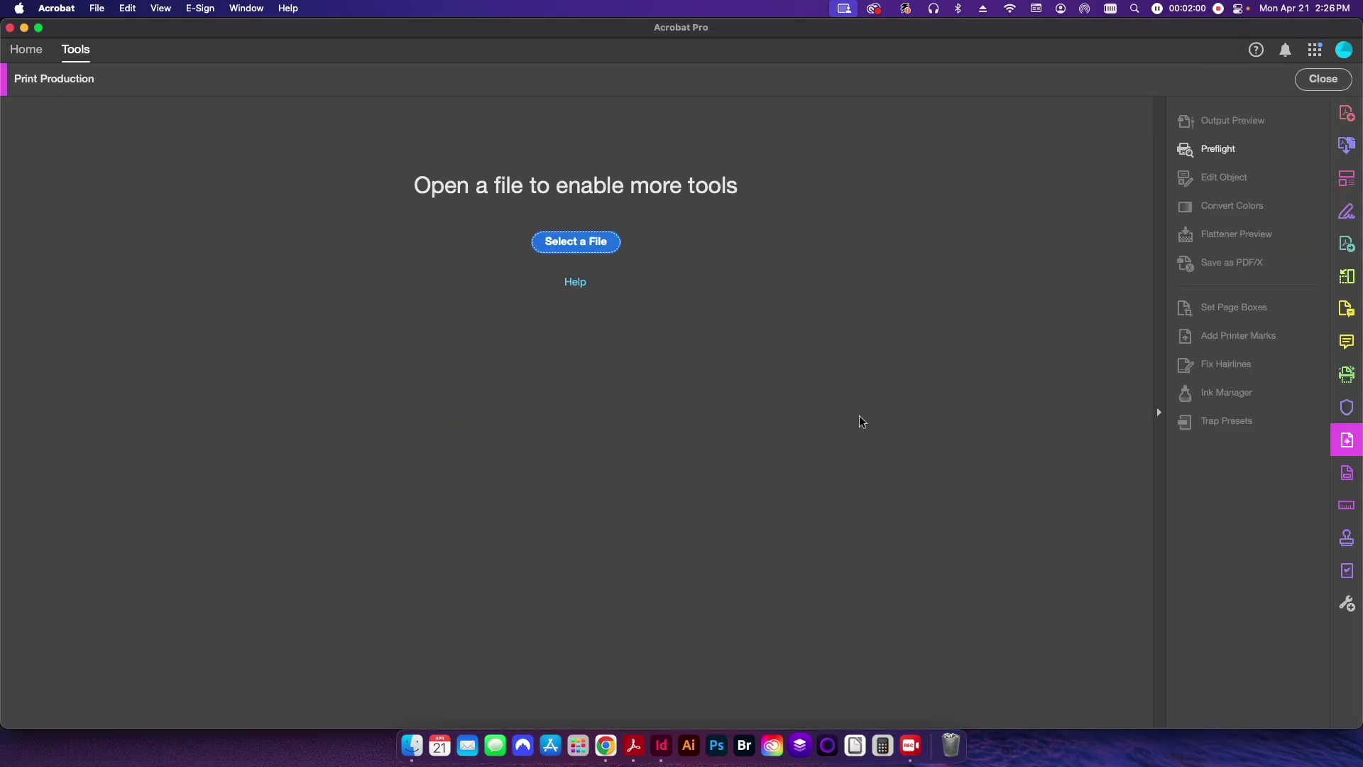
left_click(1263, 146)
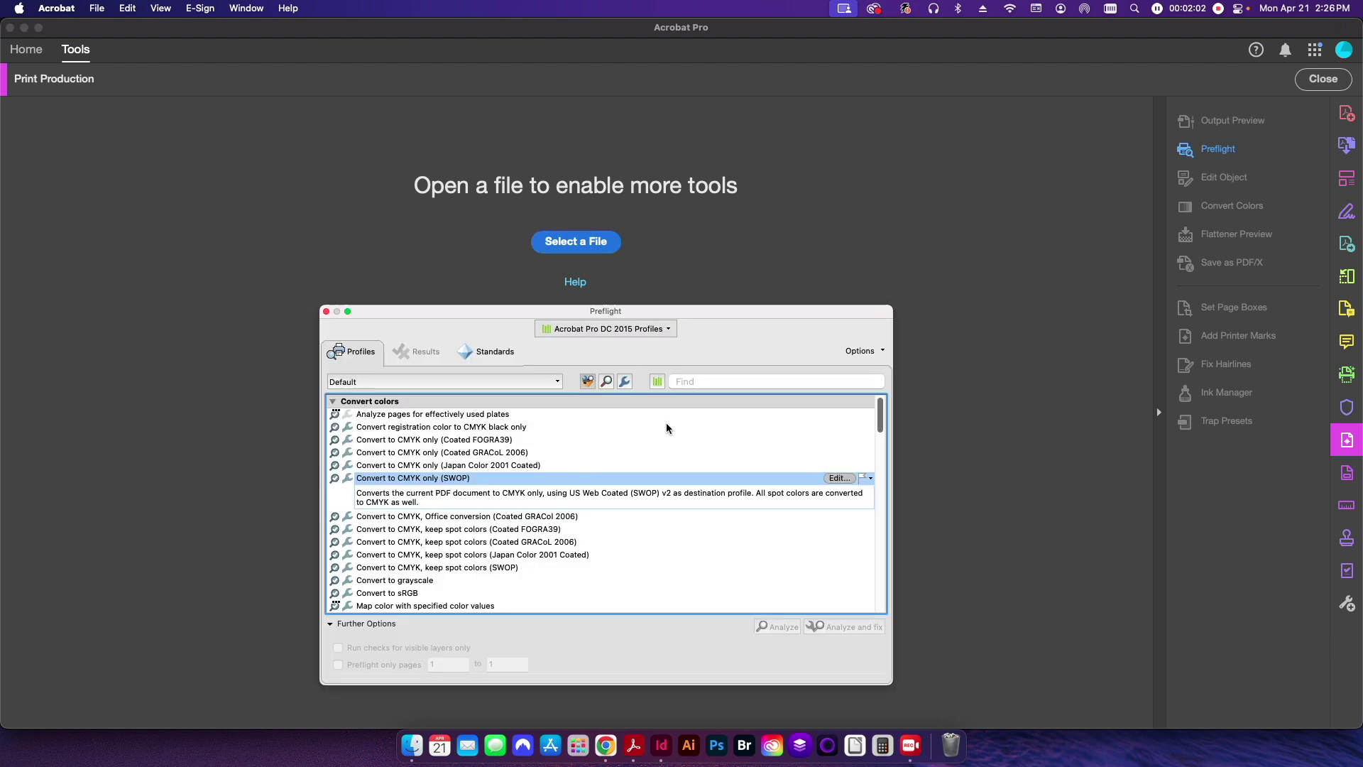
left_click(866, 353)
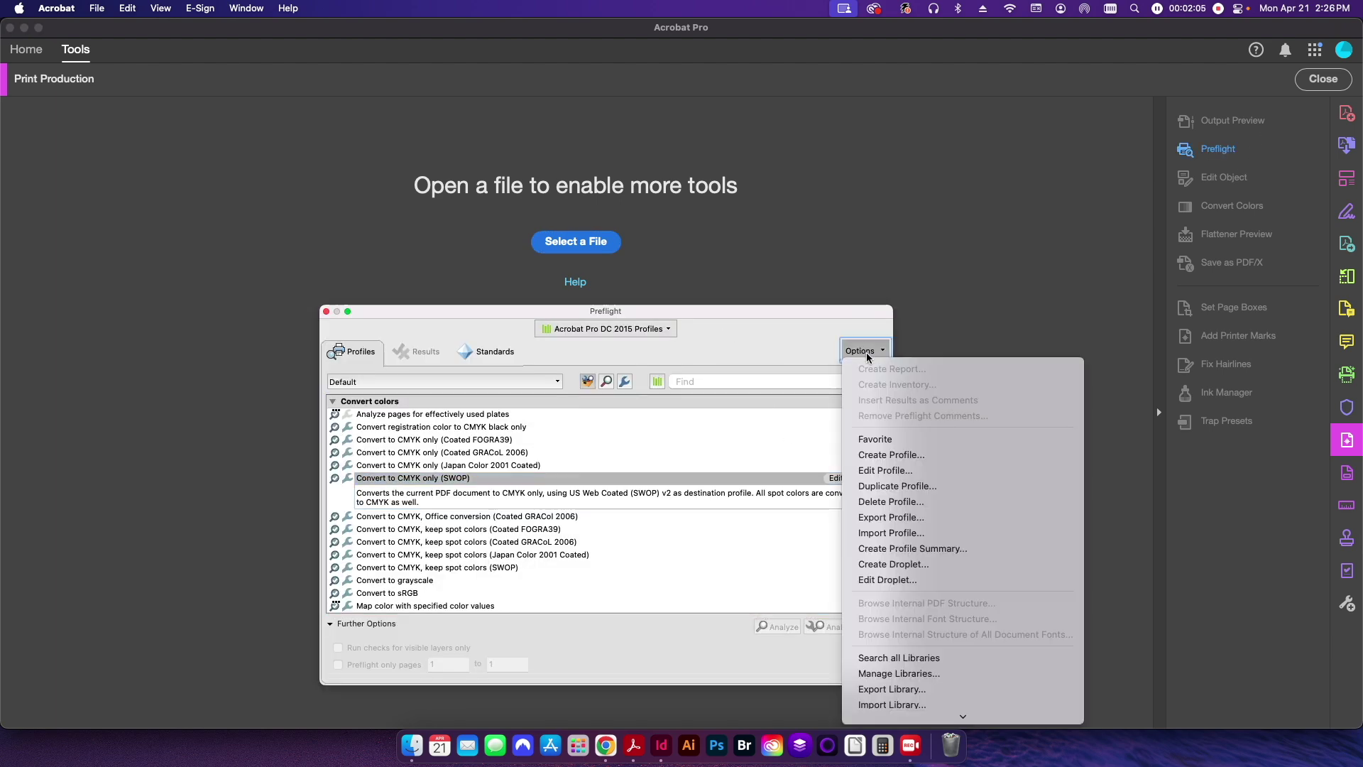
left_click(920, 570)
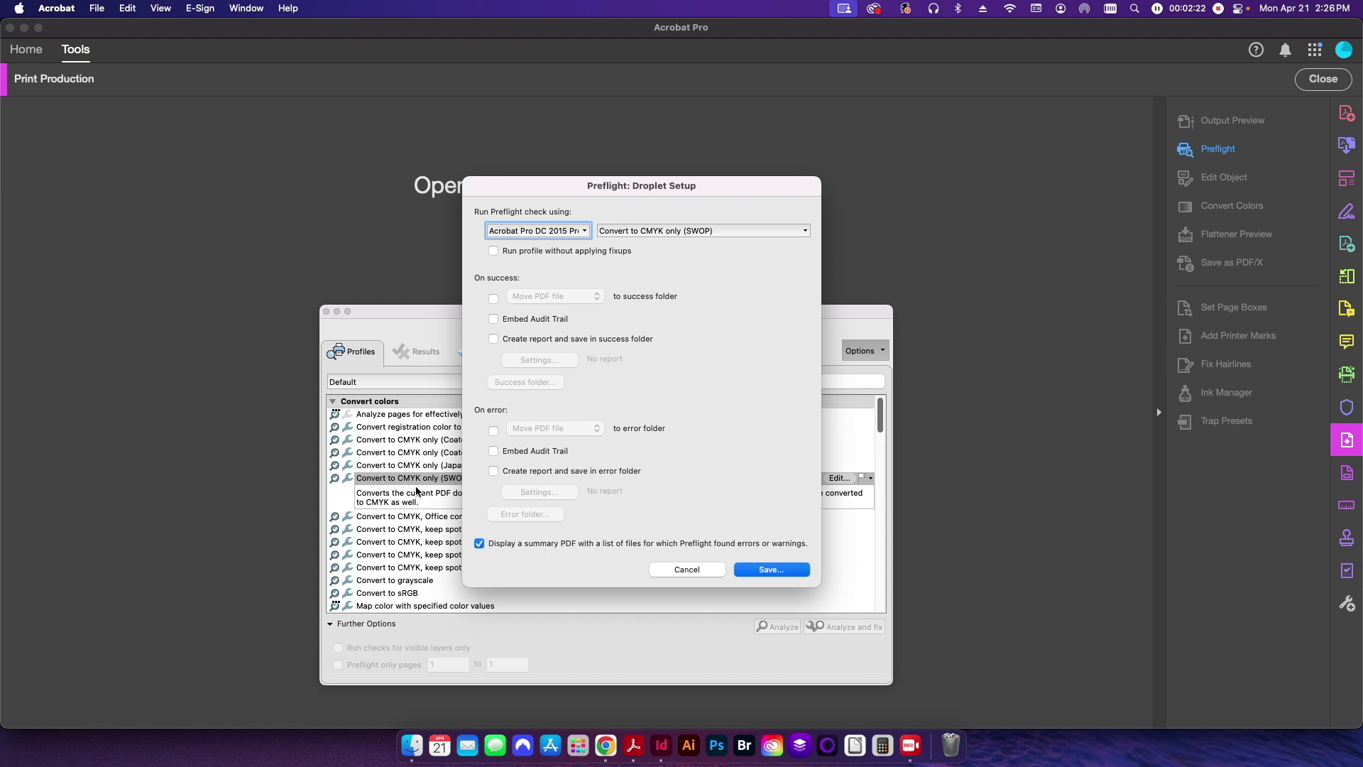
- Select the Convert to CMYK only (SWOP) profile, leaving 'Run profile without applying fixups' unchecked
left_click(676, 232)
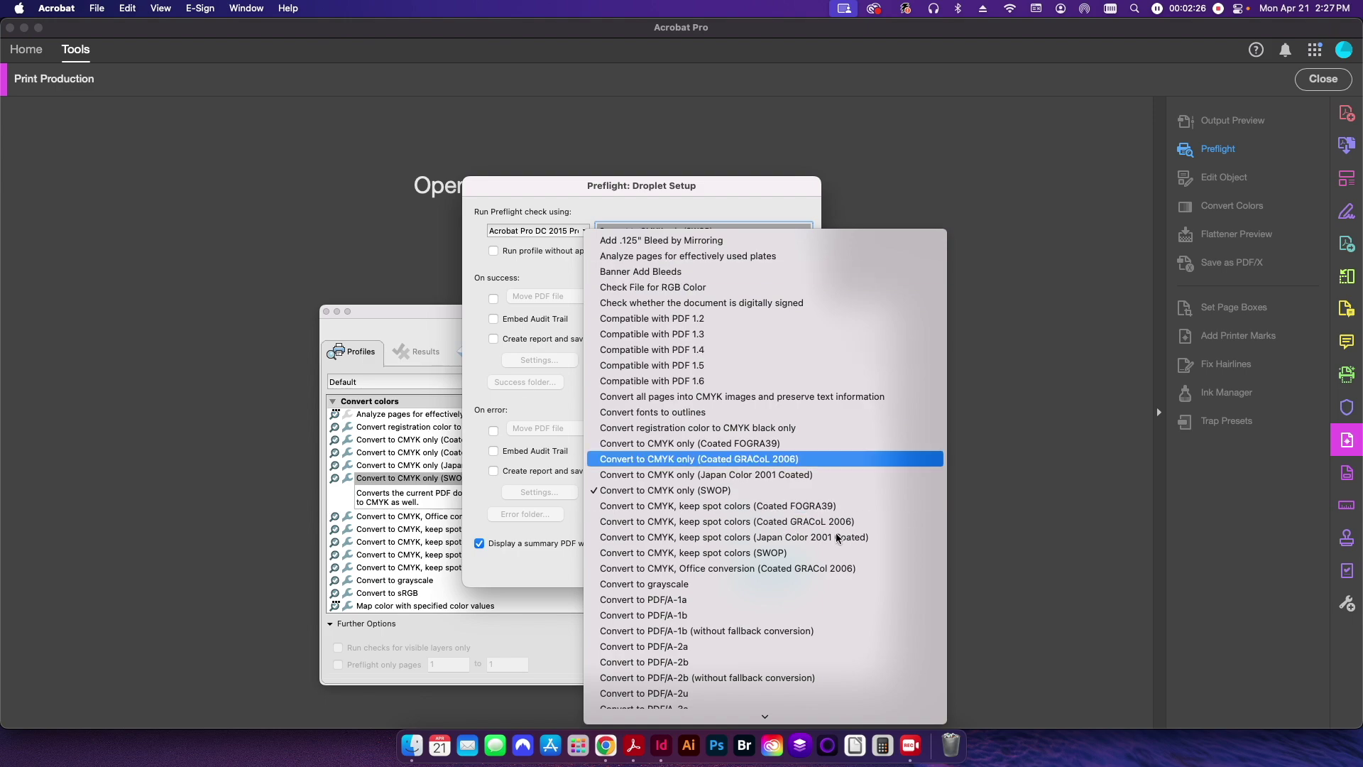
scroll(795, 568, "down", 20)
scroll(797, 571, "down", 5)
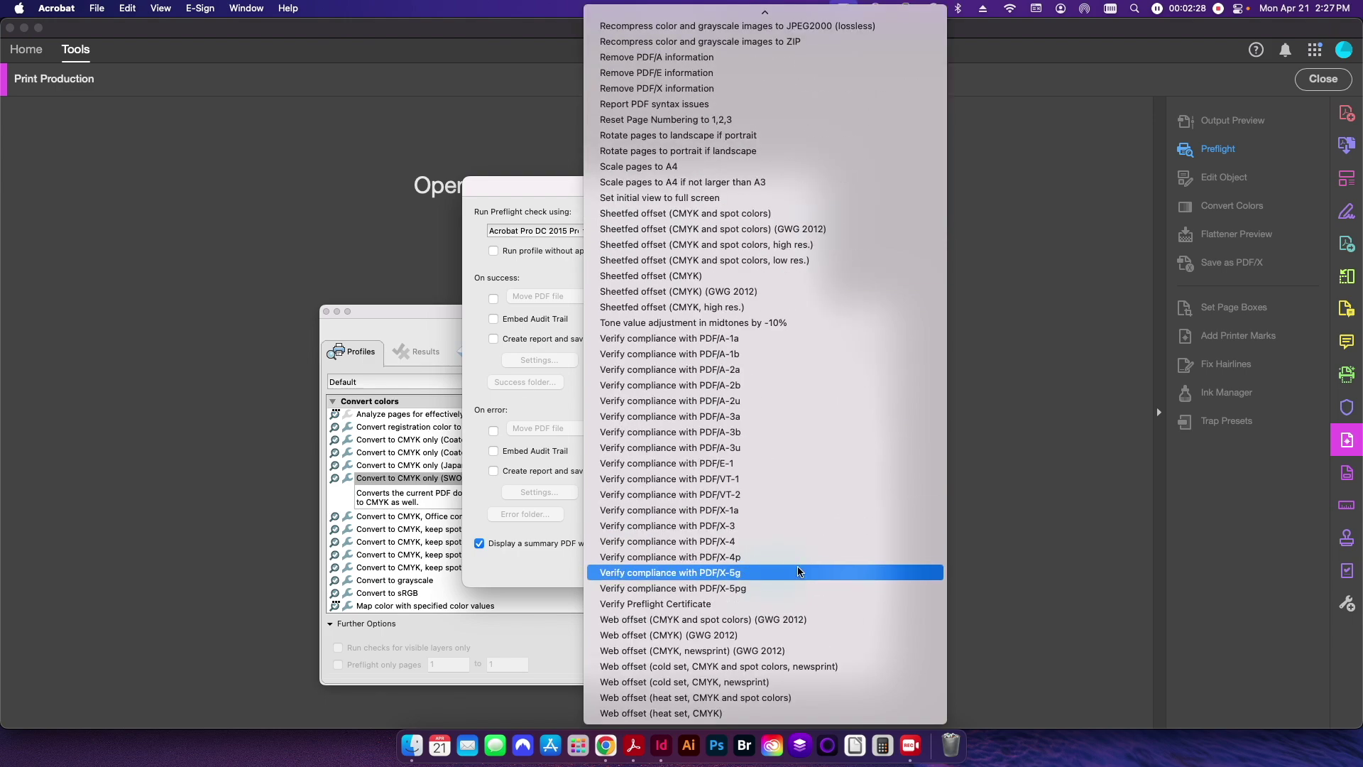
scroll(803, 477, "up", 20)
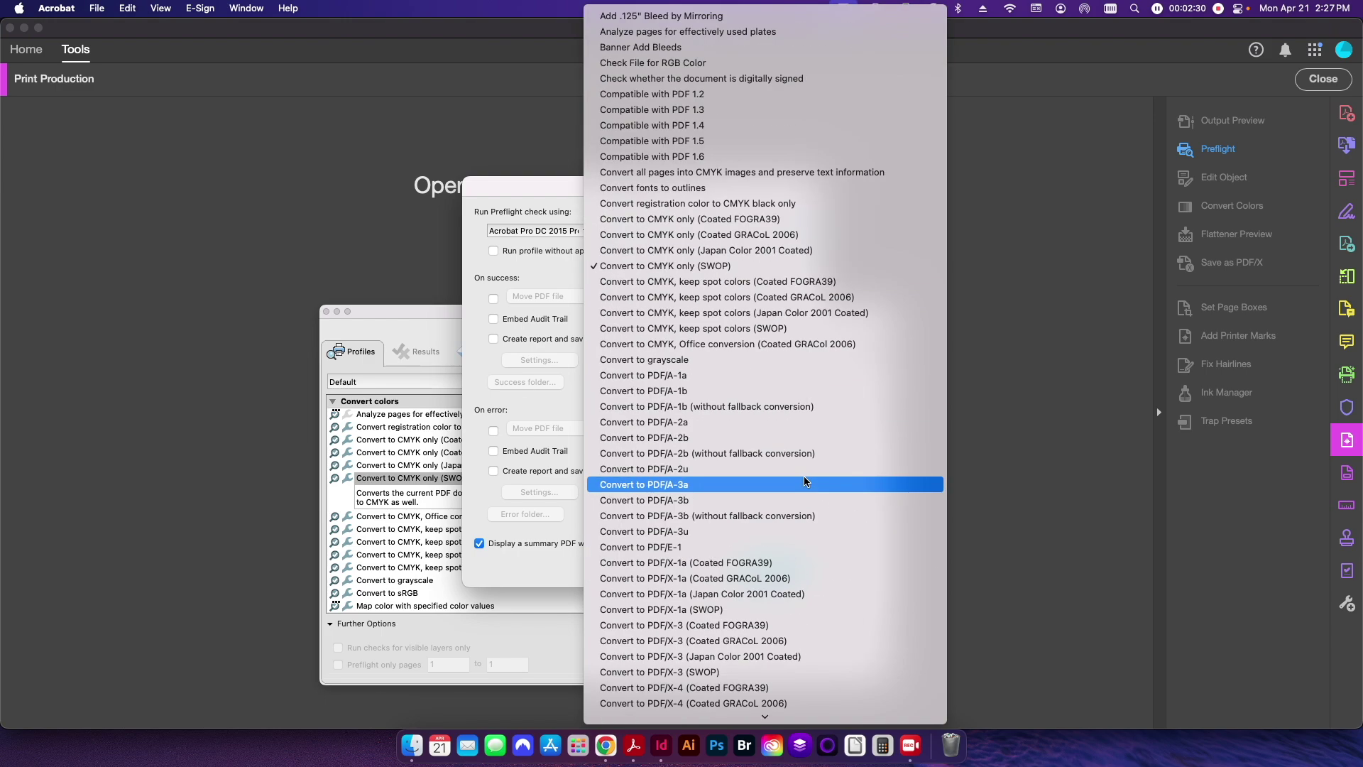
left_click(632, 271)
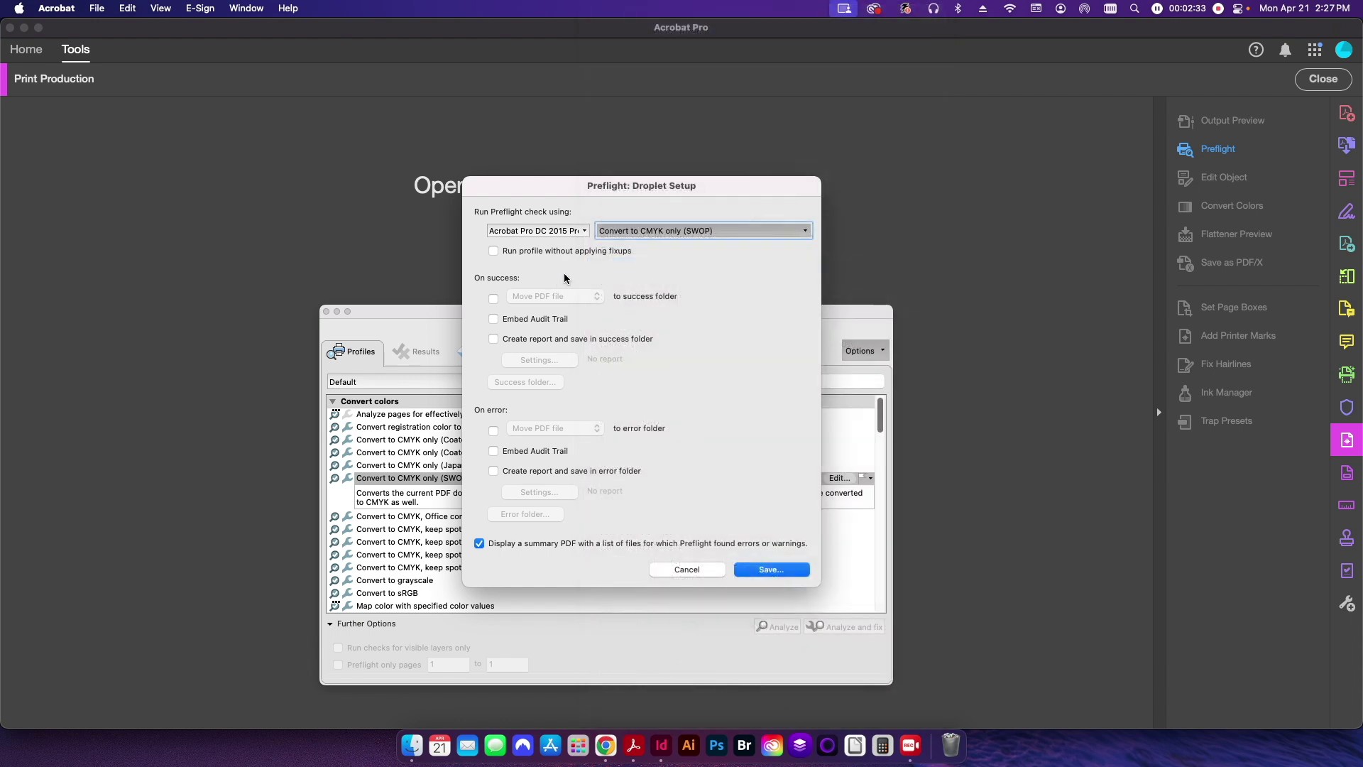
left_click(534, 253)
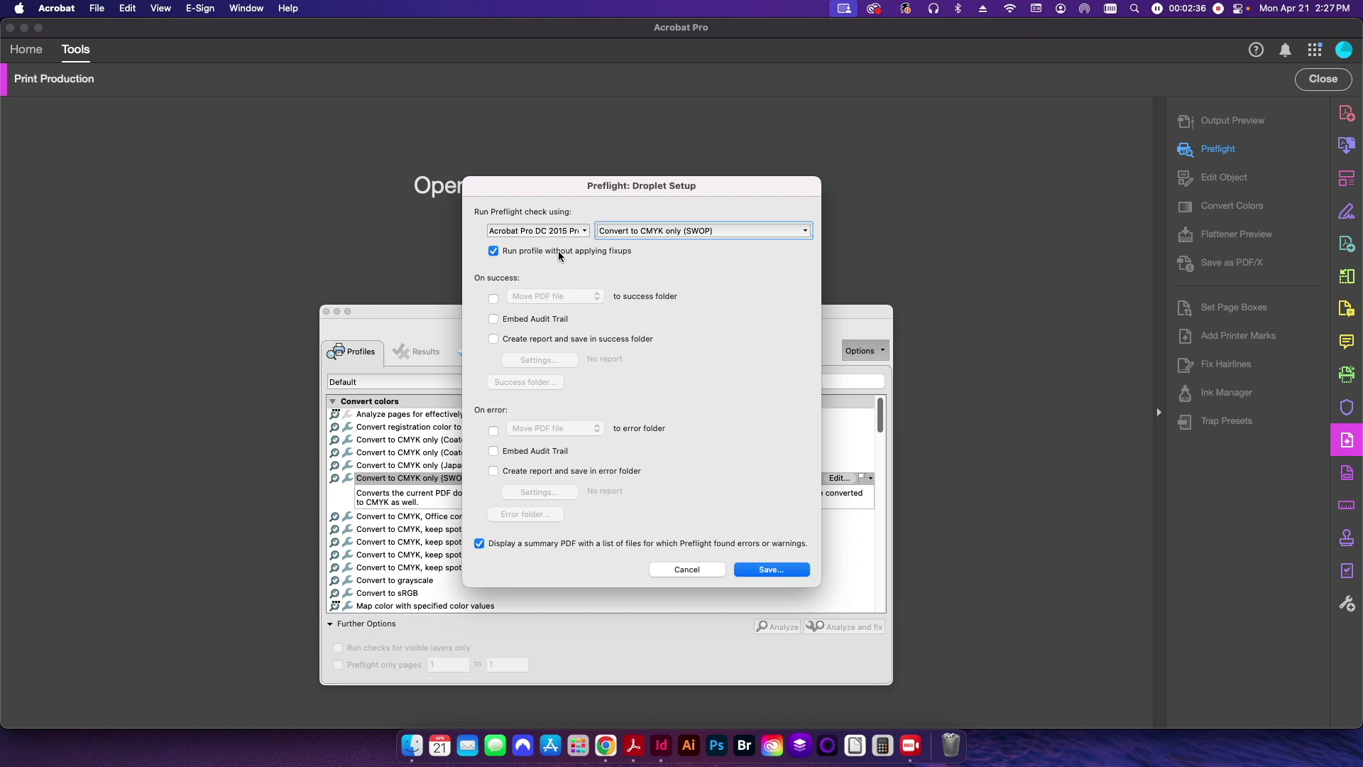
left_click(558, 255)
- Set successful PDFs to move into the Success folder
left_click(493, 299)
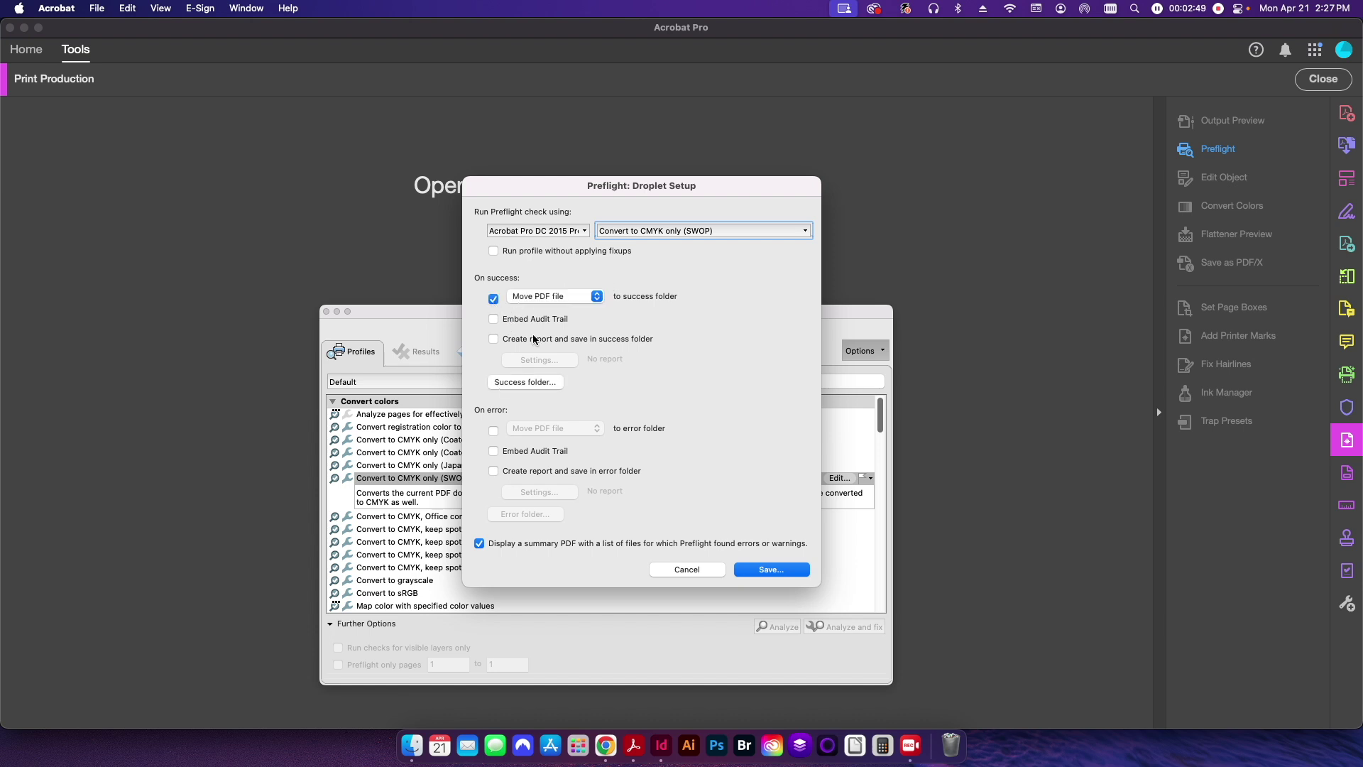
left_click(573, 302)
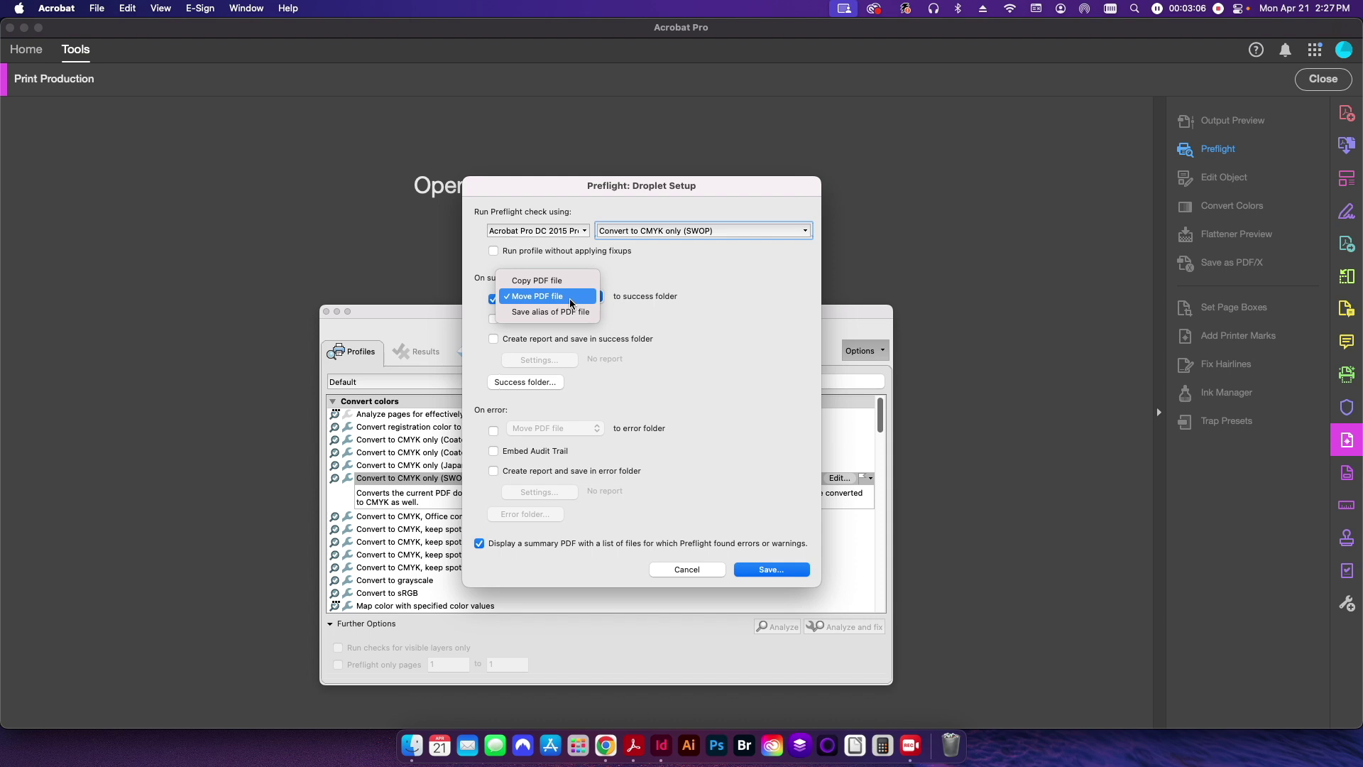
left_click(572, 298)
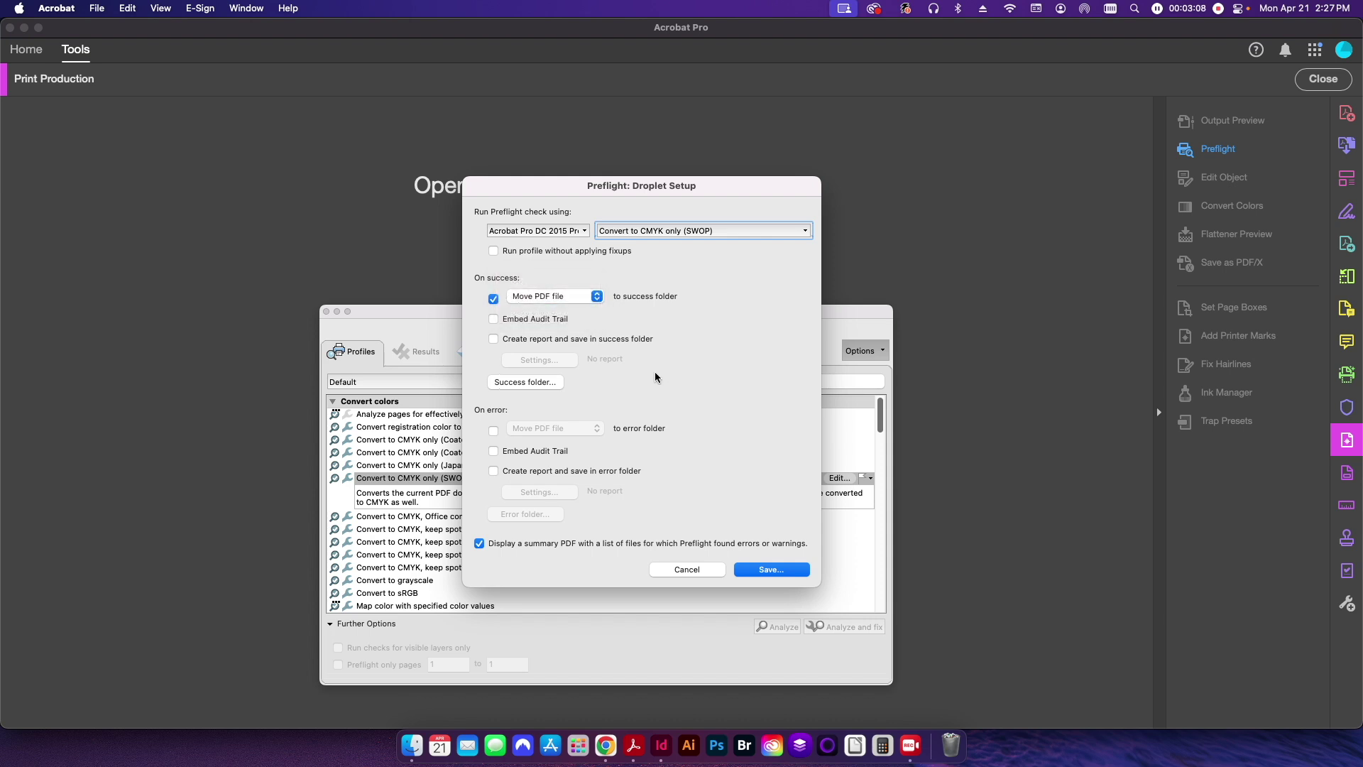
left_click(518, 381)
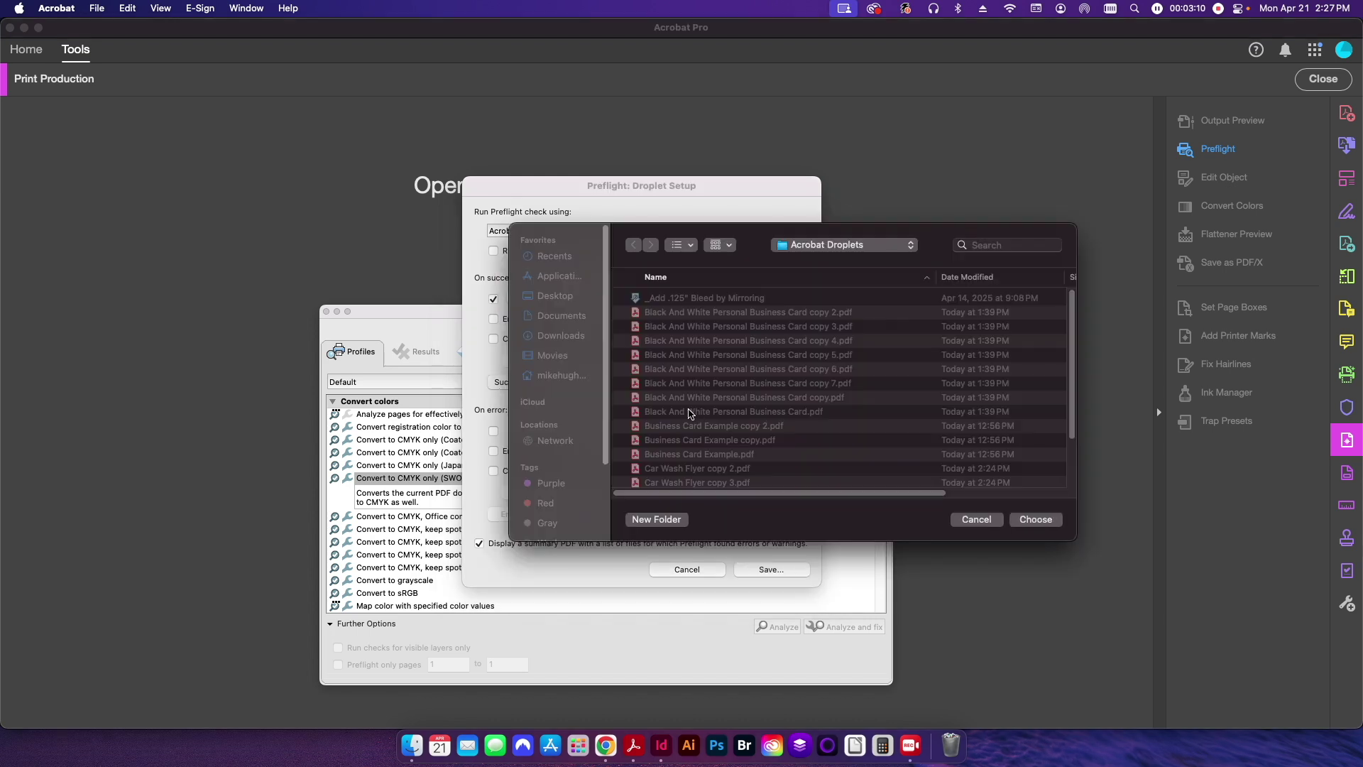
scroll(752, 383, "down", 3)
left_click(649, 475)
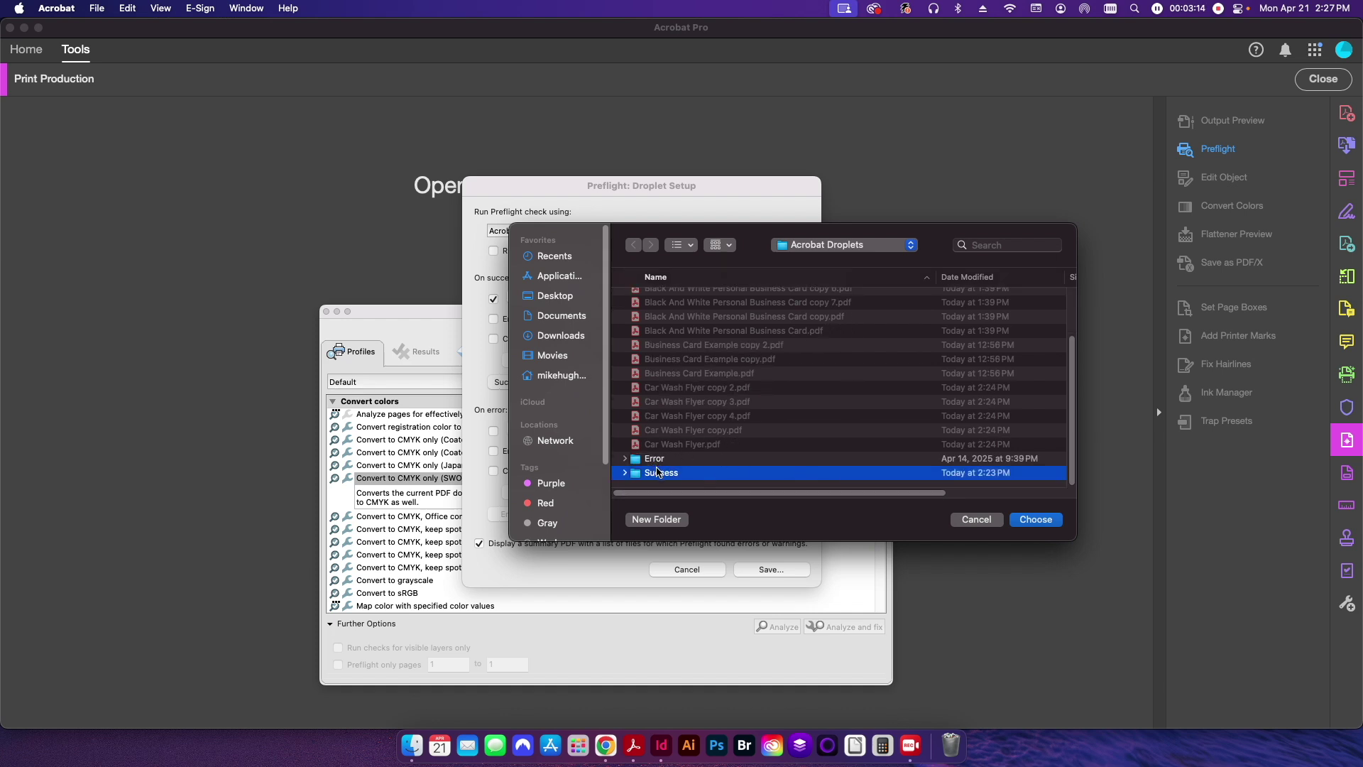
left_click(1036, 523)
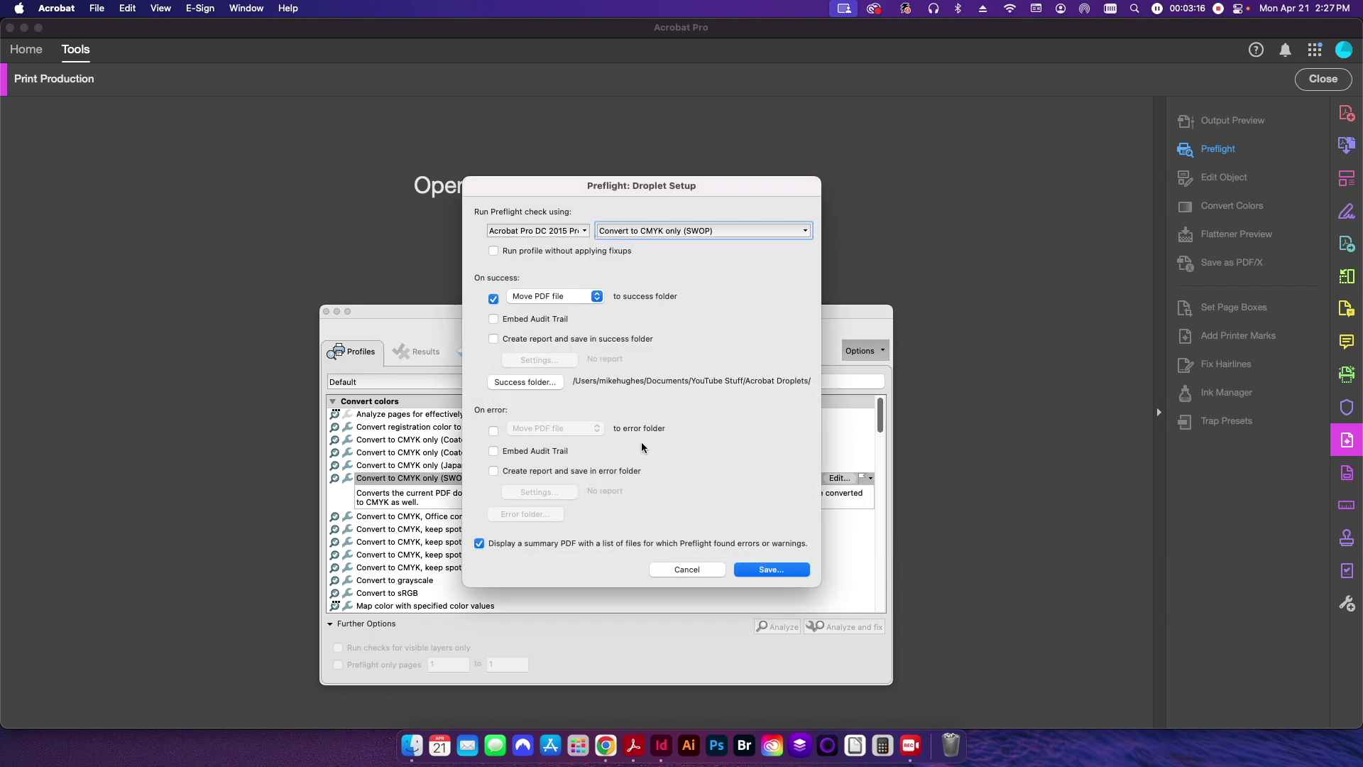
- Set failed PDFs to move into the Error folder in Acrobat Droplets
left_click(494, 430)
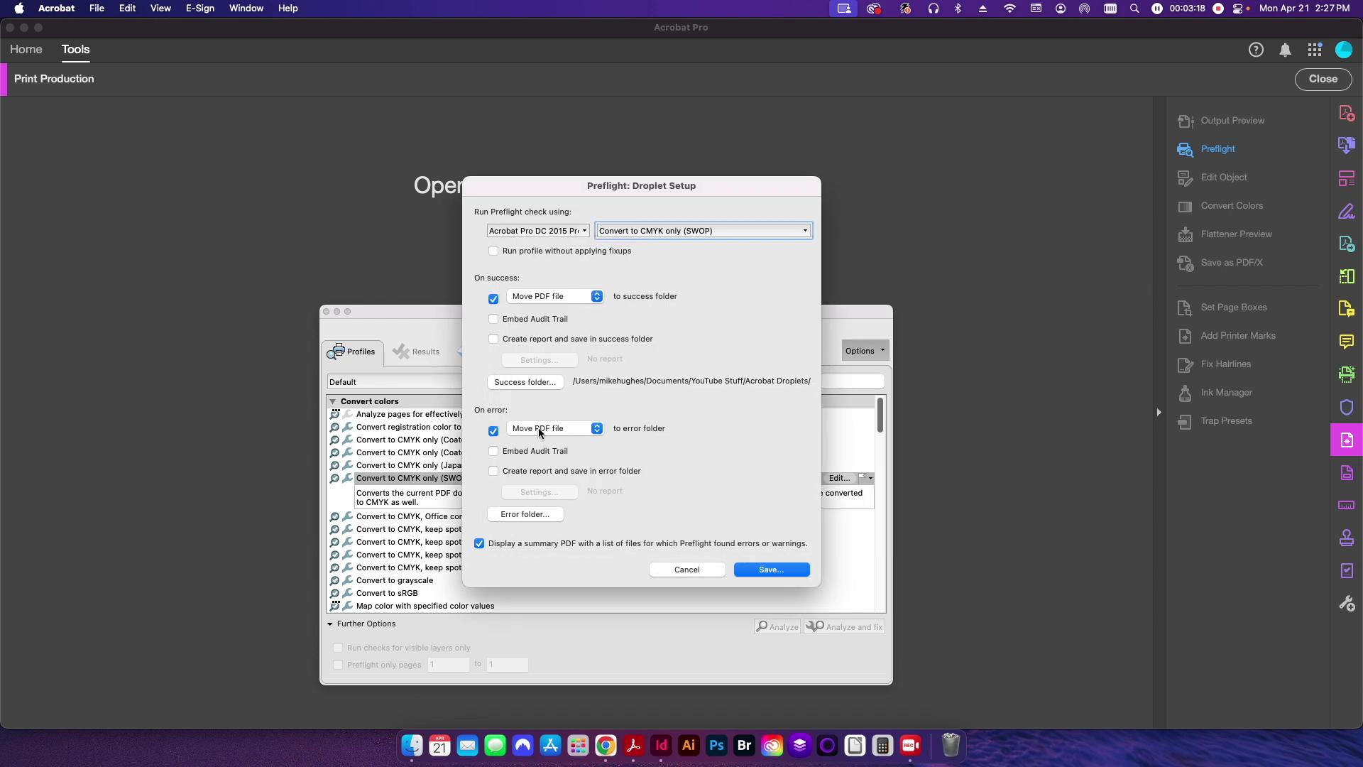
left_click(525, 516)
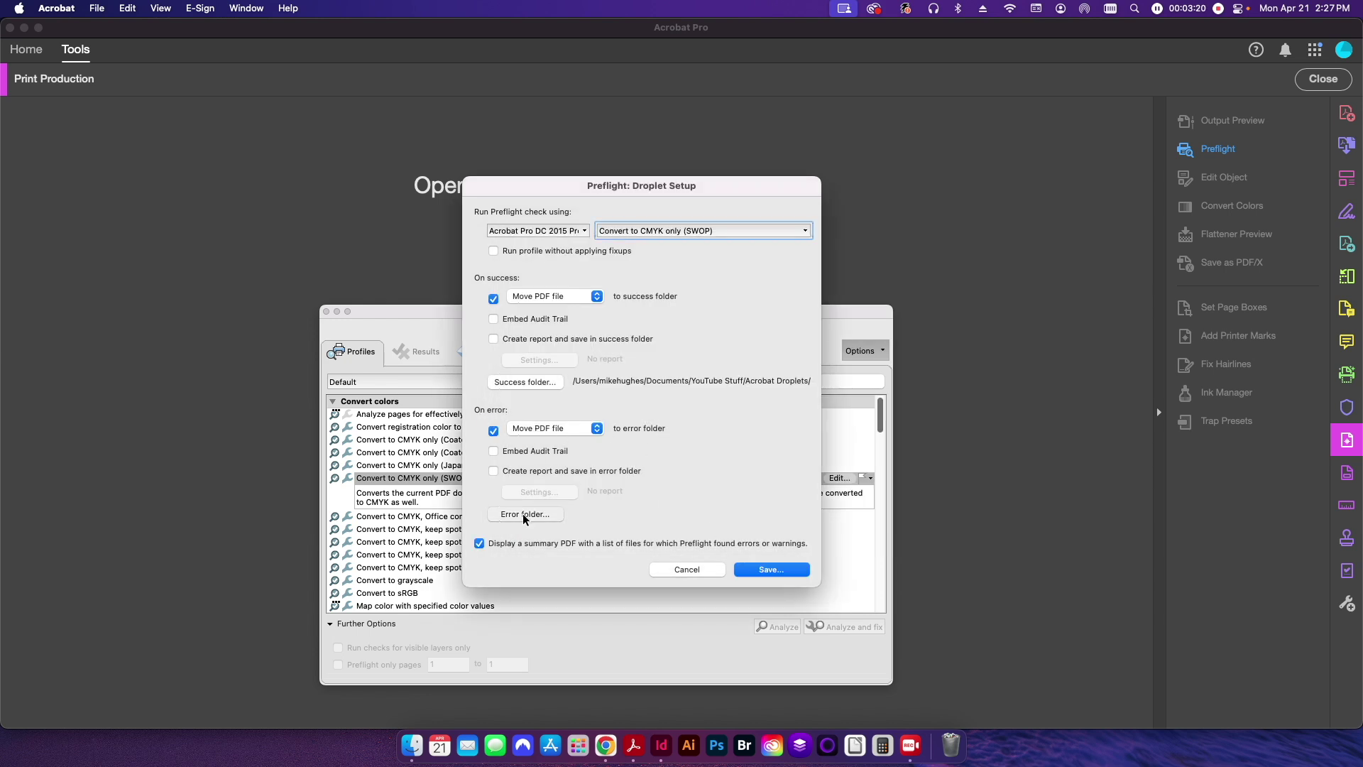
left_click(814, 244)
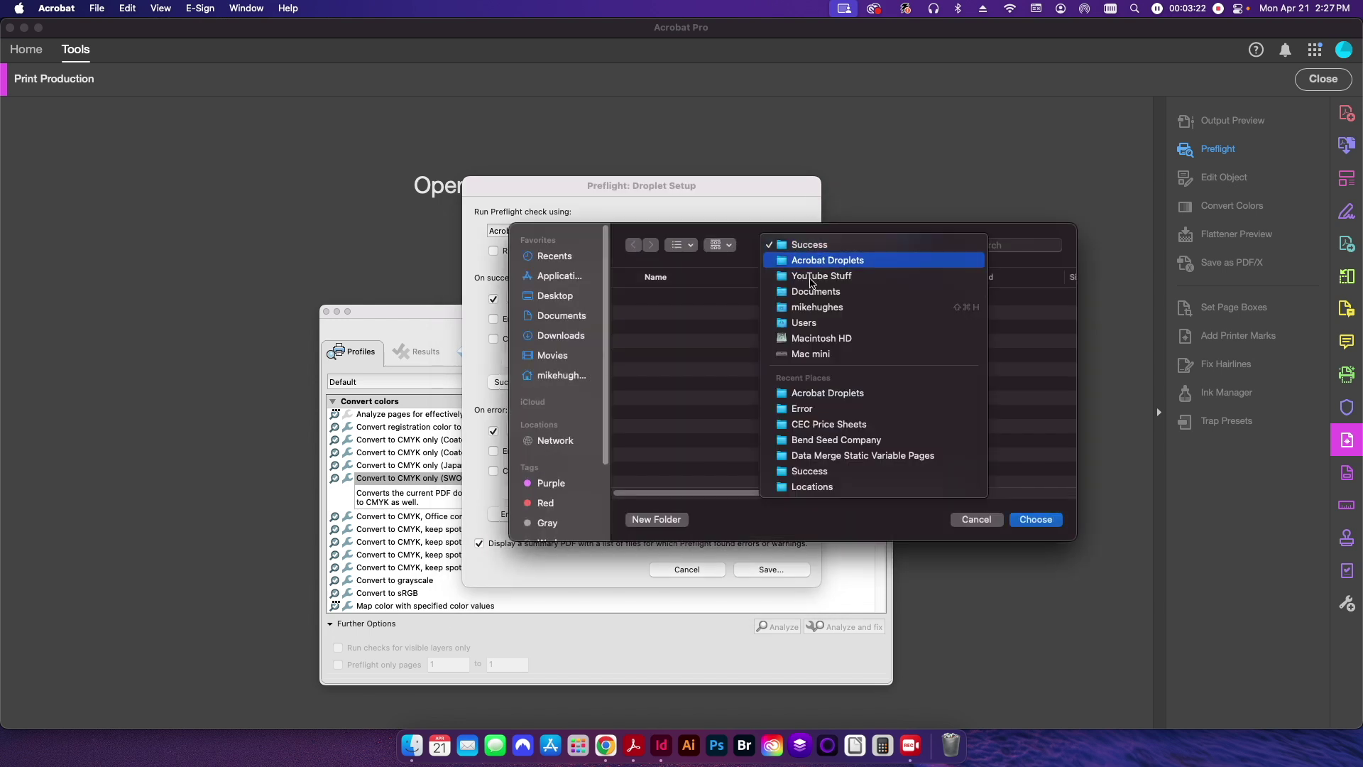
left_click(814, 257)
scroll(658, 460, "down", 5)
left_click(657, 460)
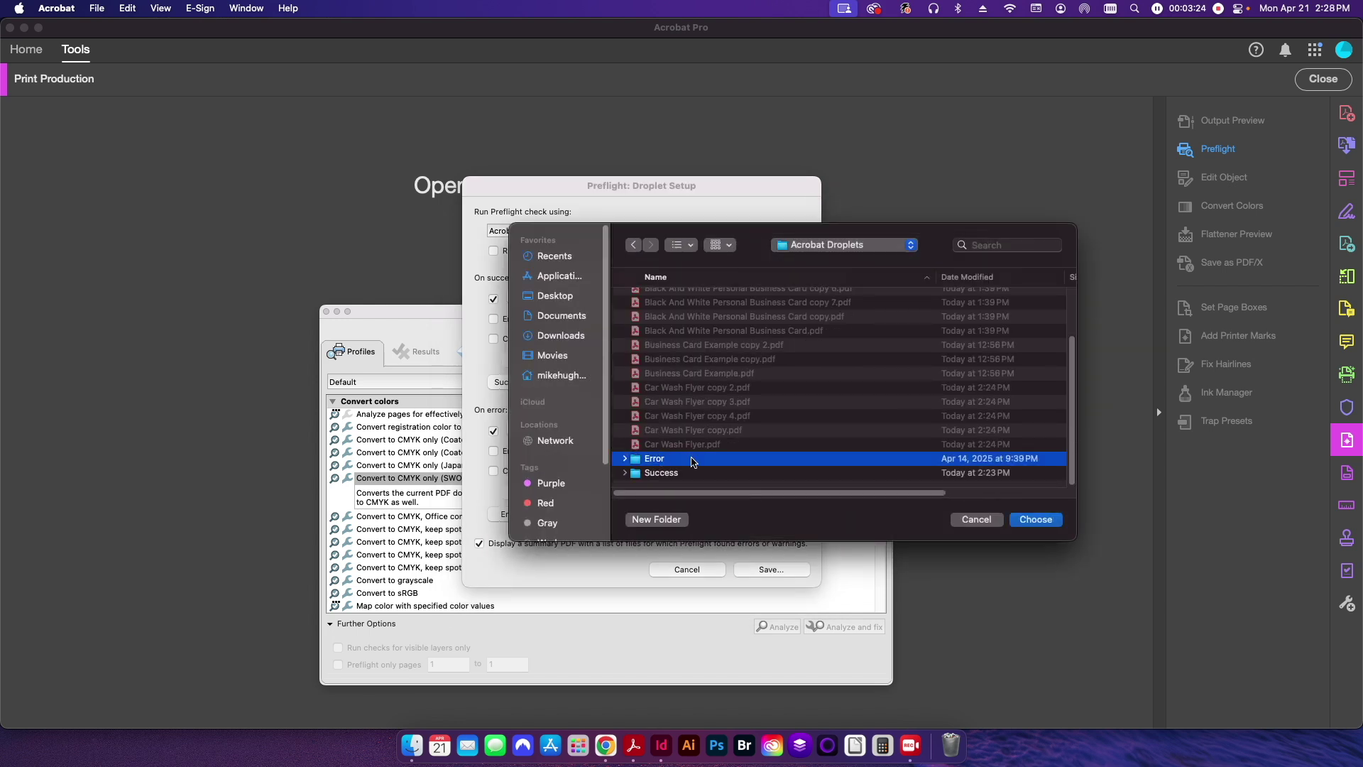
left_click(1050, 522)
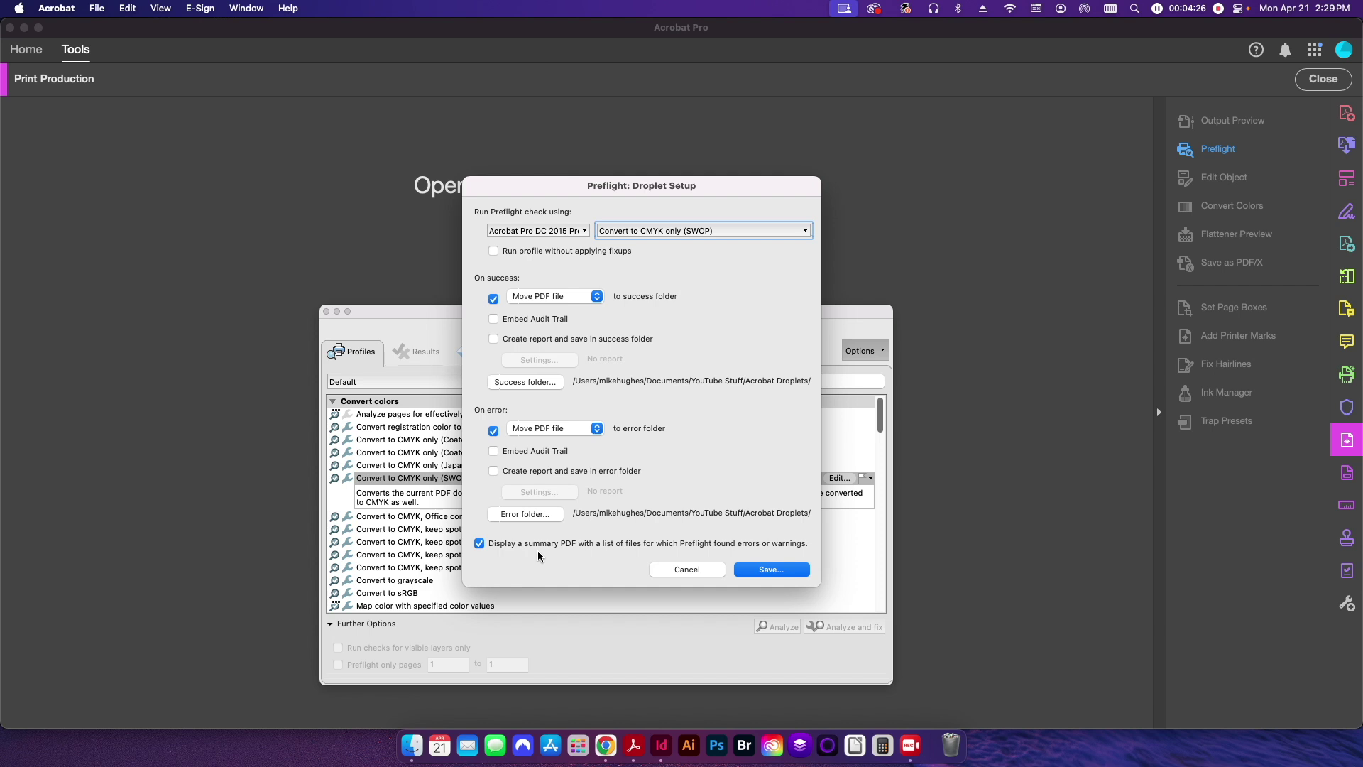
left_click(796, 577)
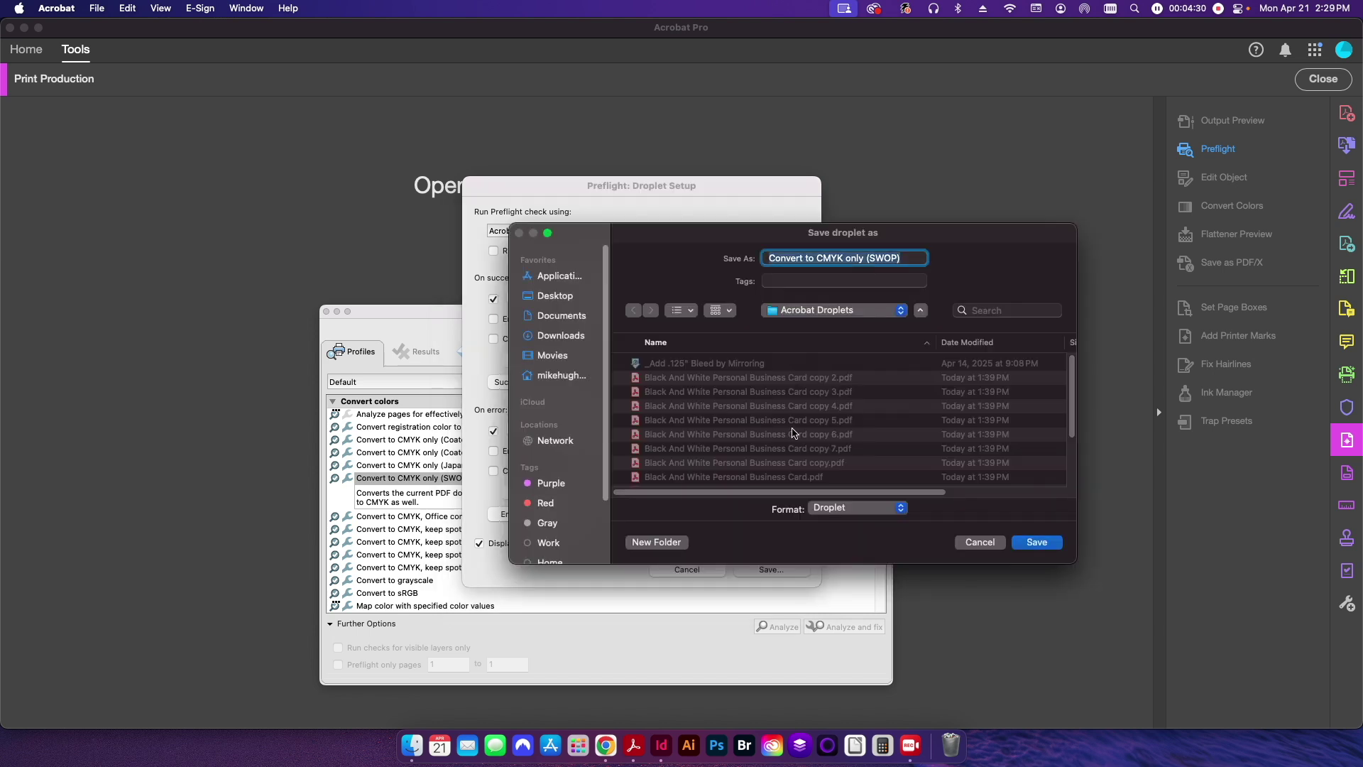
- Rename the droplet to _Convert PDF to CMYK and save it in Acrobat Droplets
key("Left")
type("_")
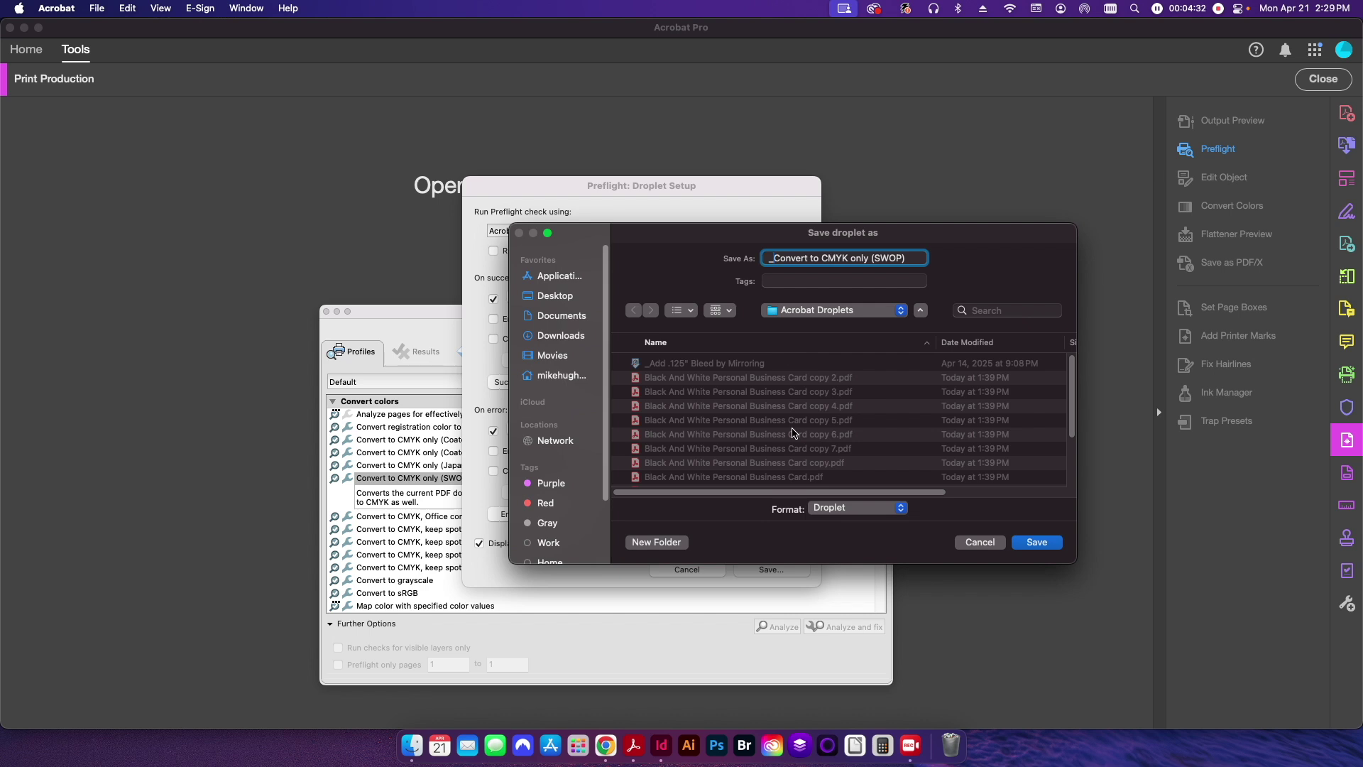
left_click(810, 258)
type("PDF")
left_click(868, 258)
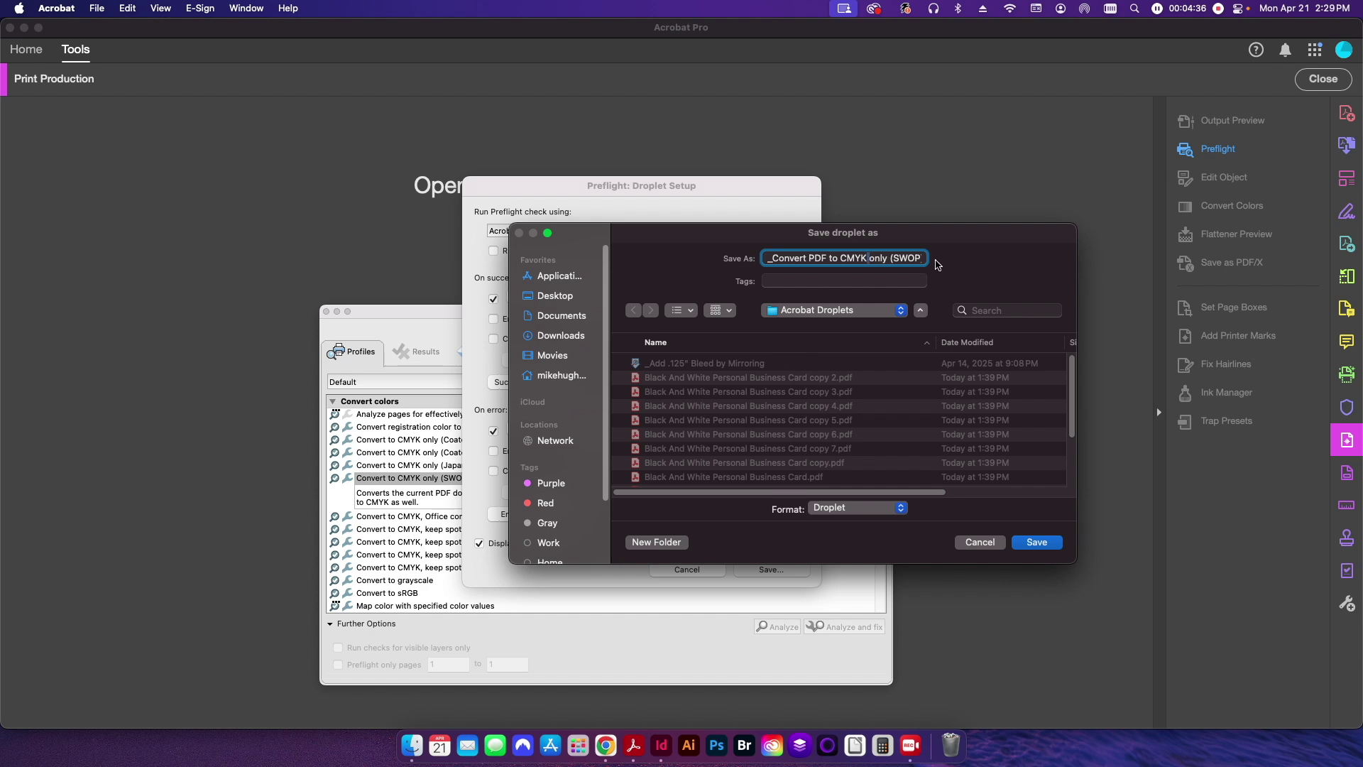
left_click_drag(868, 258, 1022, 259)
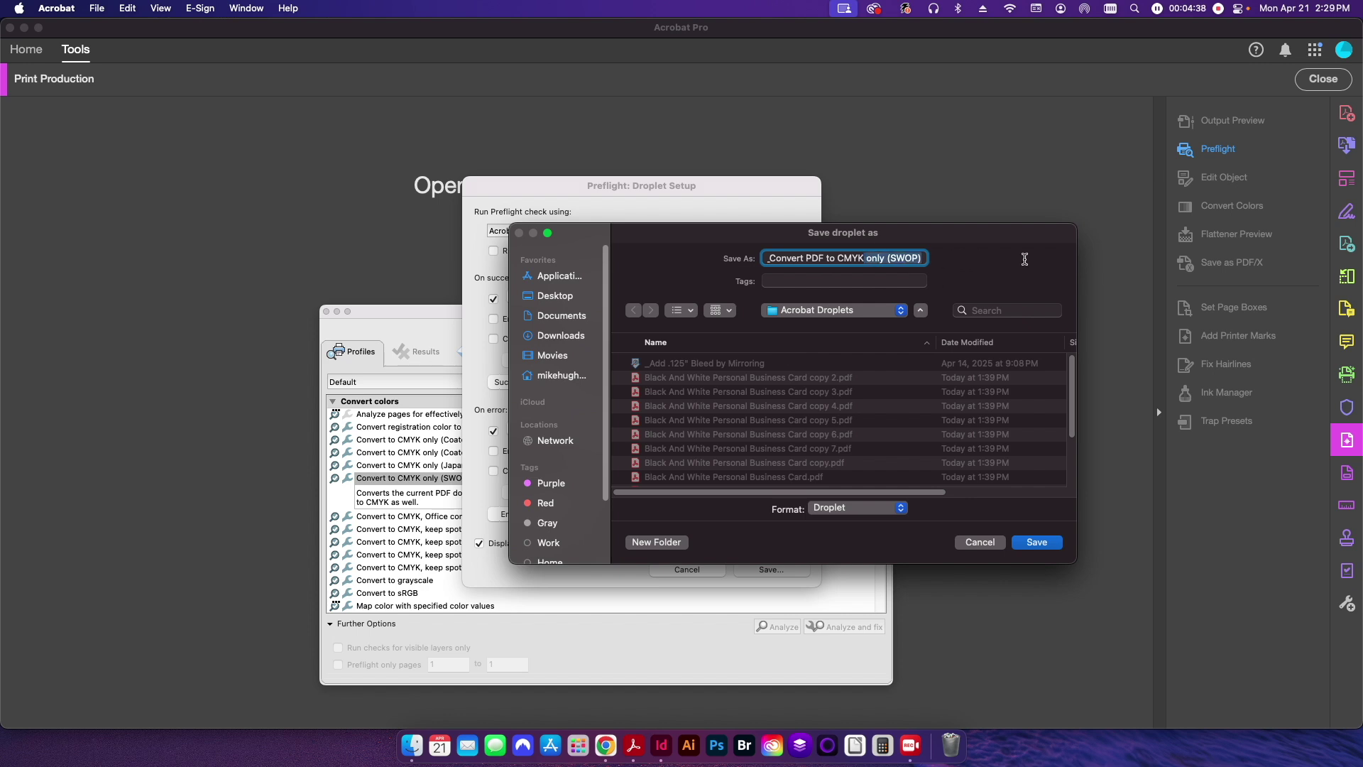
key("BackSpace")
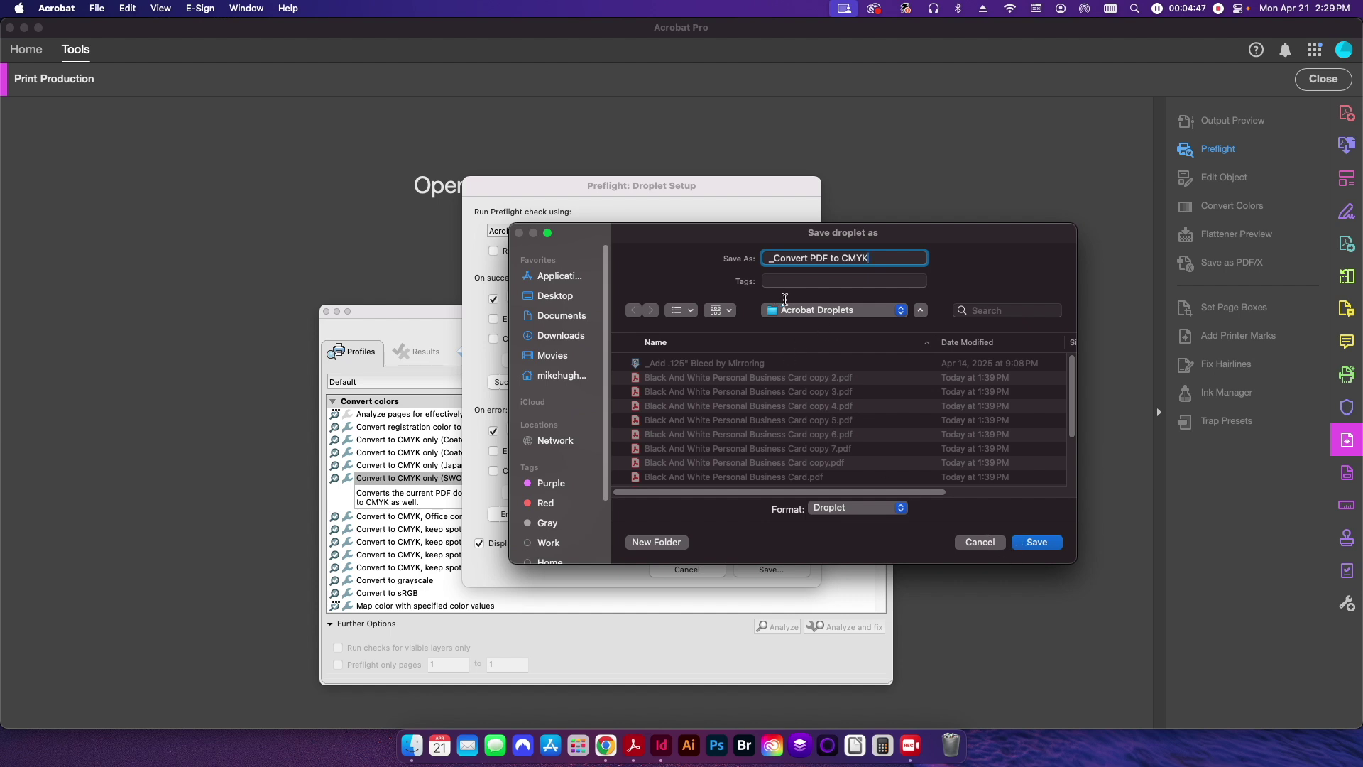
left_click(1047, 542)
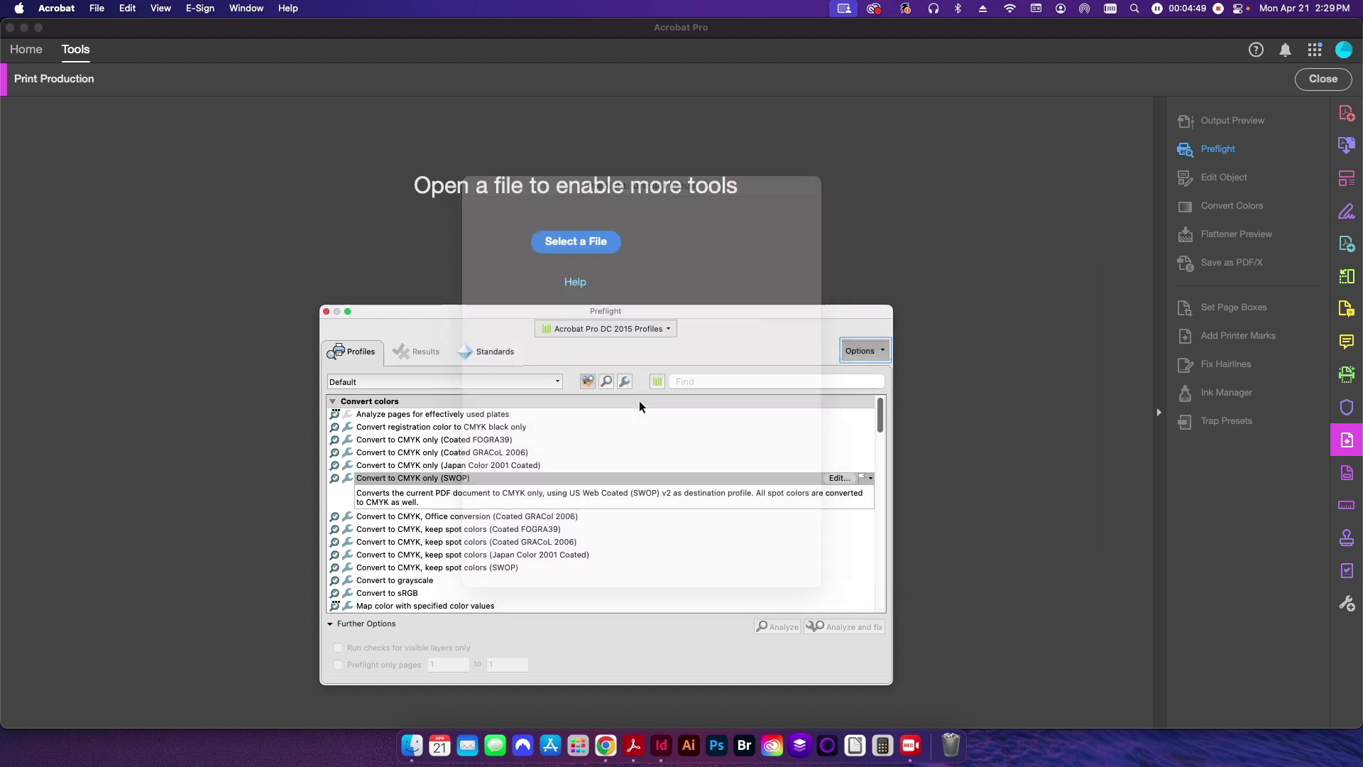
left_click(327, 311)
- Switch to Finder, open the new _Convert PDF to CMYK droplet and cancel its damaged-app warning
left_click(1324, 79)
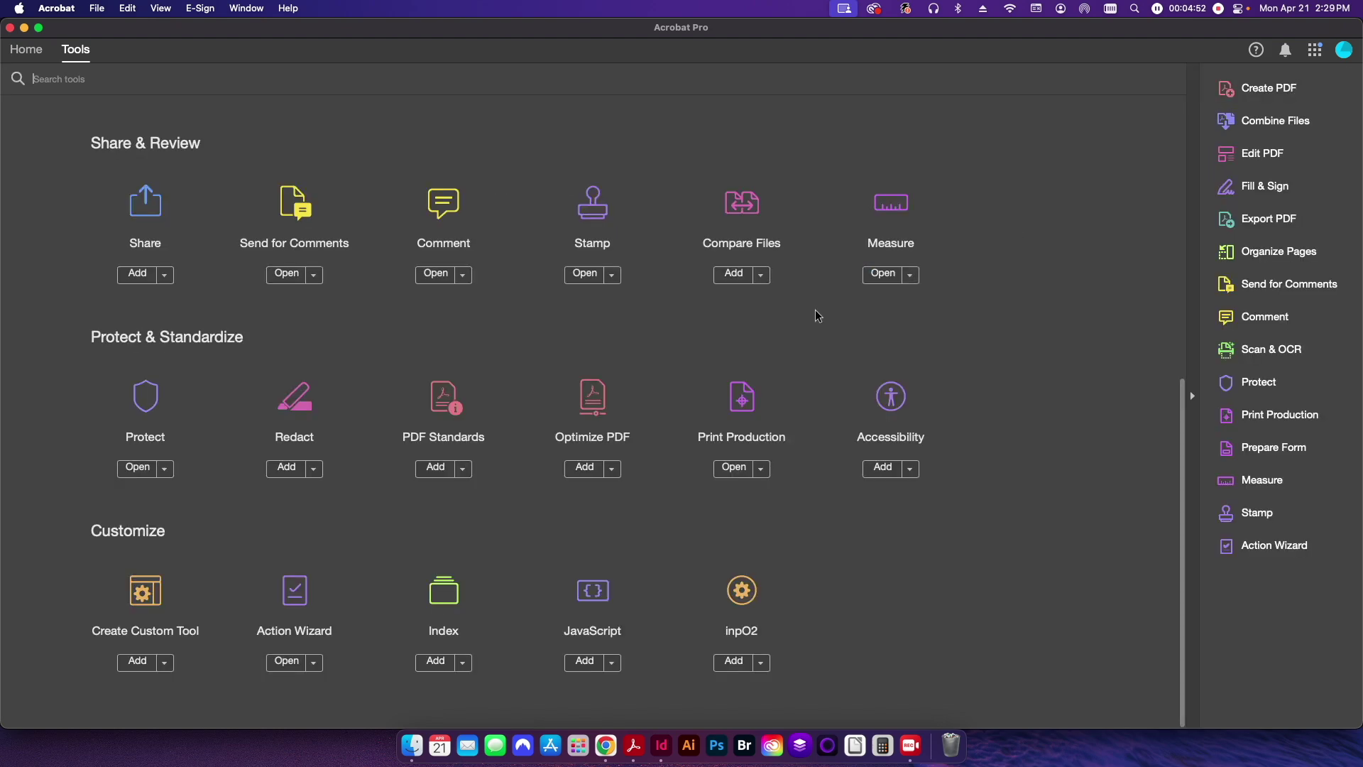
key("super+h")
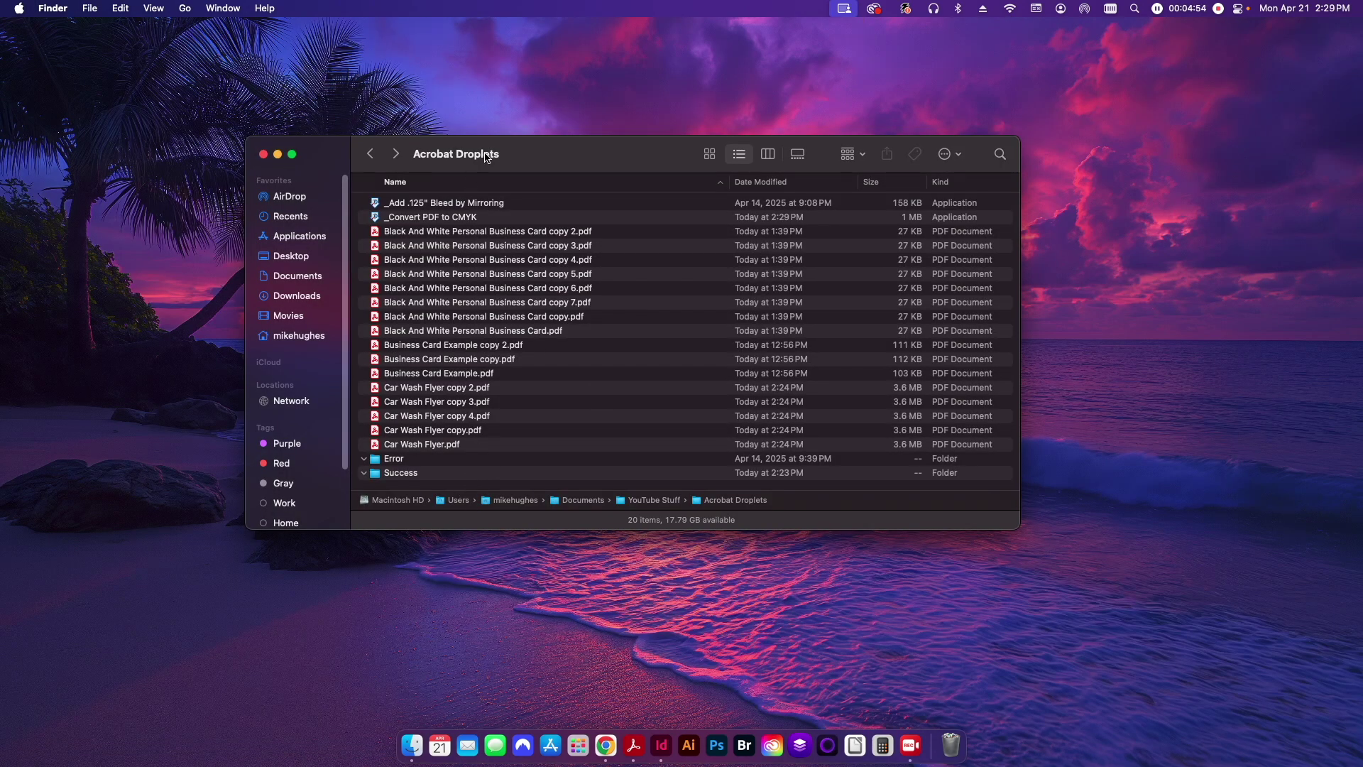
left_click(439, 218)
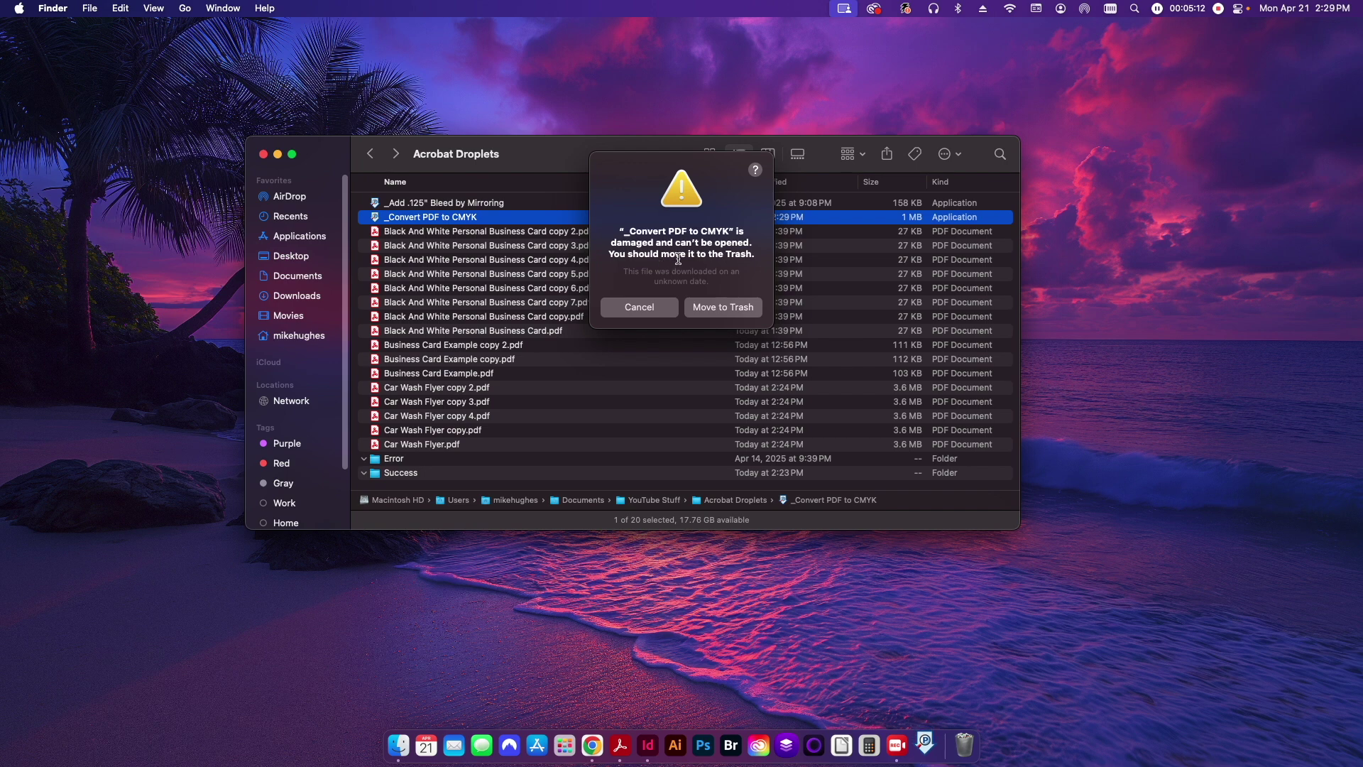
left_click(645, 306)
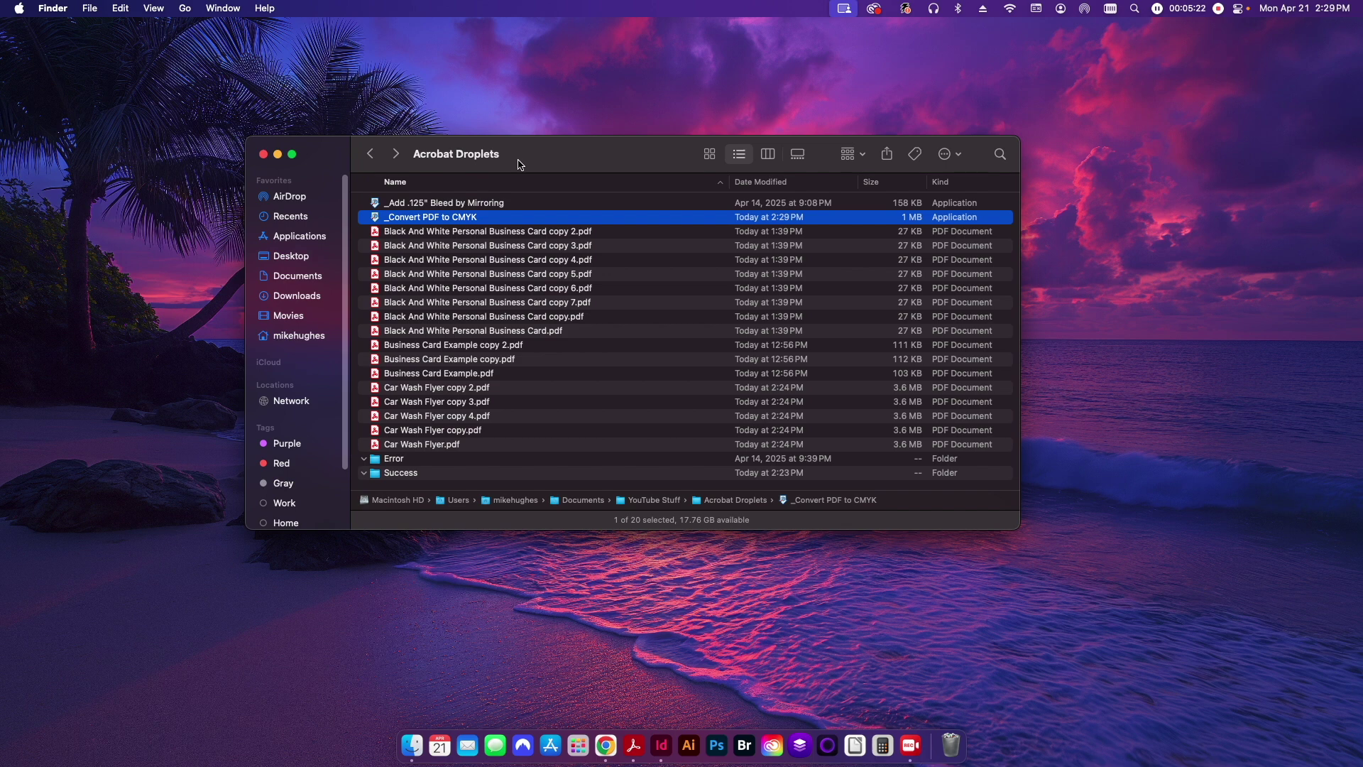
- Go to the Privacy & Security pane of System Settings
left_click(17, 9)
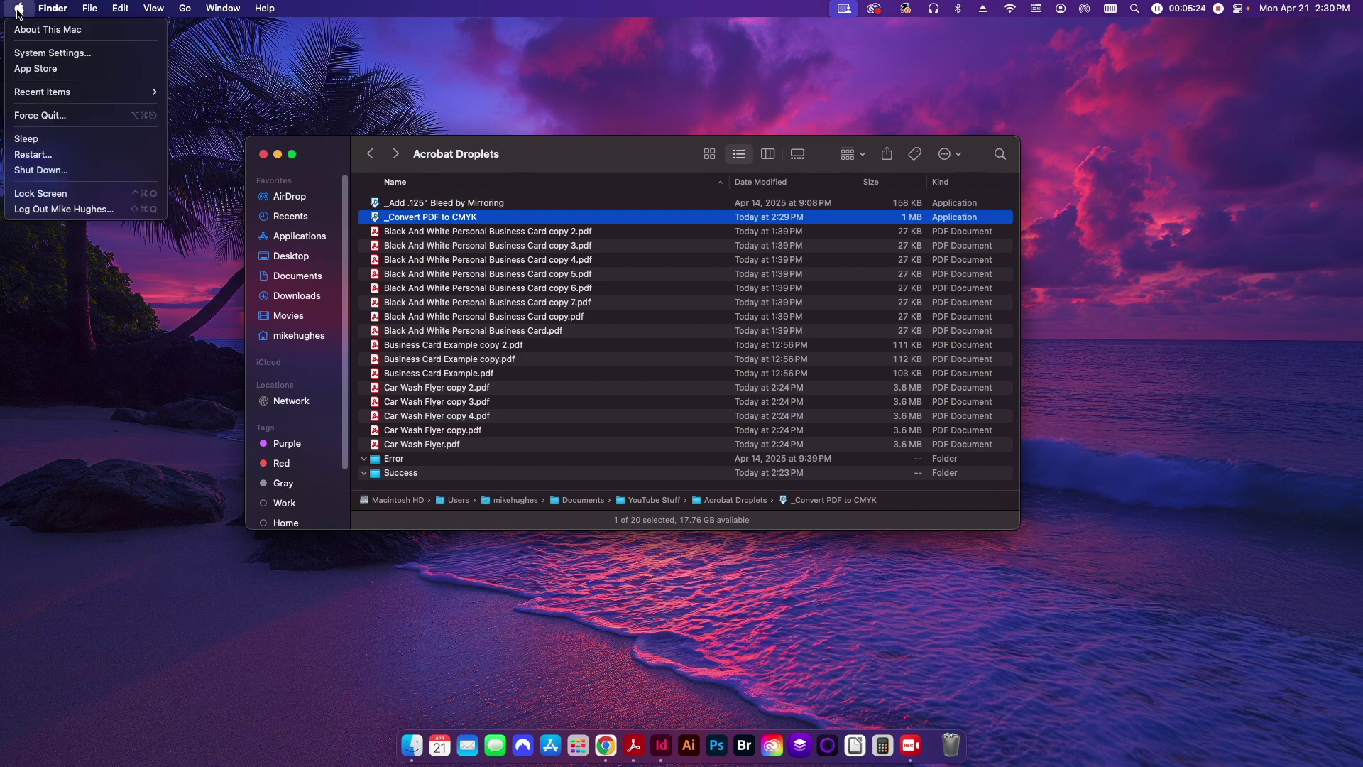
left_click(52, 53)
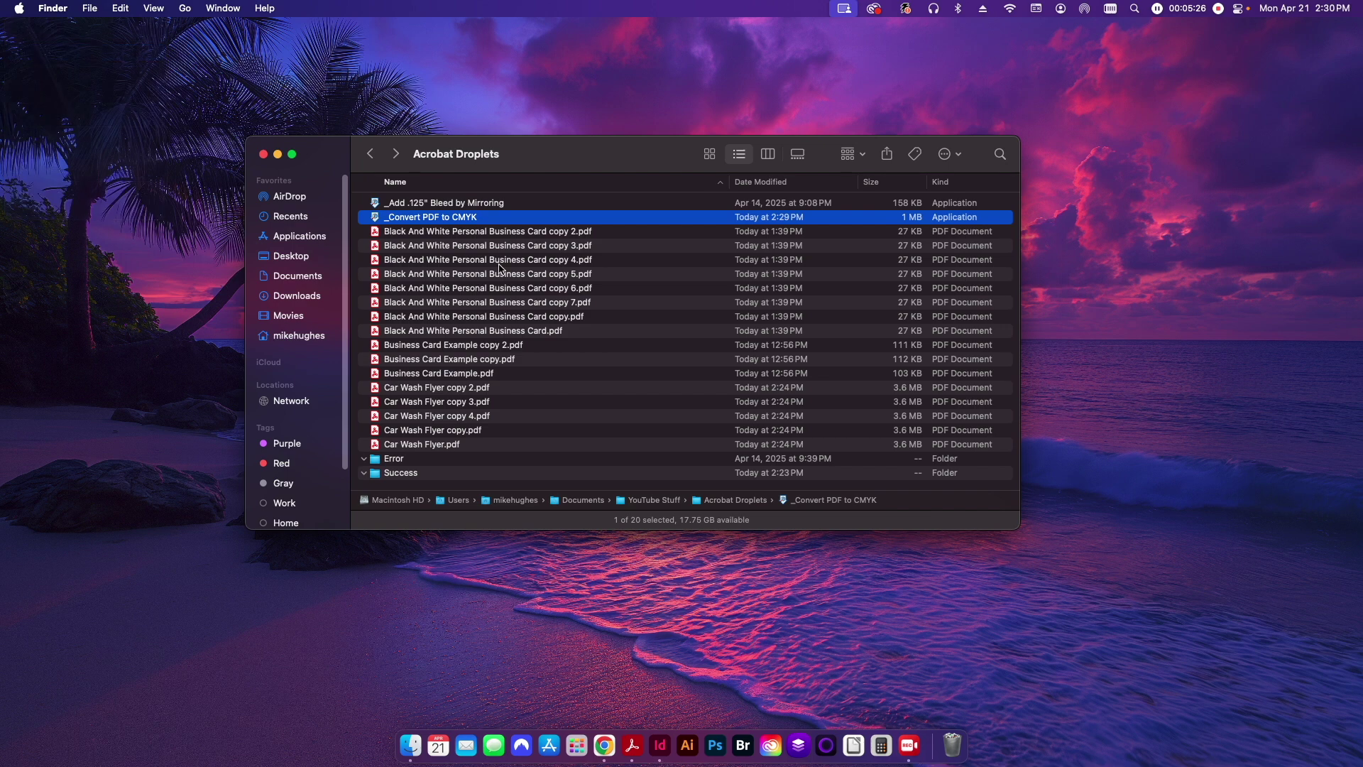
scroll(189, 365, "down", 5)
left_click(169, 376)
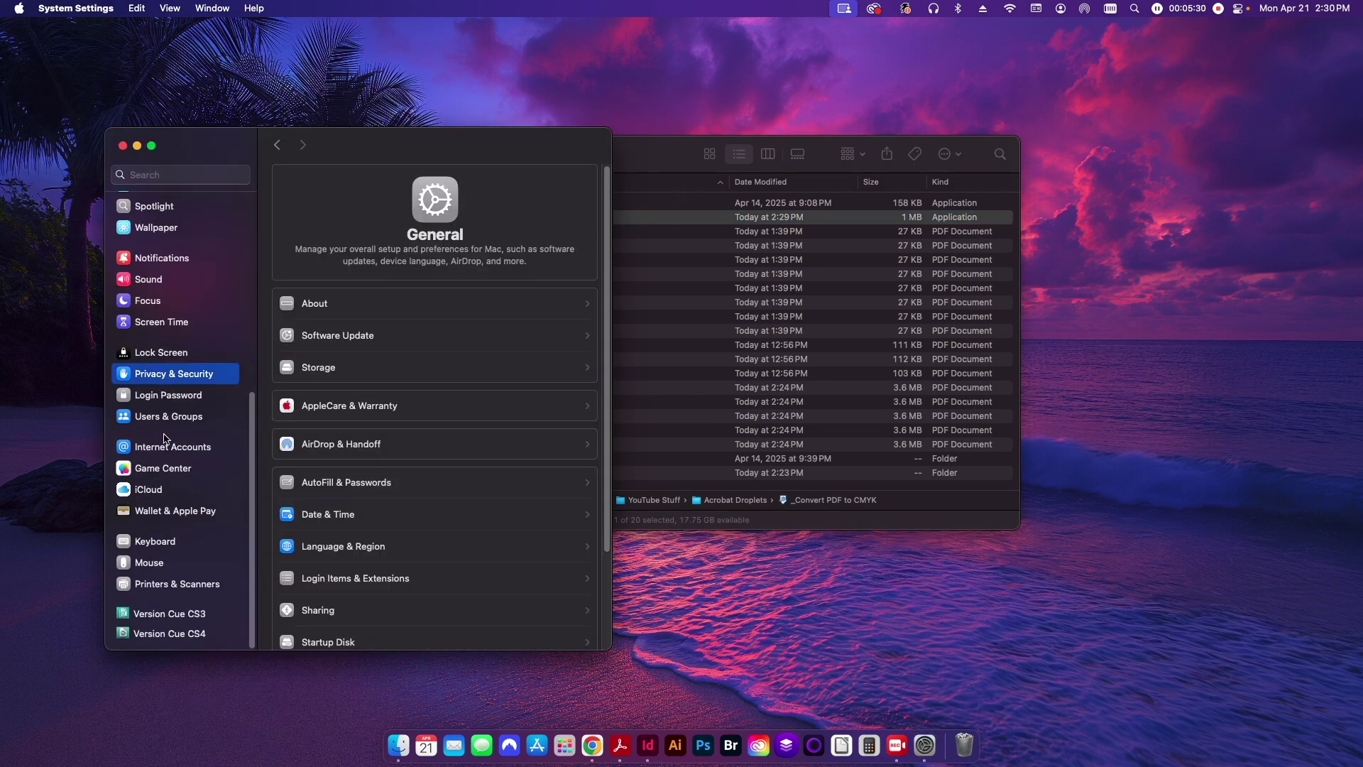
scroll(480, 435, "down", 15)
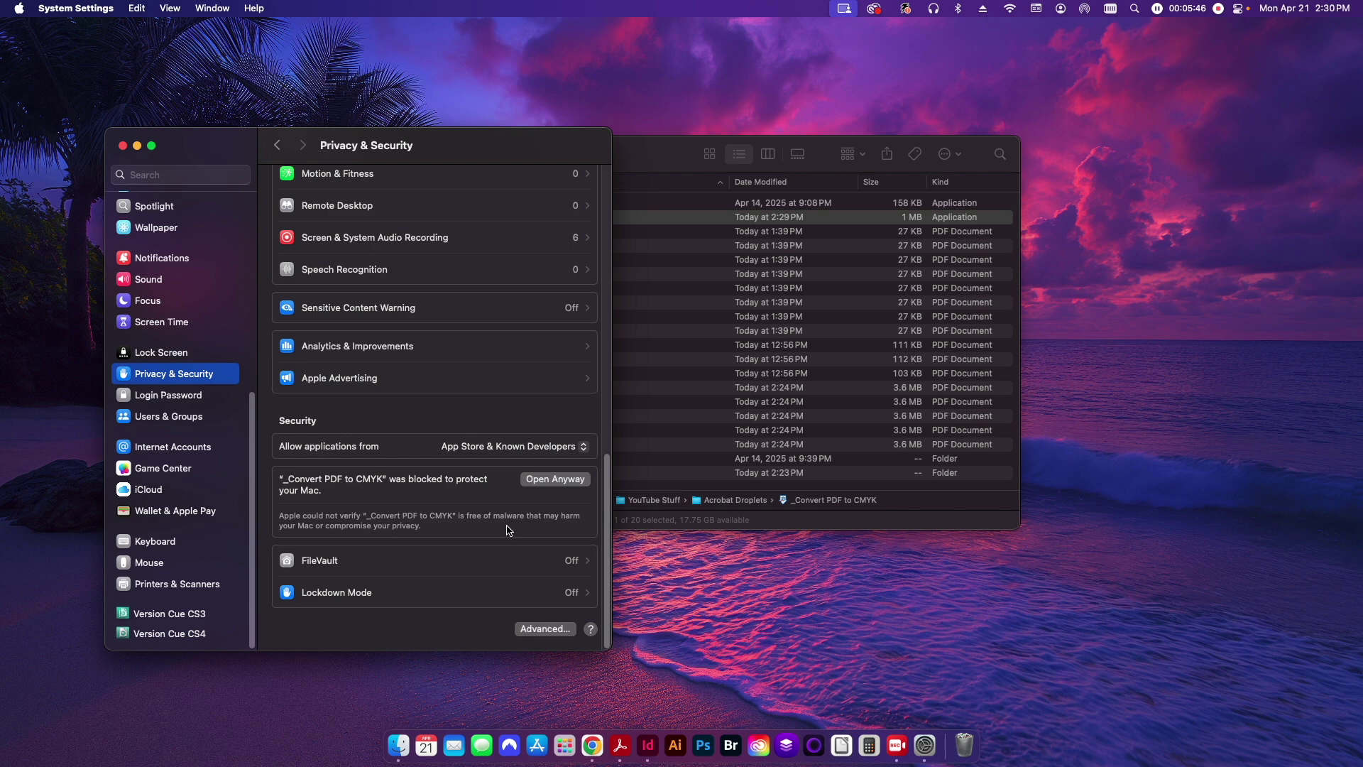
- Approve _Convert PDF to CMYK with the admin password, cancel its droplet settings, and quit System Settings
left_click(551, 480)
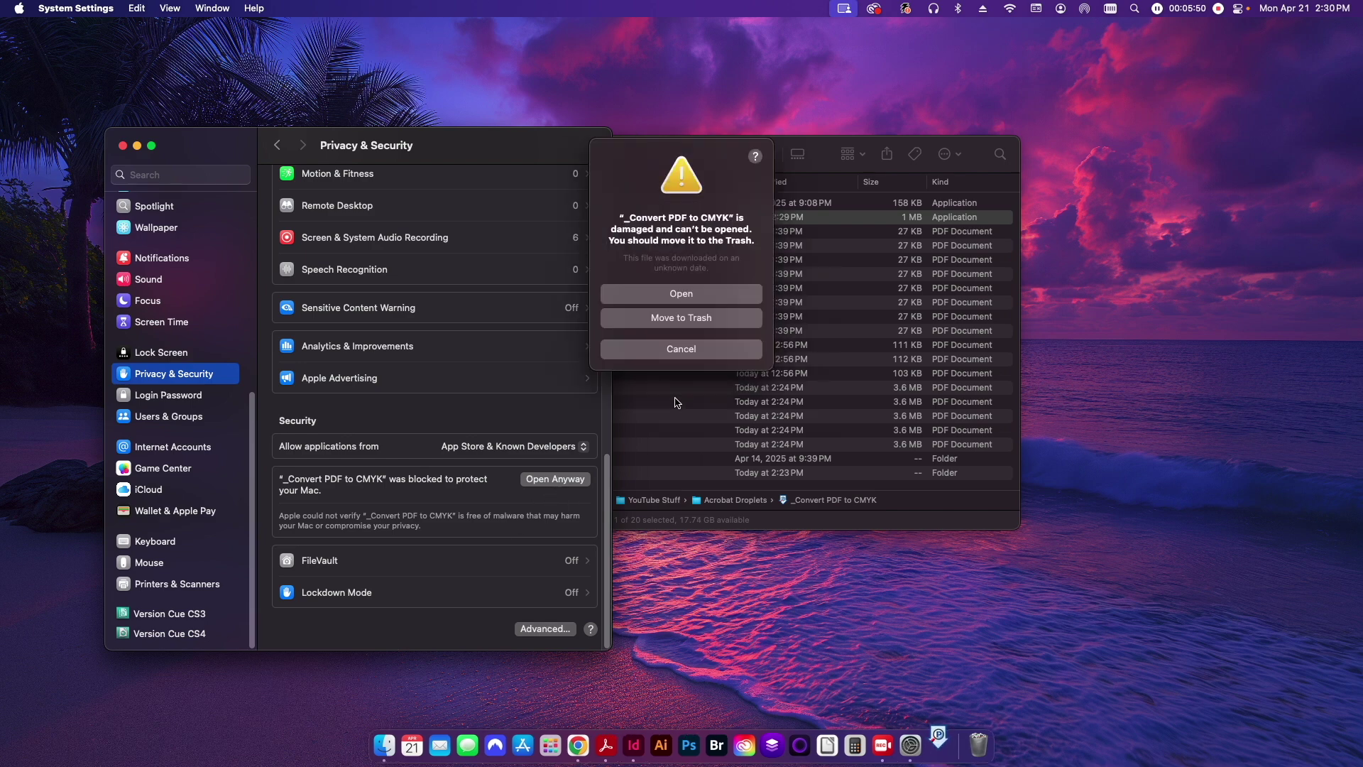
left_click(661, 301)
type("*****")
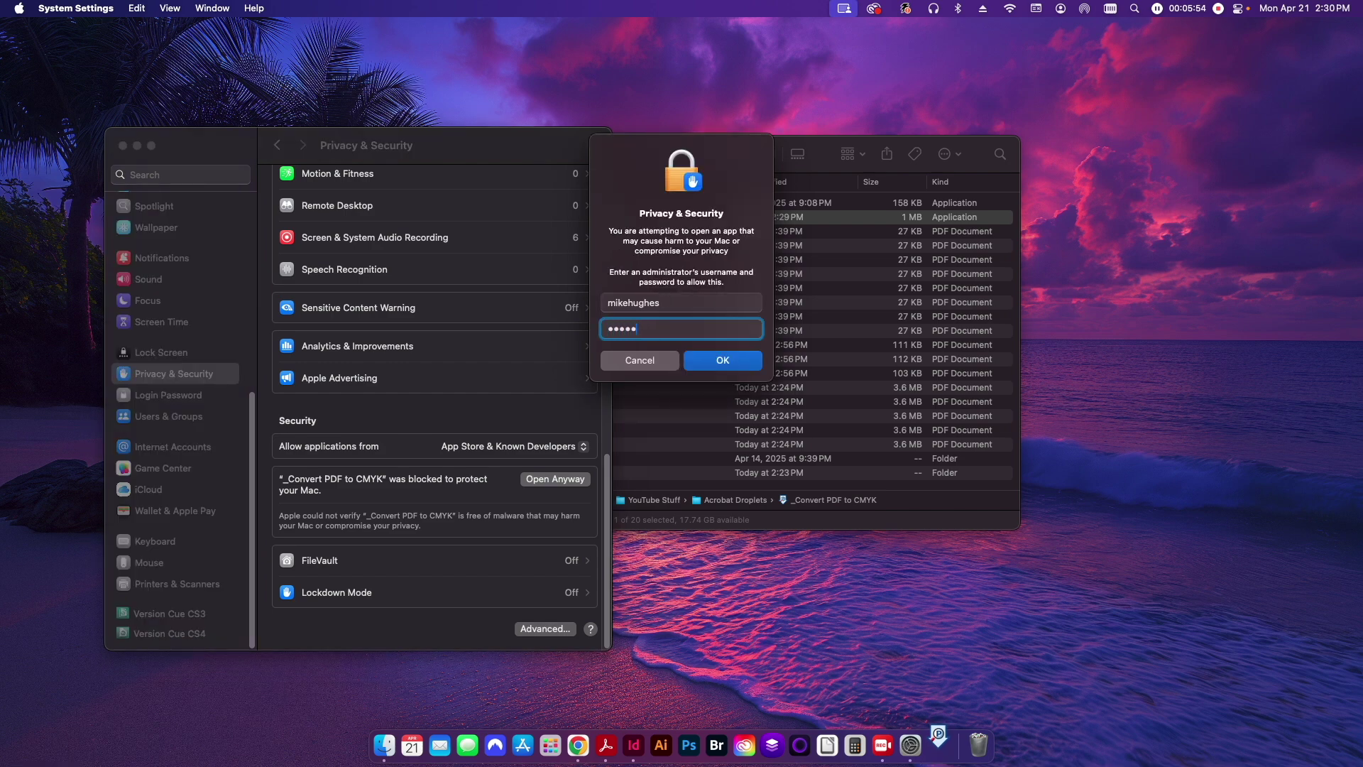
type("*****")
key("Return")
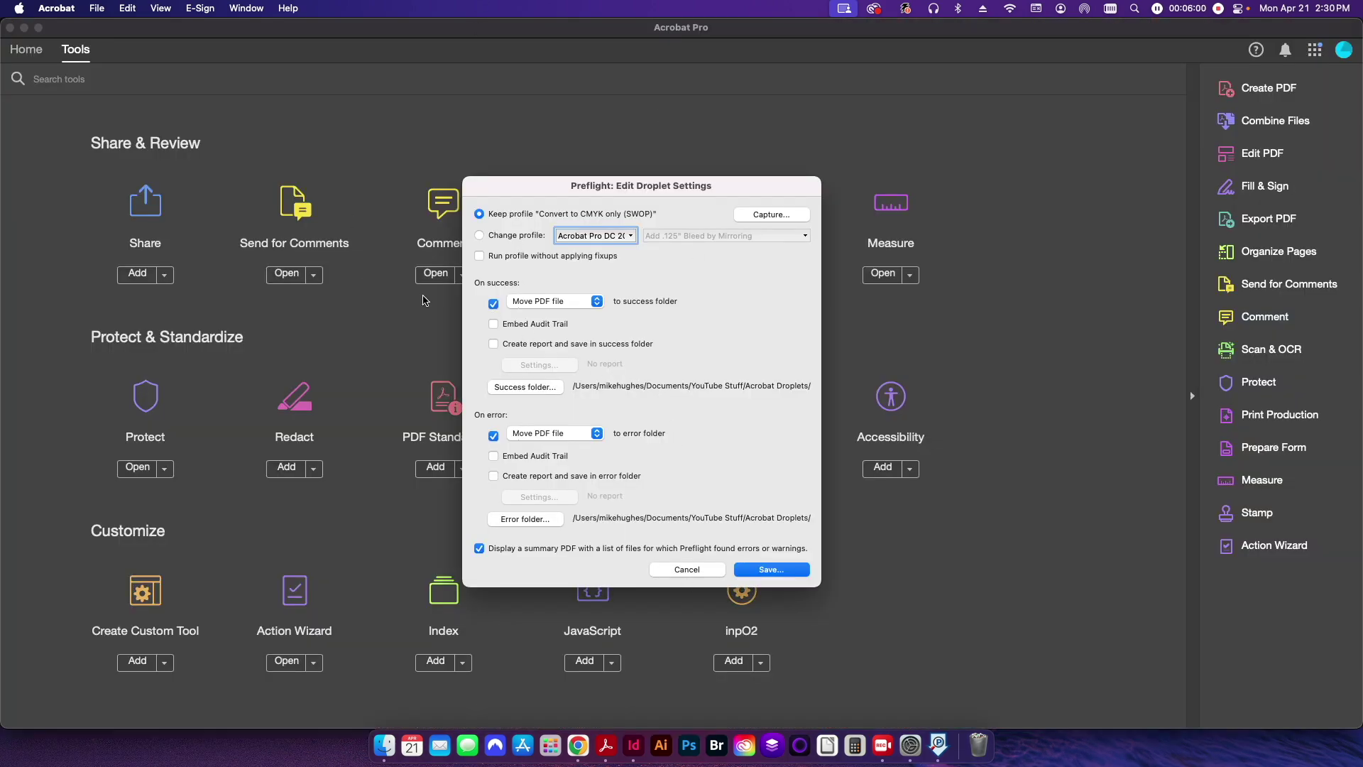
left_click(685, 569)
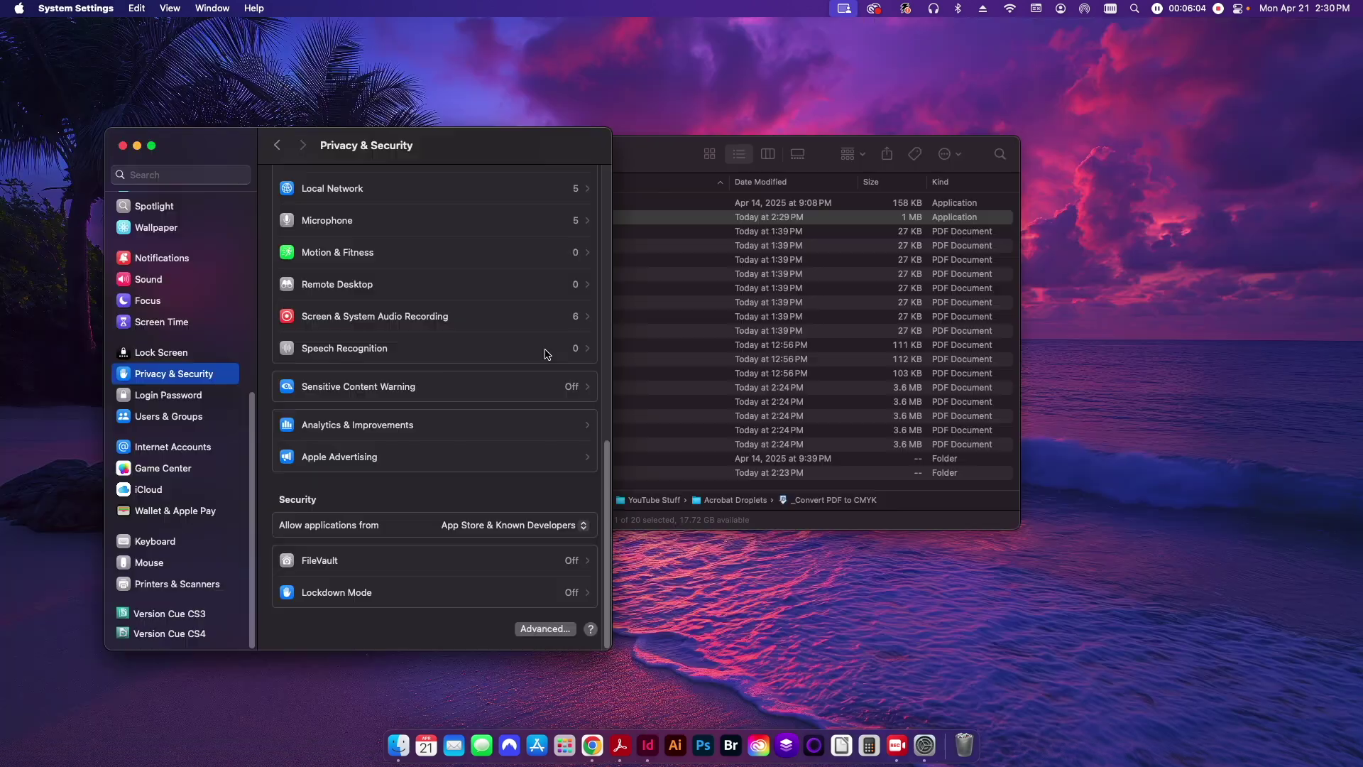
left_click(125, 146)
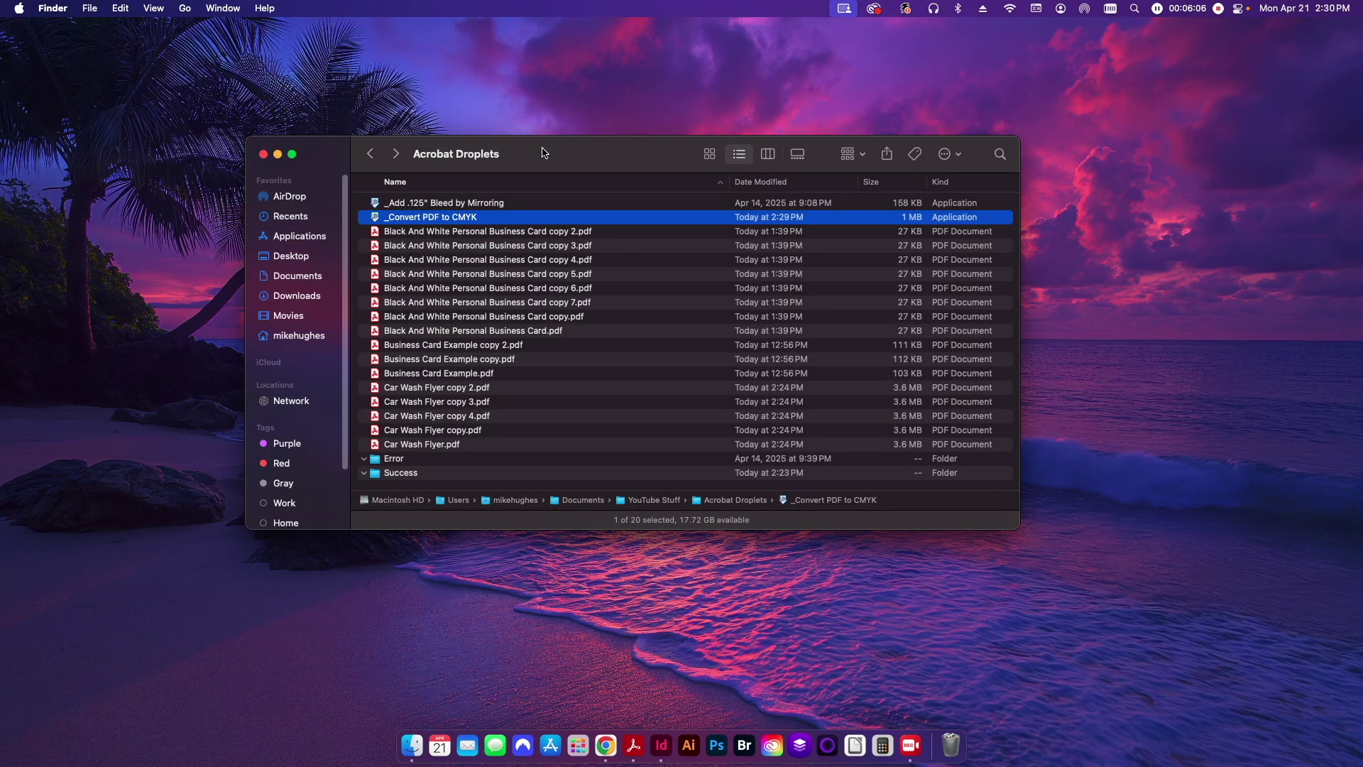
- Select Car Wash Flyer copy 2.pdf through Car Wash Flyer.pdf and drop them on _Convert PDF to CMYK
left_click(526, 391)
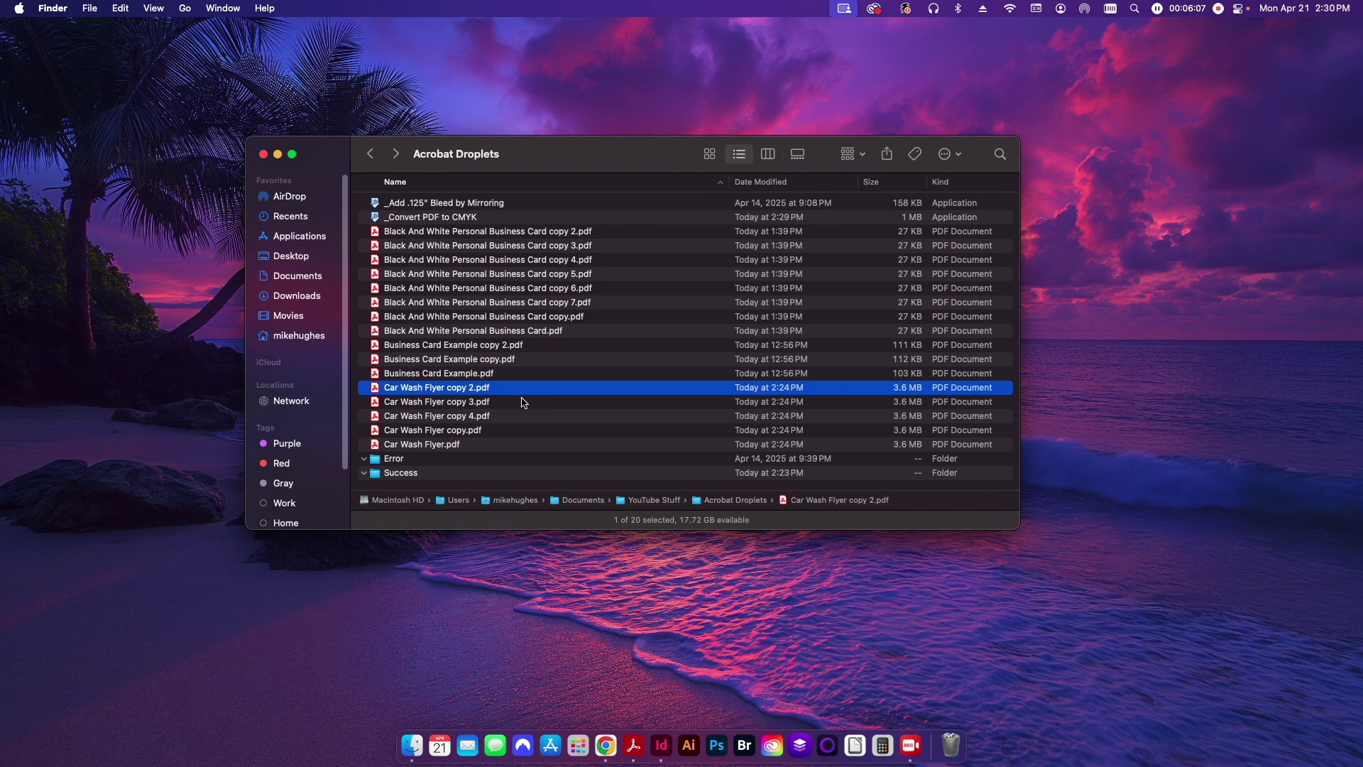
left_click(416, 444, "shift")
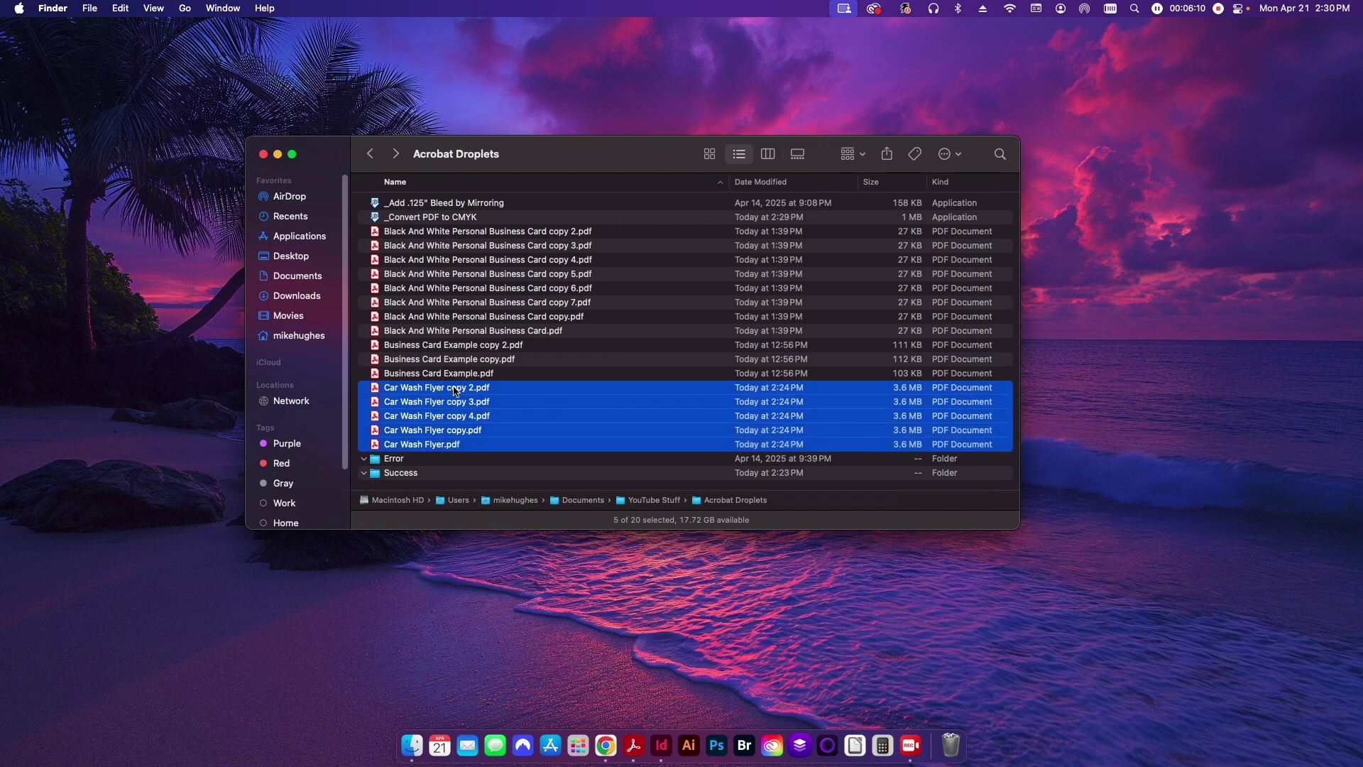
left_click_drag(458, 391, 461, 217)
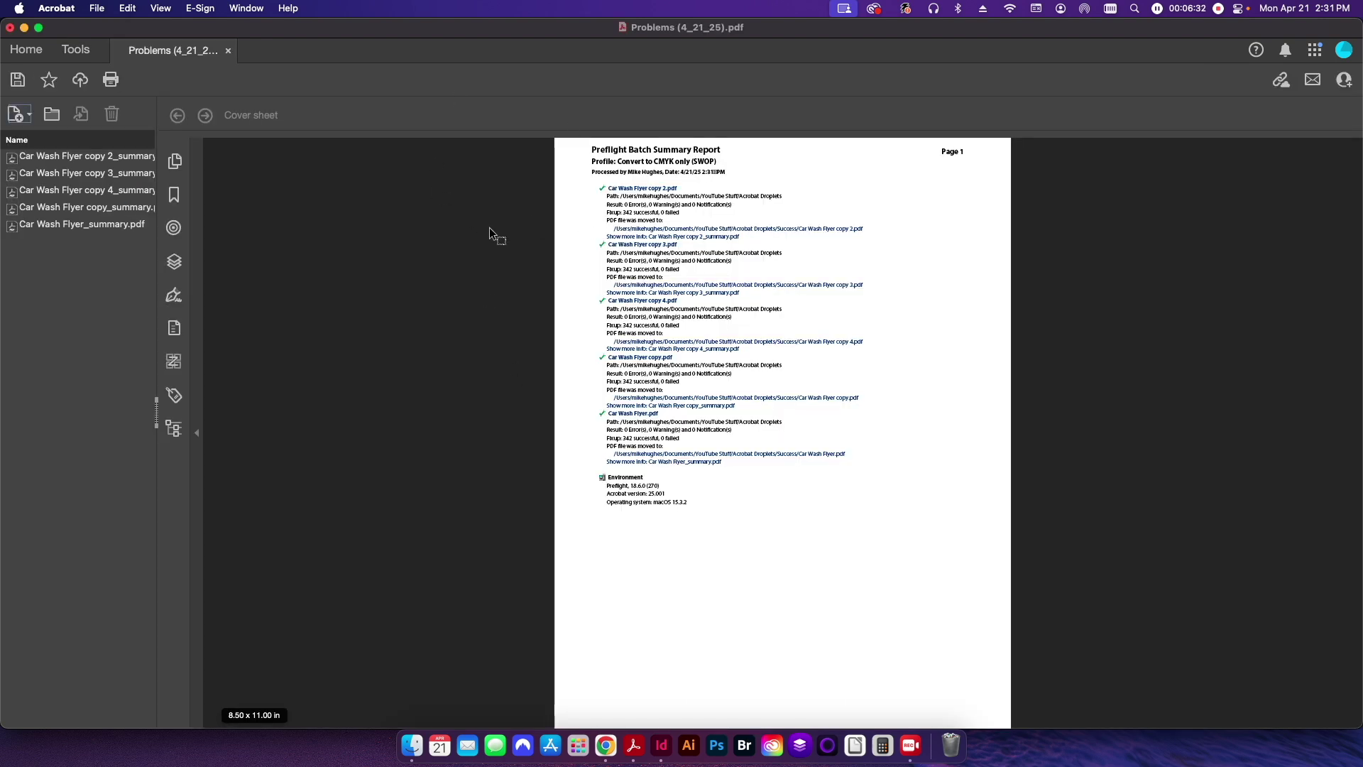
- Fit the report to width and check the 342 successful fixups, then close it without saving
key("super+2")
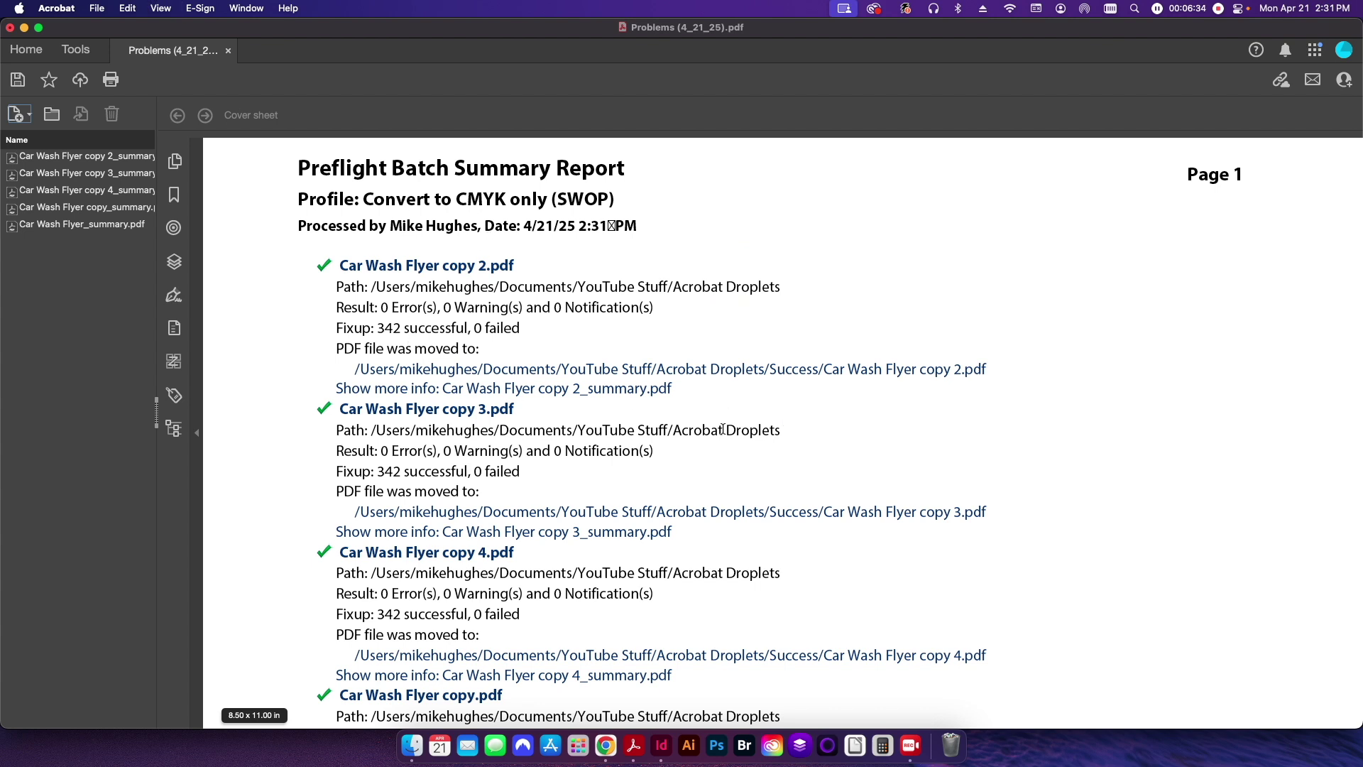
left_click_drag(378, 327, 482, 328)
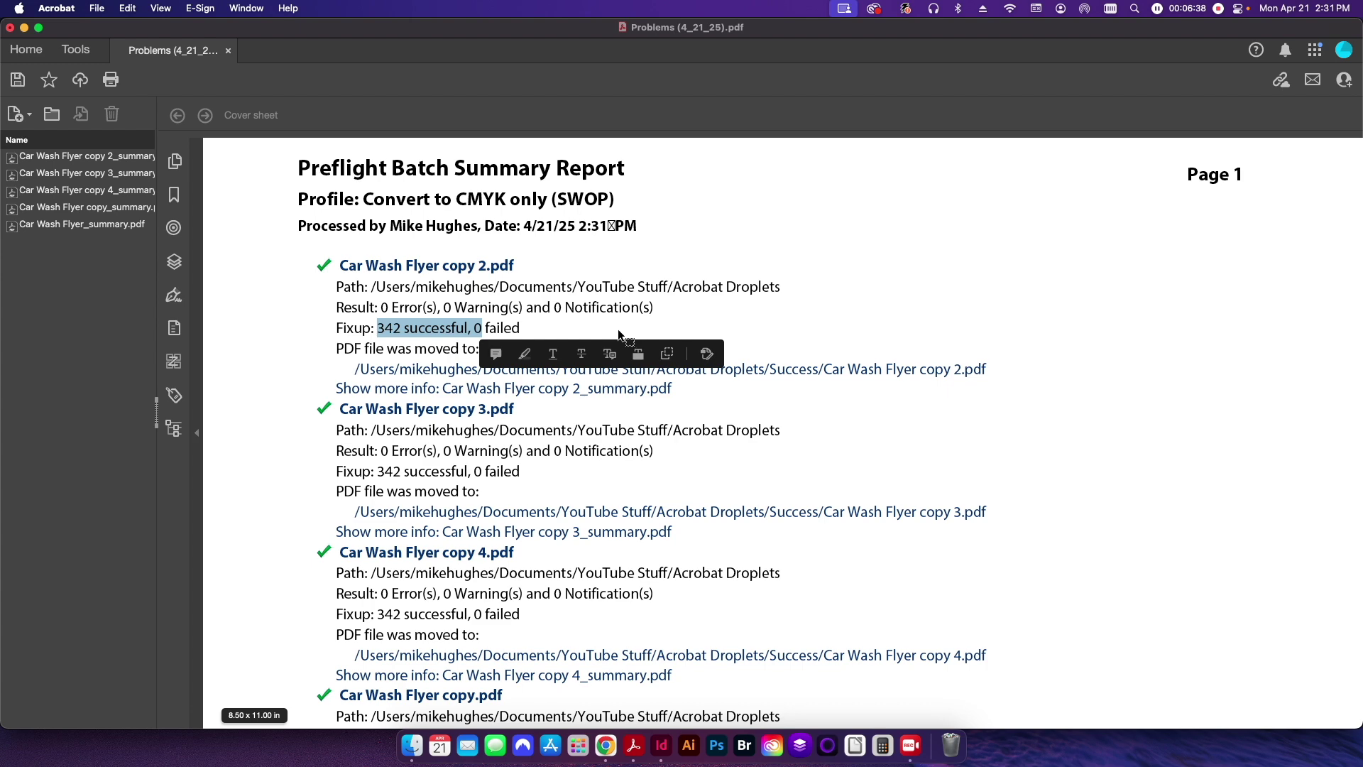
left_click(583, 325)
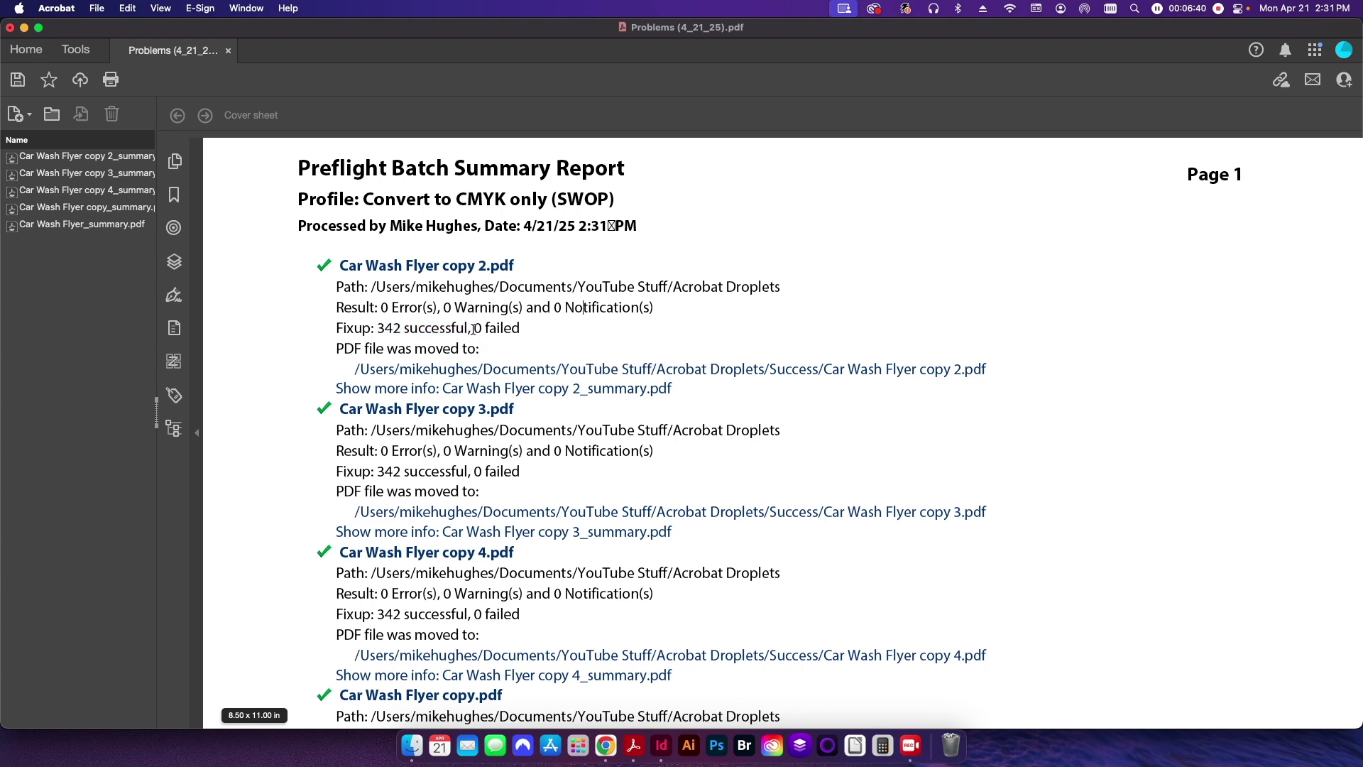
scroll(508, 478, "down", 10)
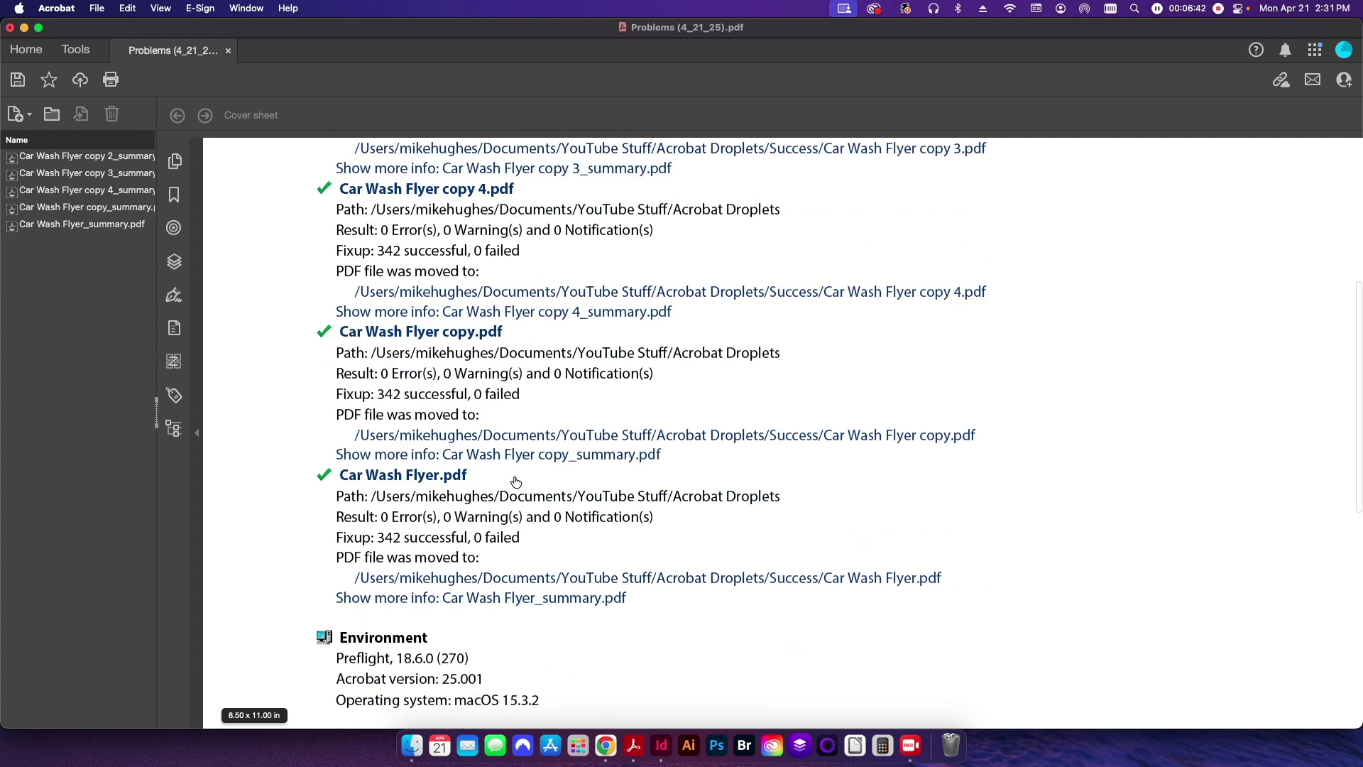
scroll(490, 425, "up", 10)
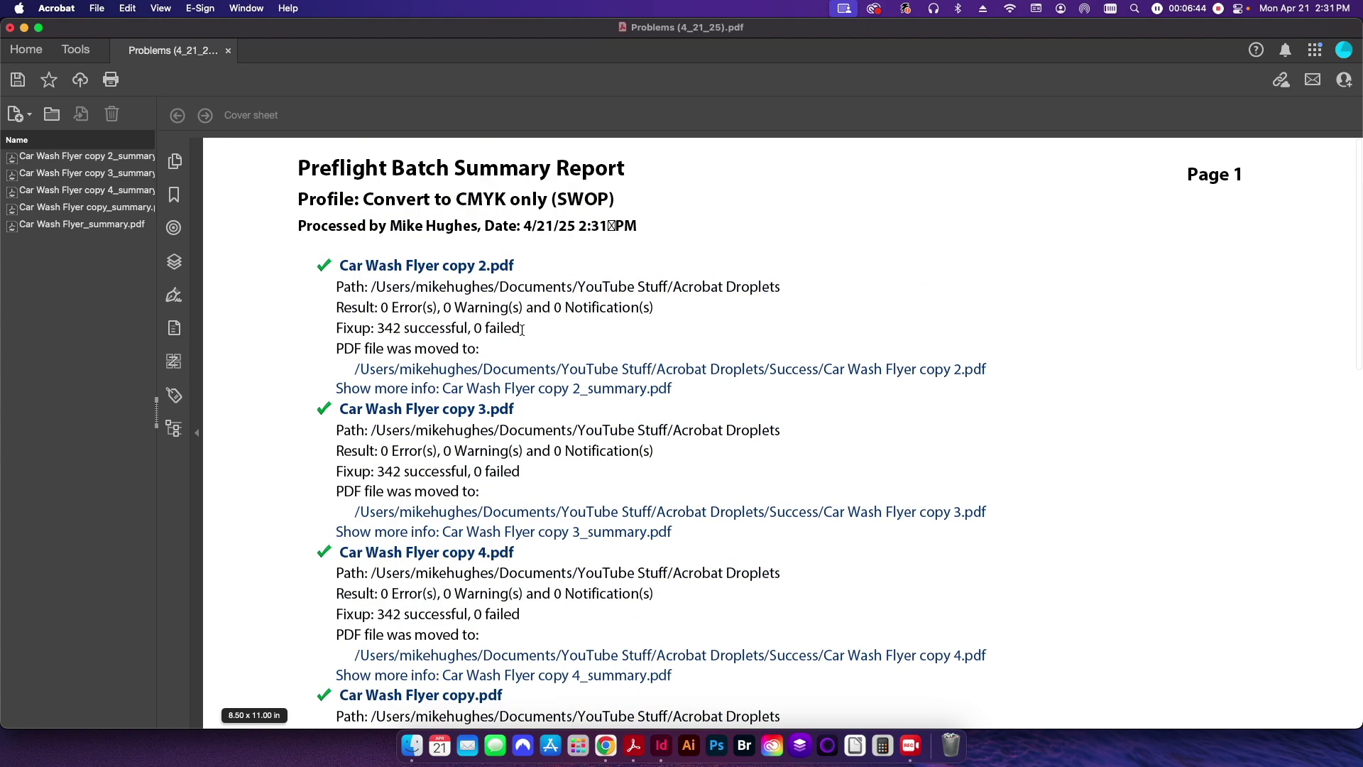
left_click(228, 50)
left_click(657, 318)
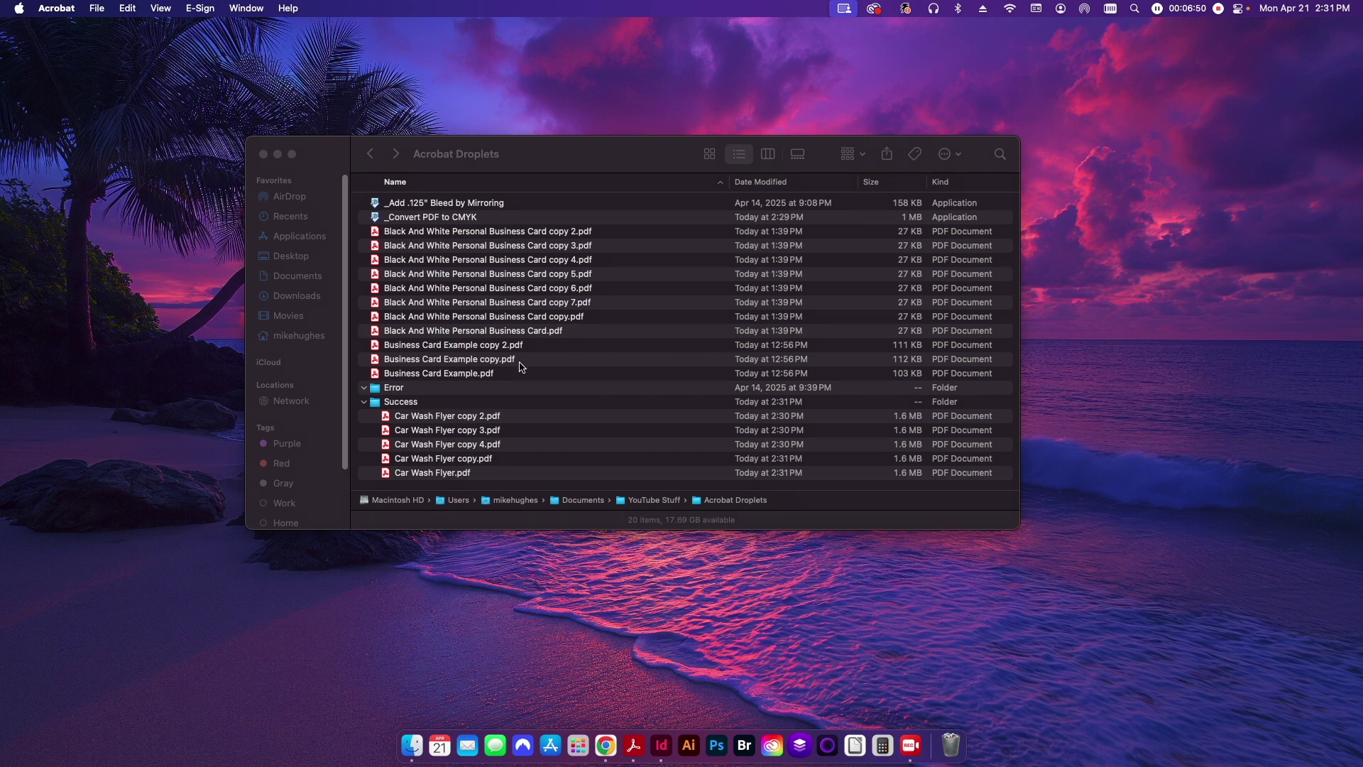
- Open Car Wash Flyer copy 4.pdf from the Success folder
left_click(418, 487)
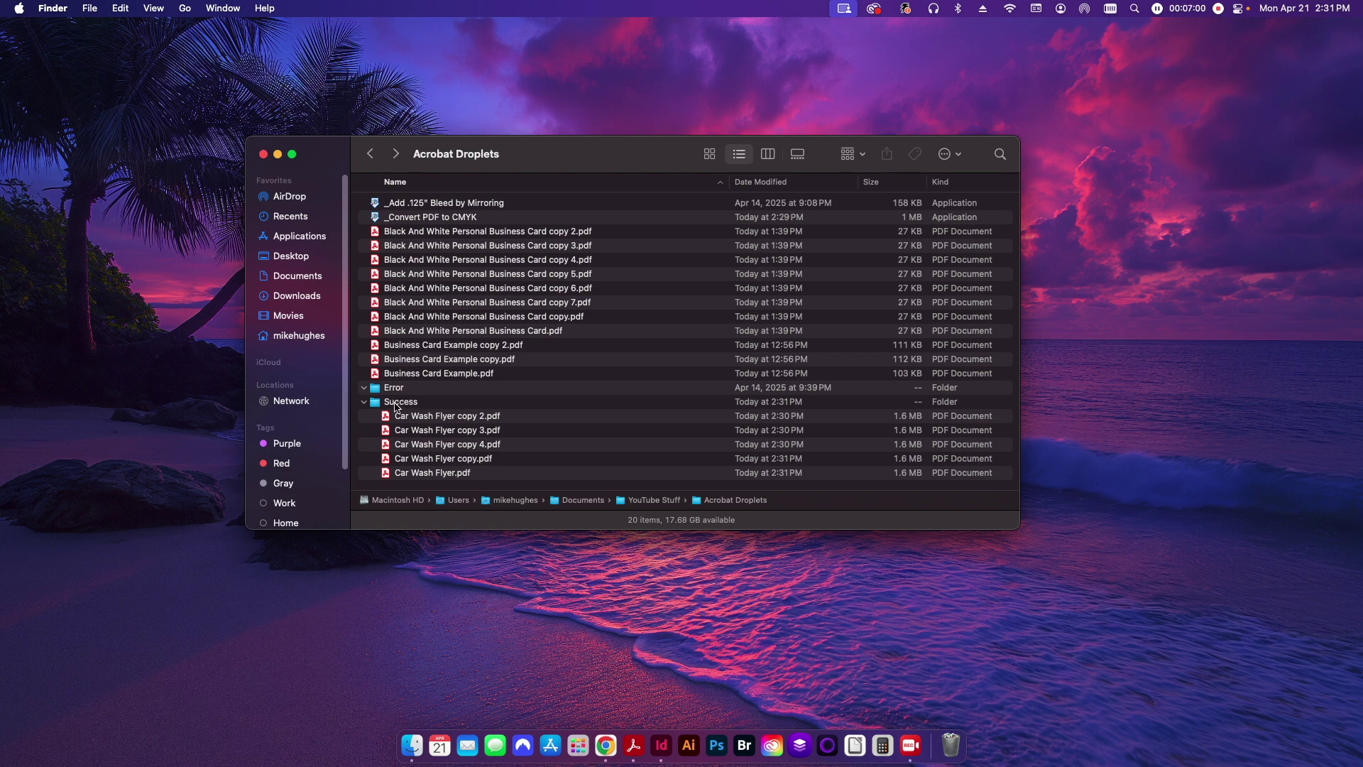
double_click(493, 444)
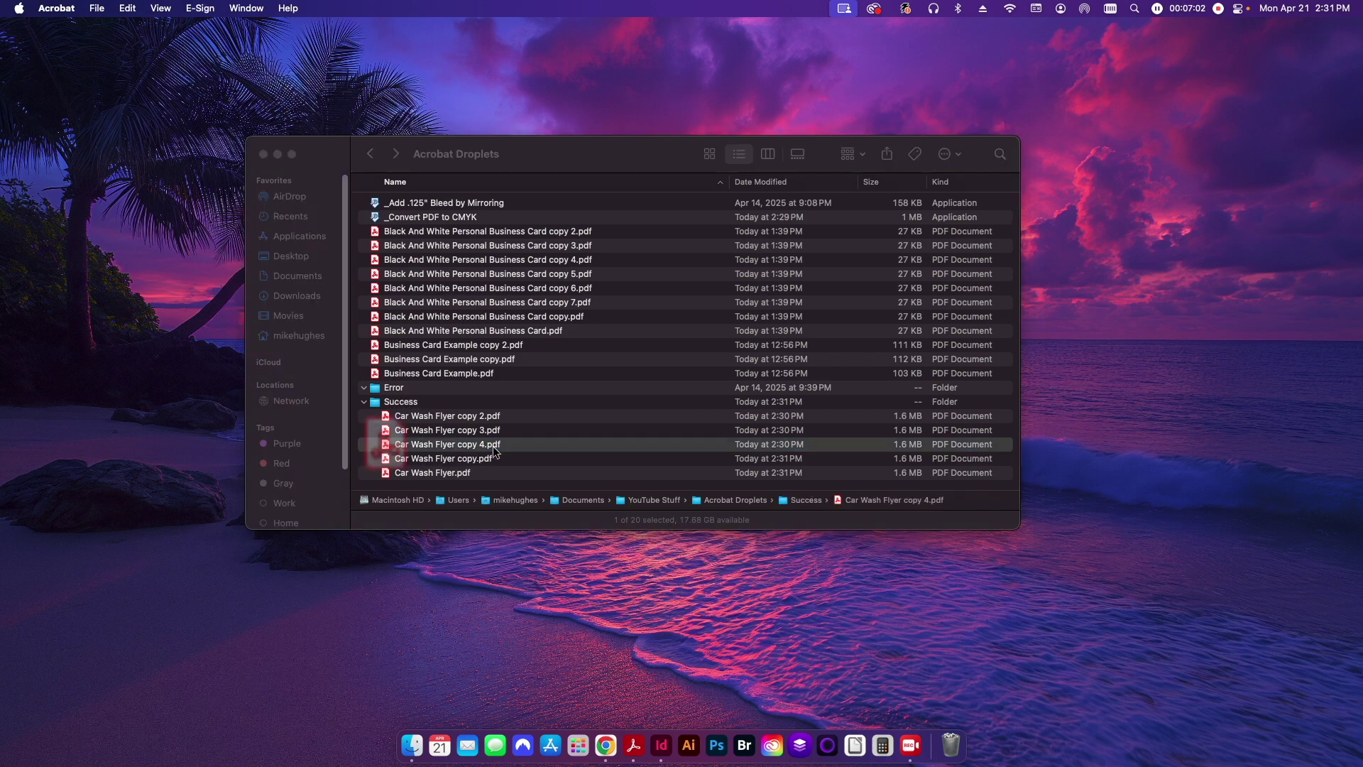
- In Output Preview Separations, show RGB then CMYK to confirm CMYK-only content, then close the flyer
left_click(952, 79)
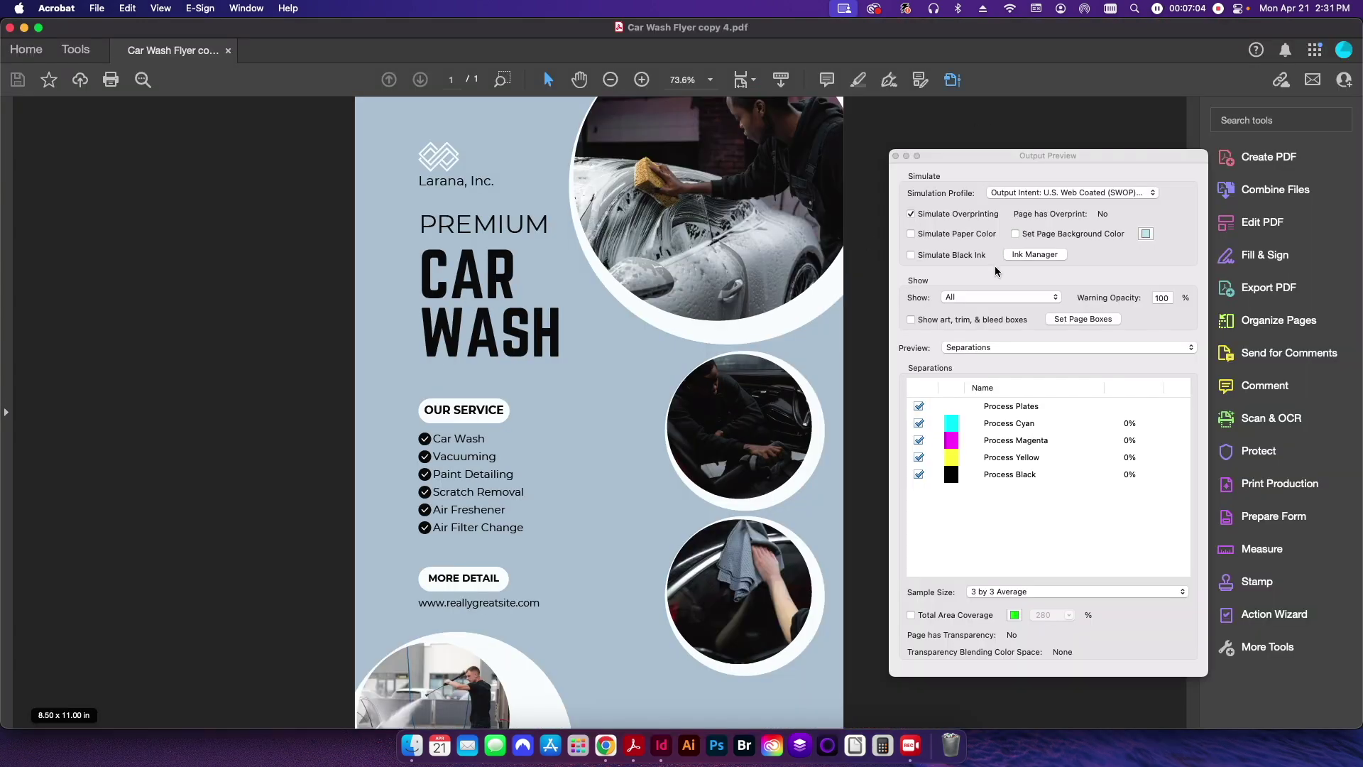
left_click(982, 348)
left_click(971, 321)
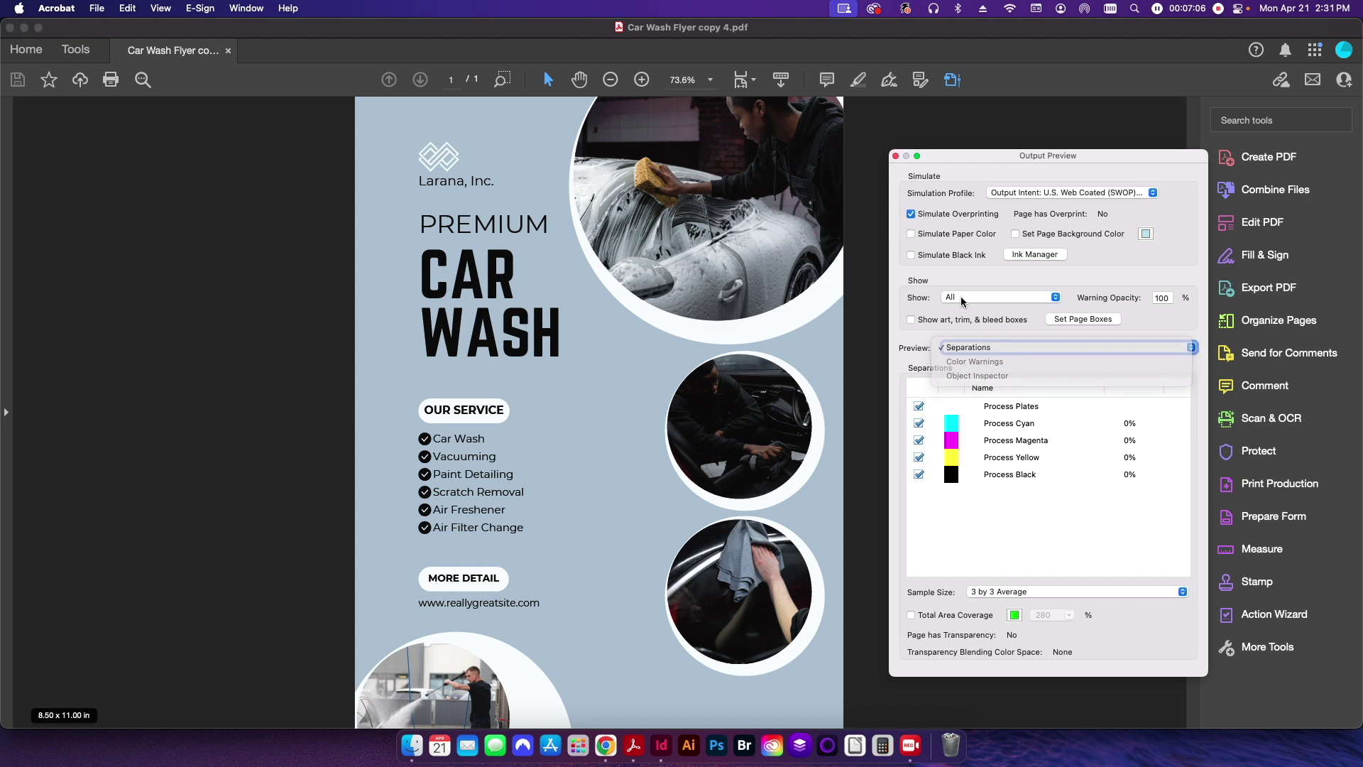
left_click(965, 300)
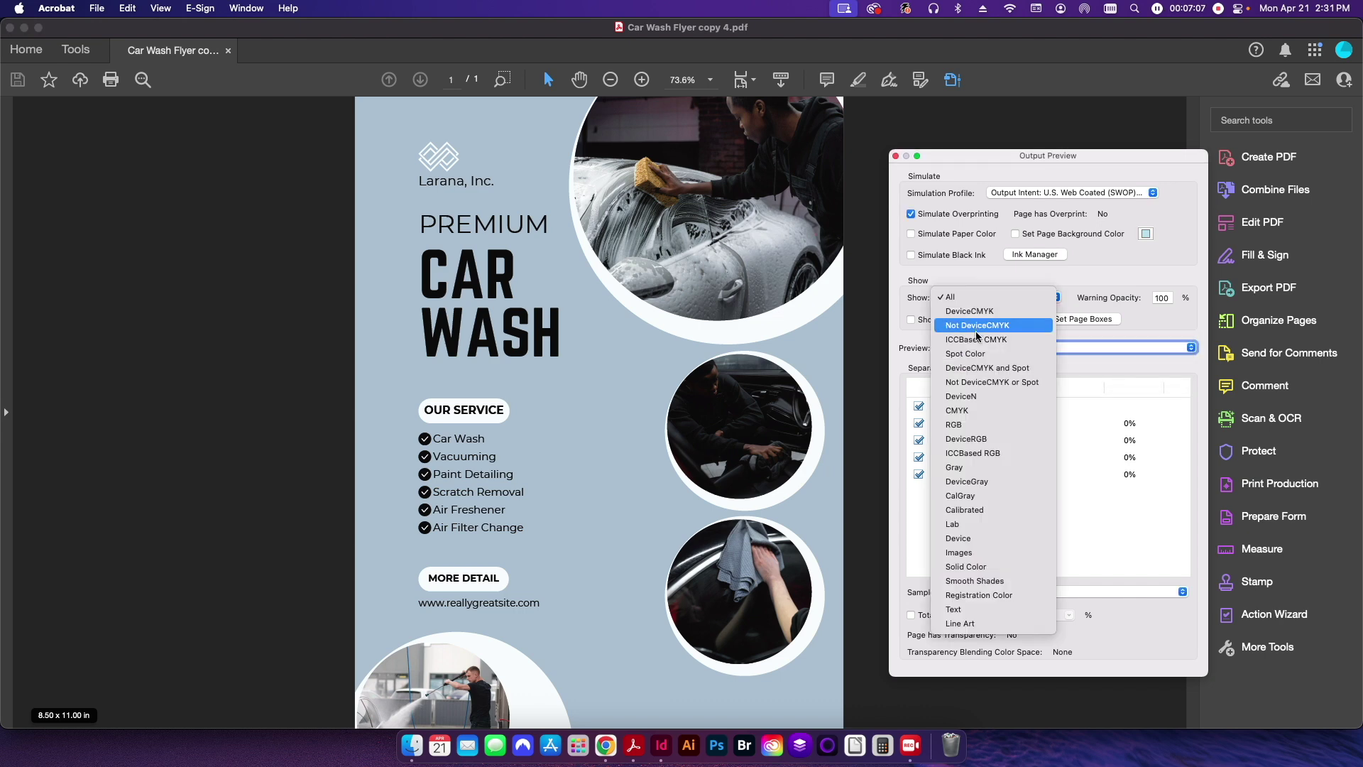
left_click(979, 424)
left_click(1003, 297)
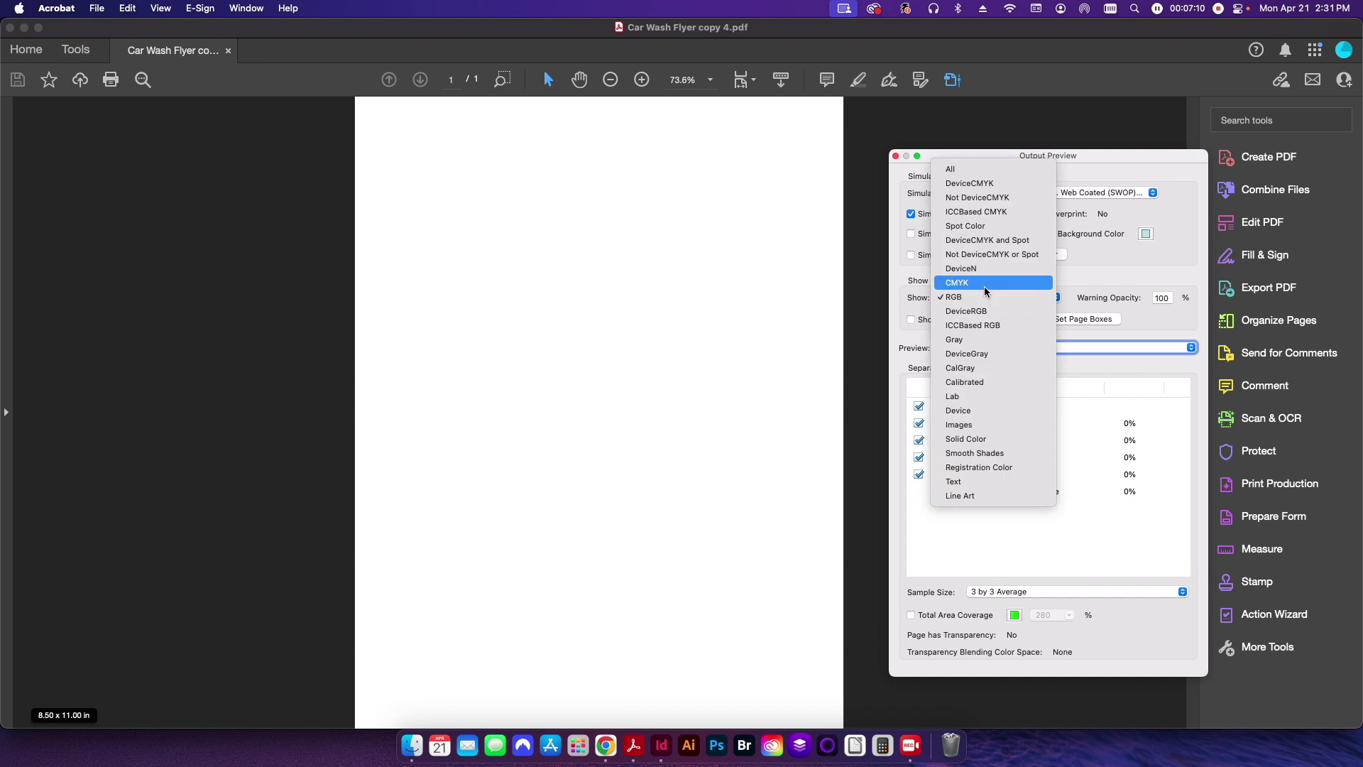
left_click(985, 286)
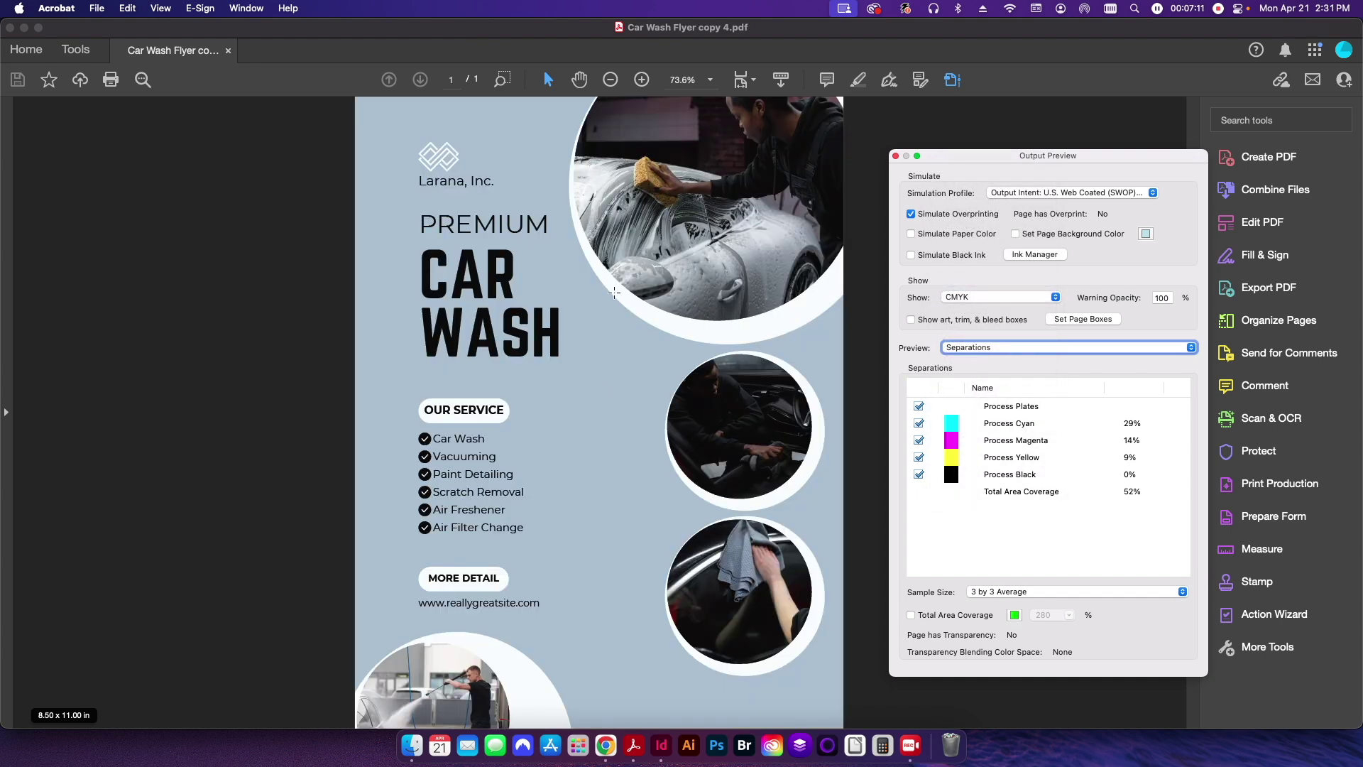
left_click(895, 156)
key("super+w")
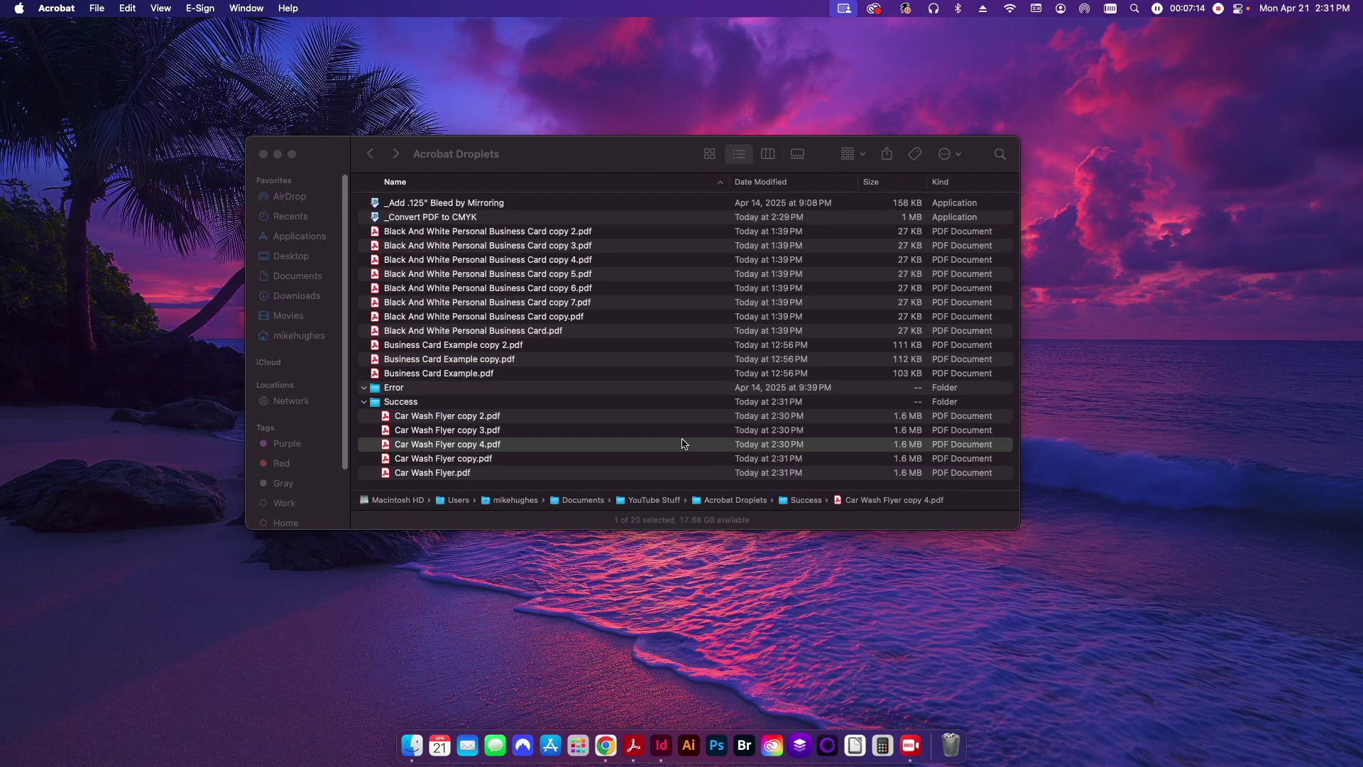
left_click(474, 487)
left_click(473, 487)
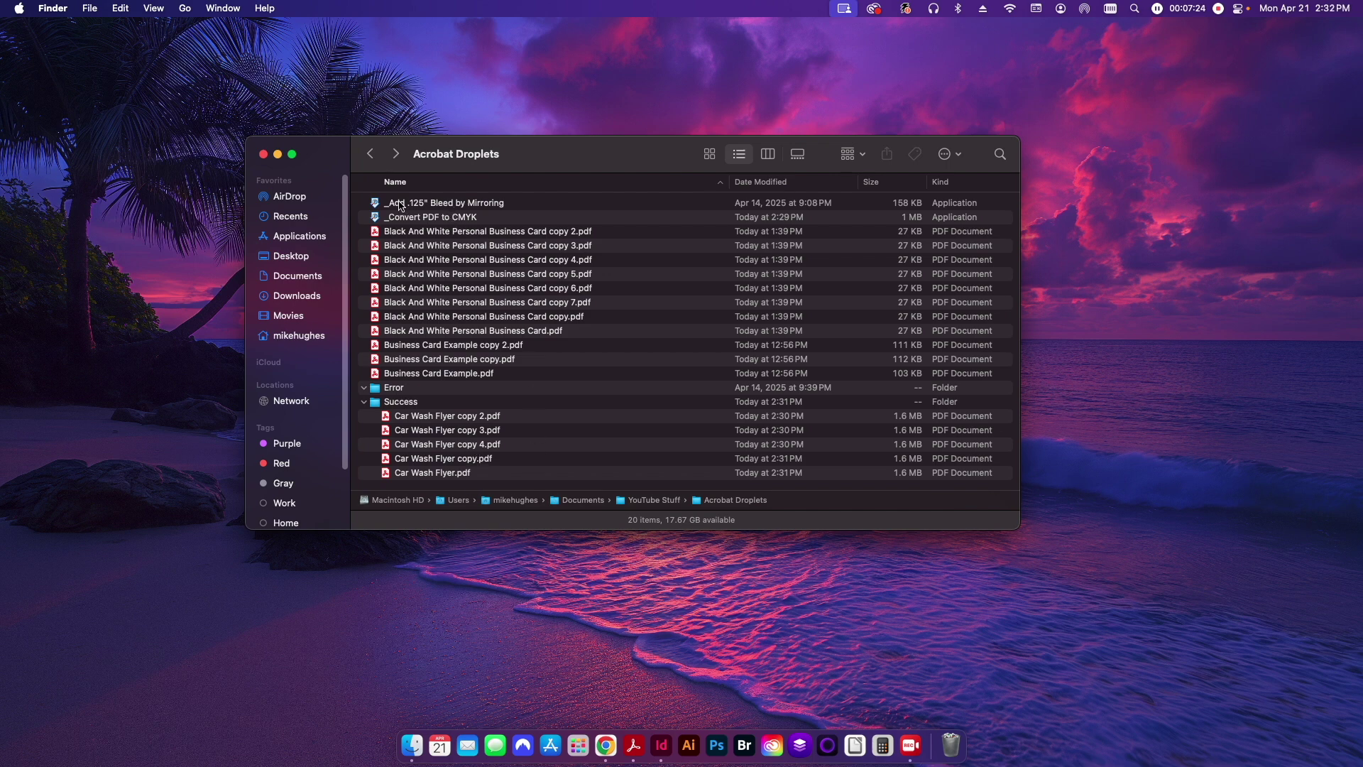
left_click(425, 206)
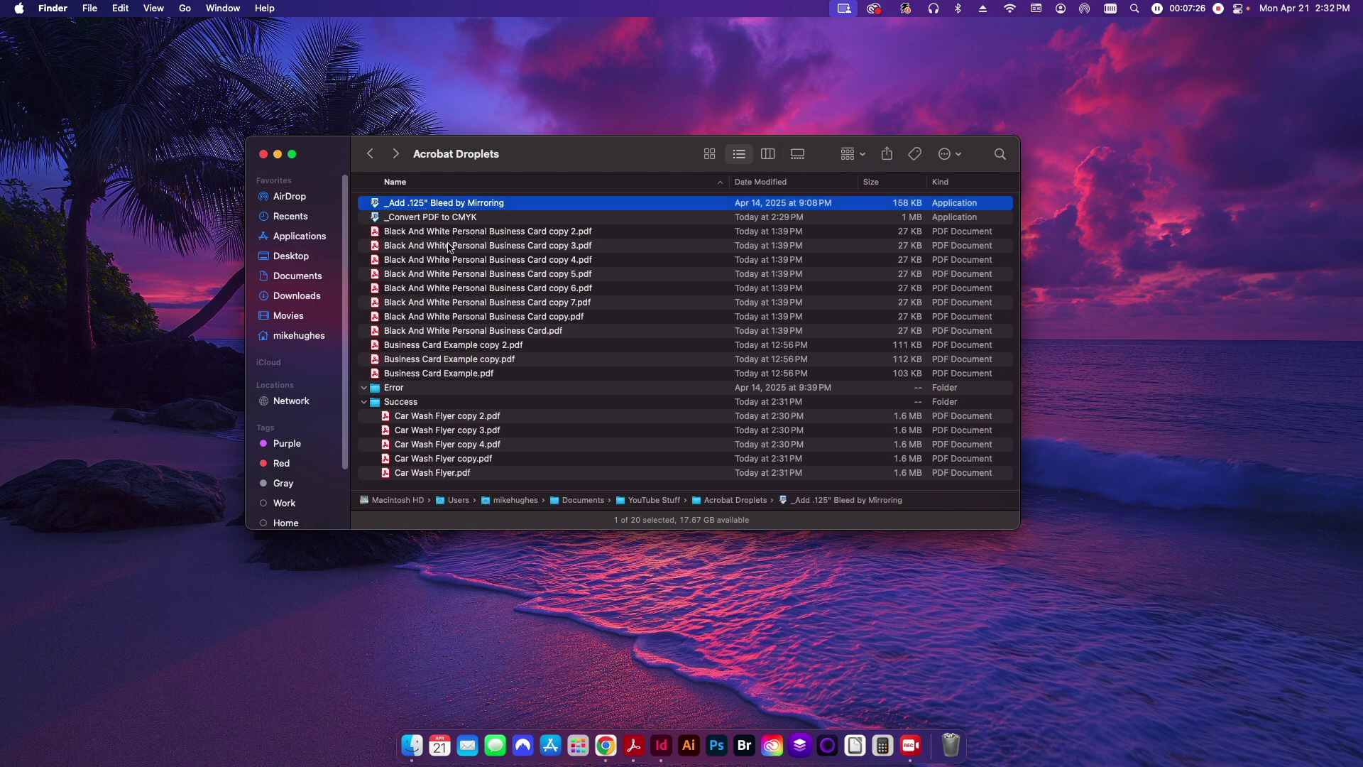
double_click(454, 332)
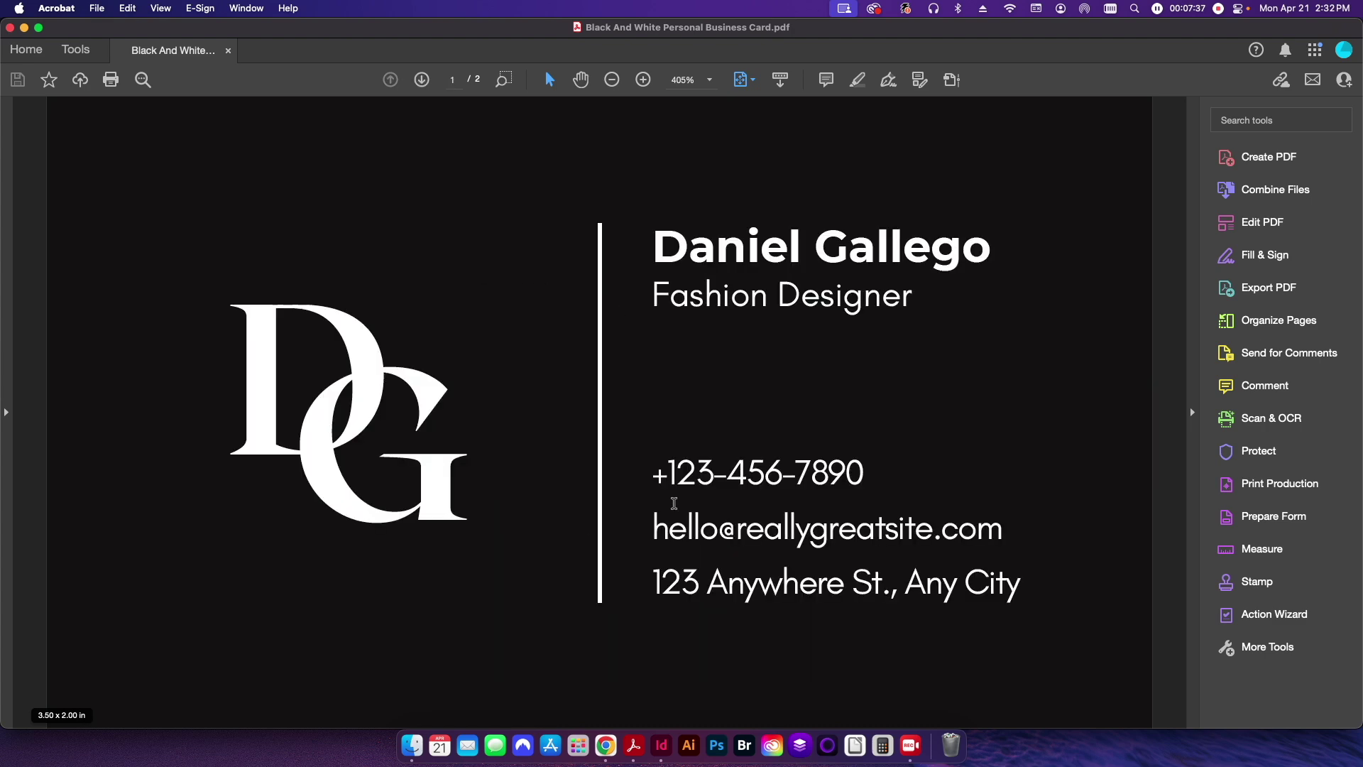
key("super+w")
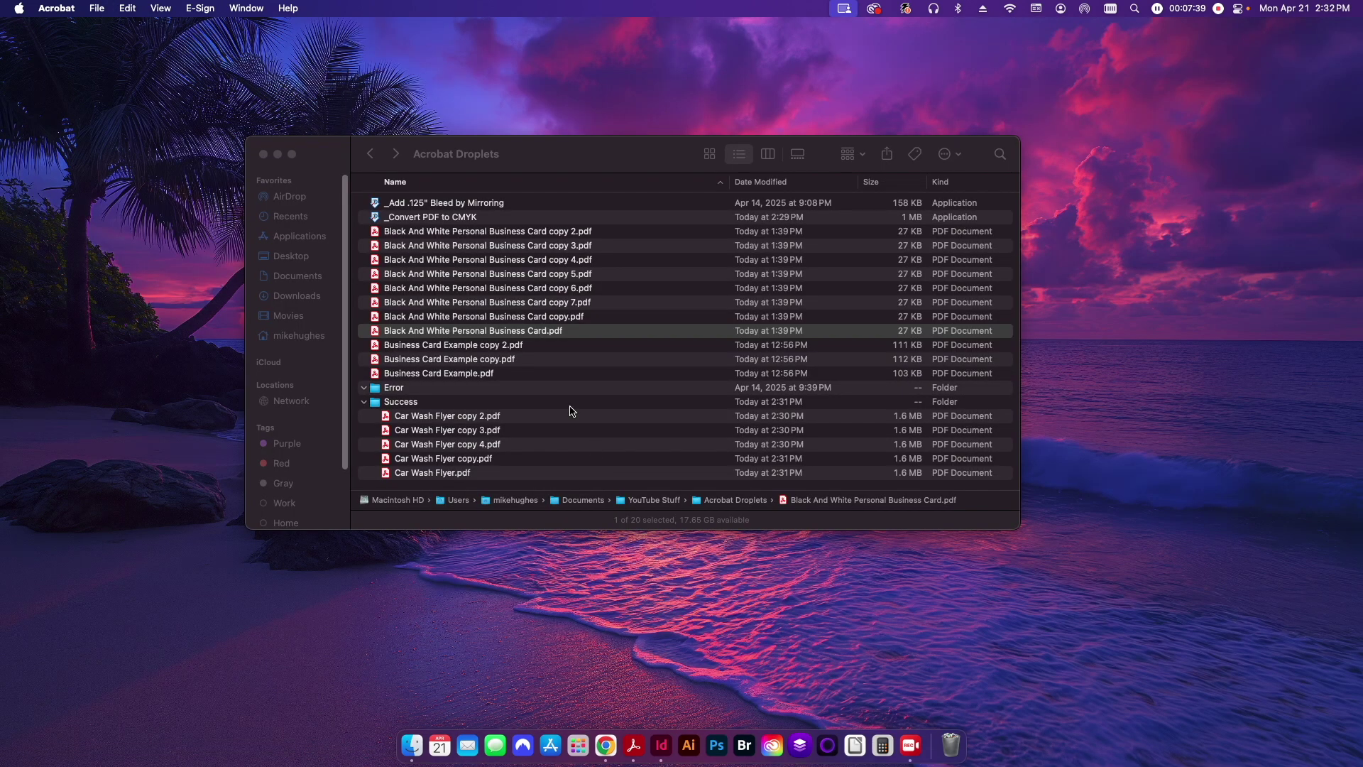
- Drop the eight Black And White business card PDFs onto the bleed droplet, then close its summary report
left_click(537, 501)
left_click(555, 231, "shift")
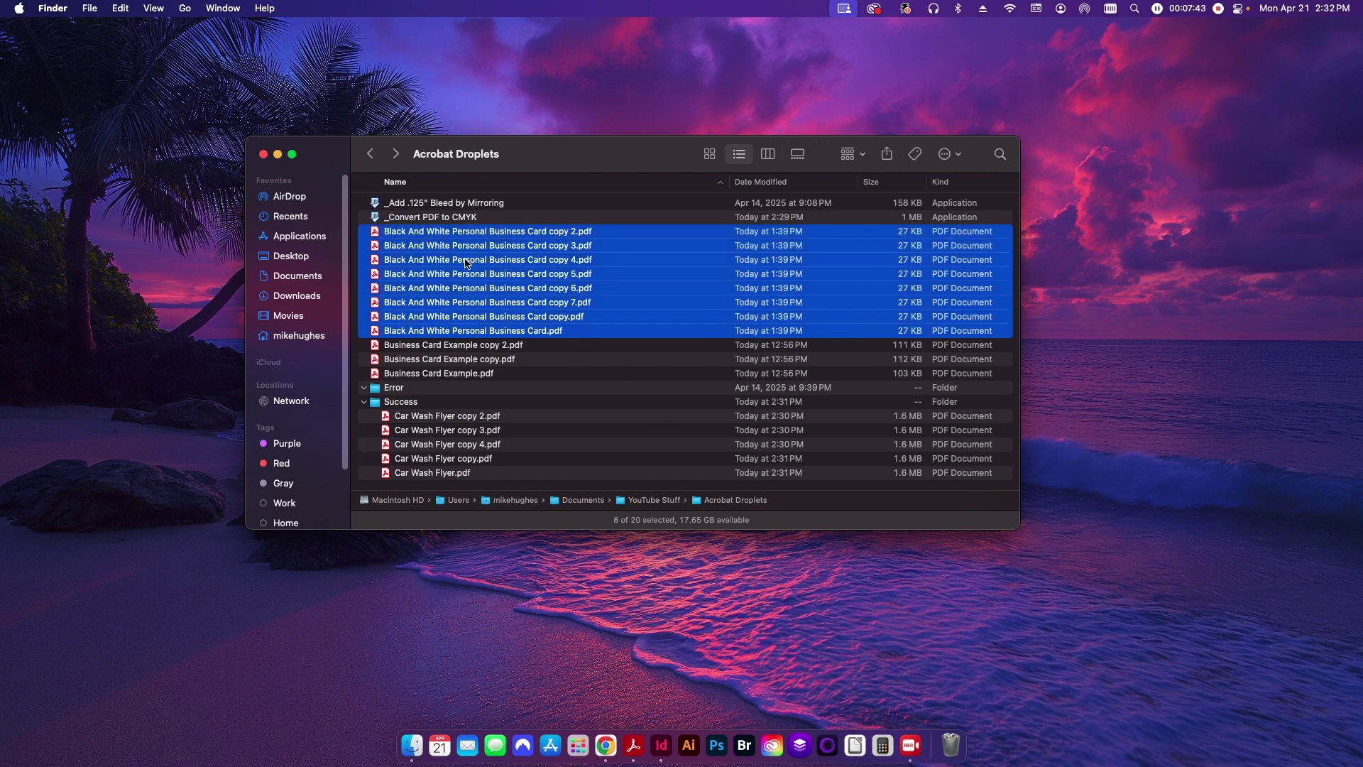
left_click_drag(460, 239, 433, 217)
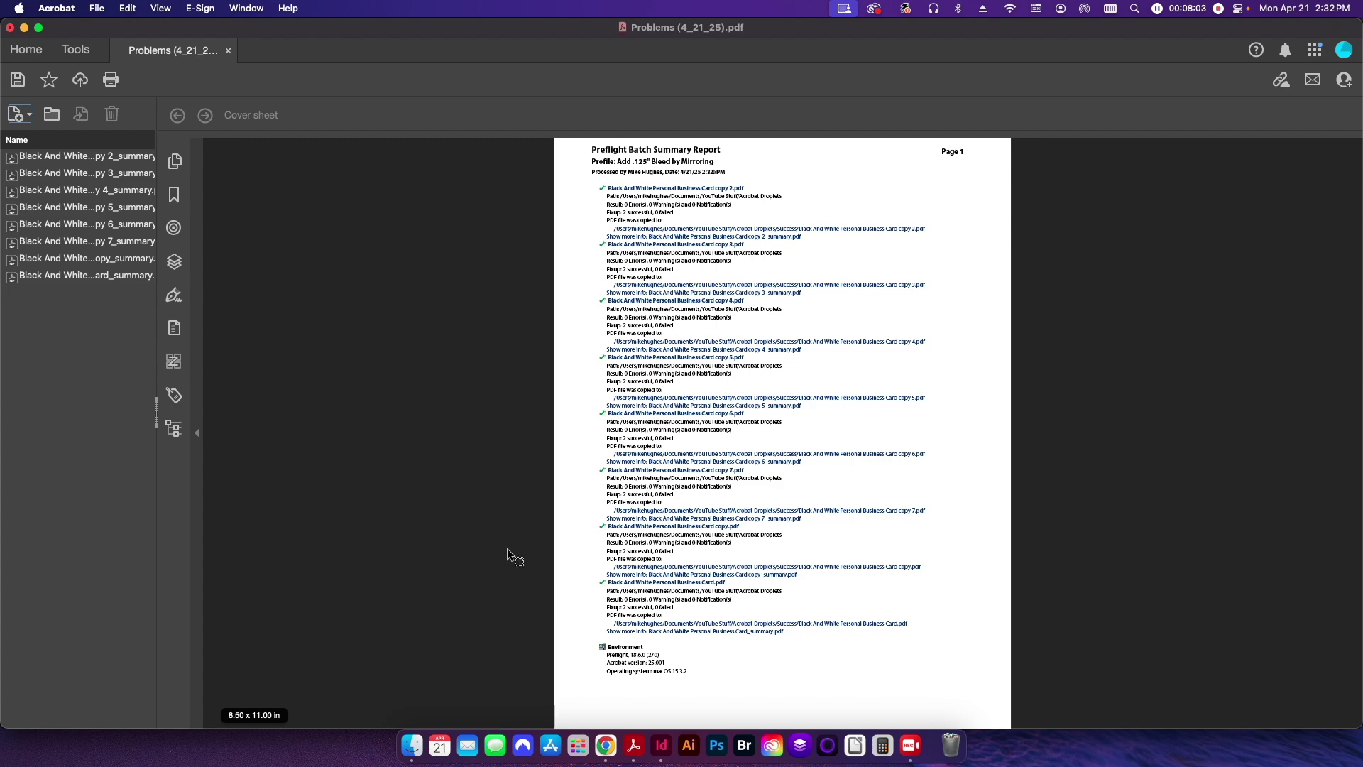
key("super+w")
- Discard the report without saving and open the bled business card copy 2 from Success
left_click(647, 323)
key("super+q")
left_click(534, 422)
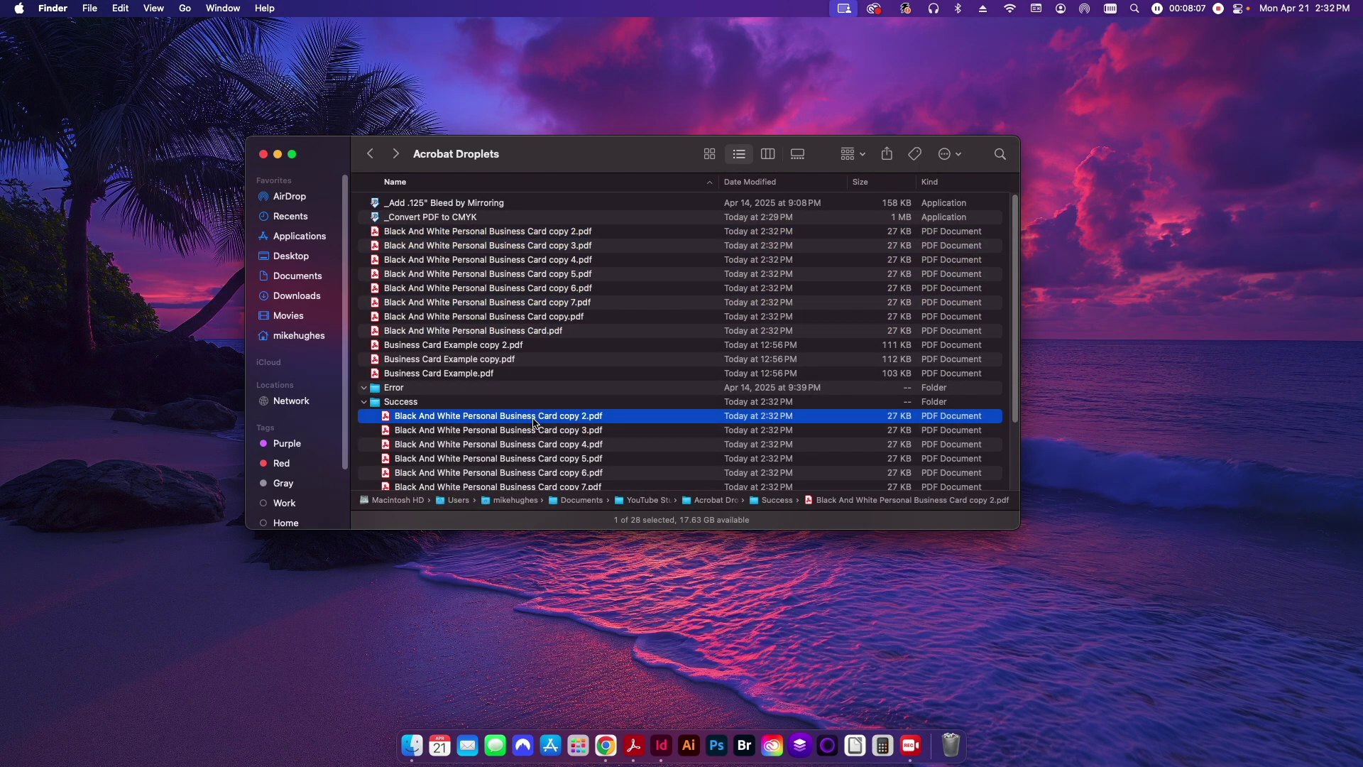
double_click(534, 422)
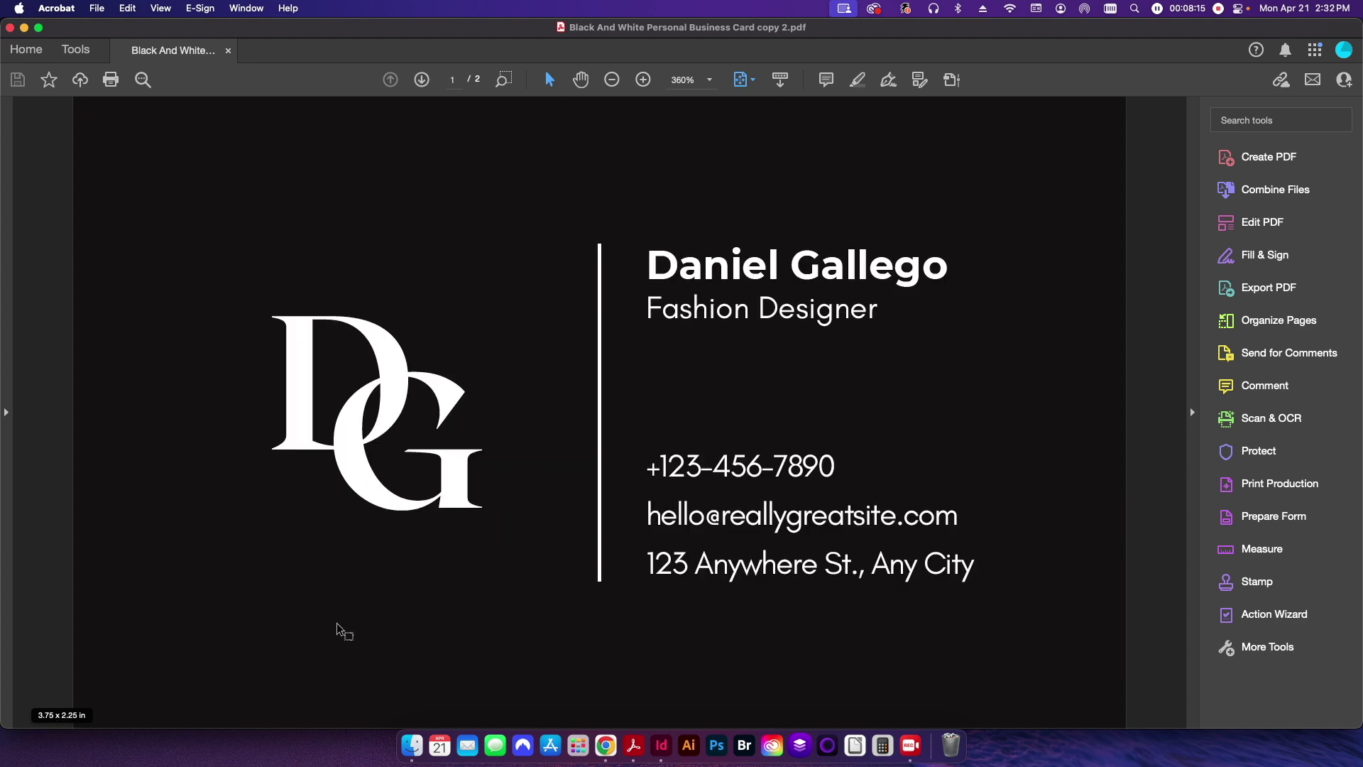
- Close copy 2 and open the original Black And White Personal Business Card.pdf
key("super+w")
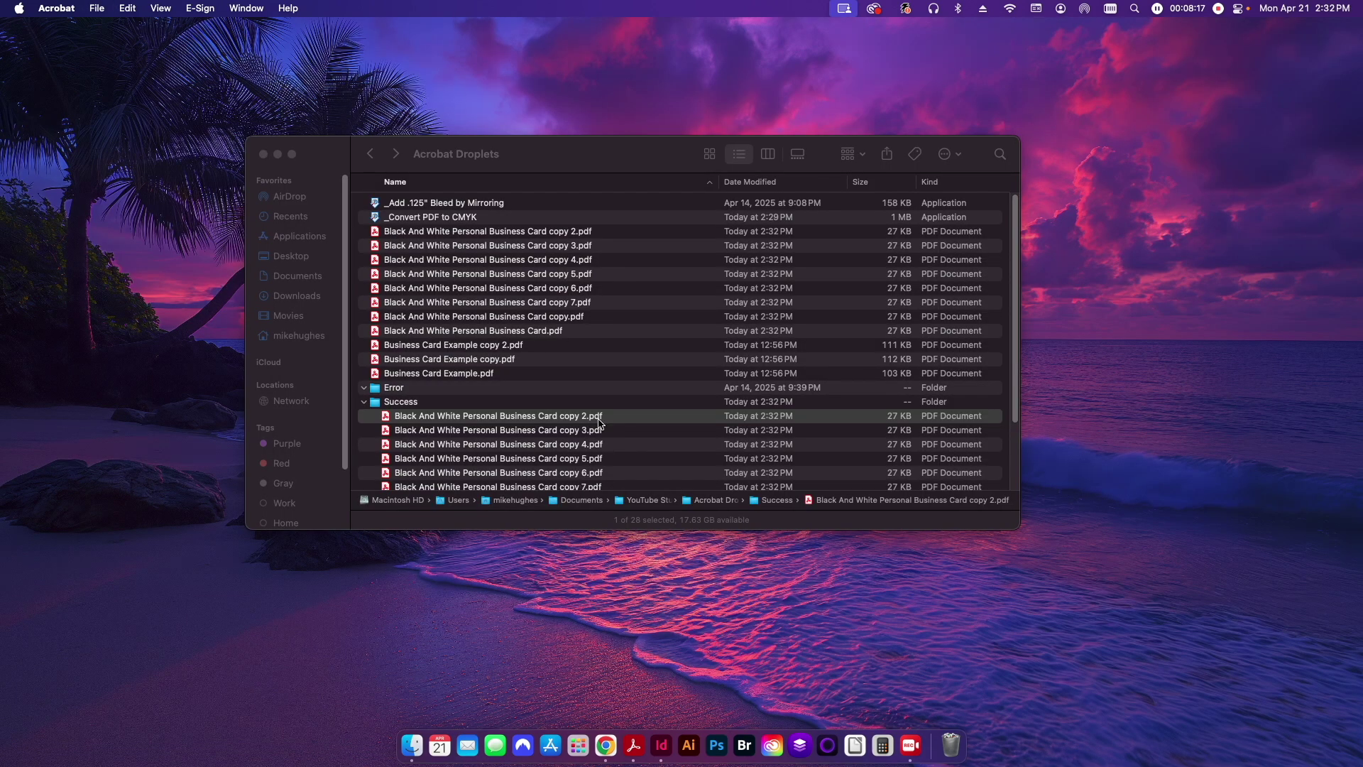
scroll(601, 424, "down", 3)
double_click(561, 404)
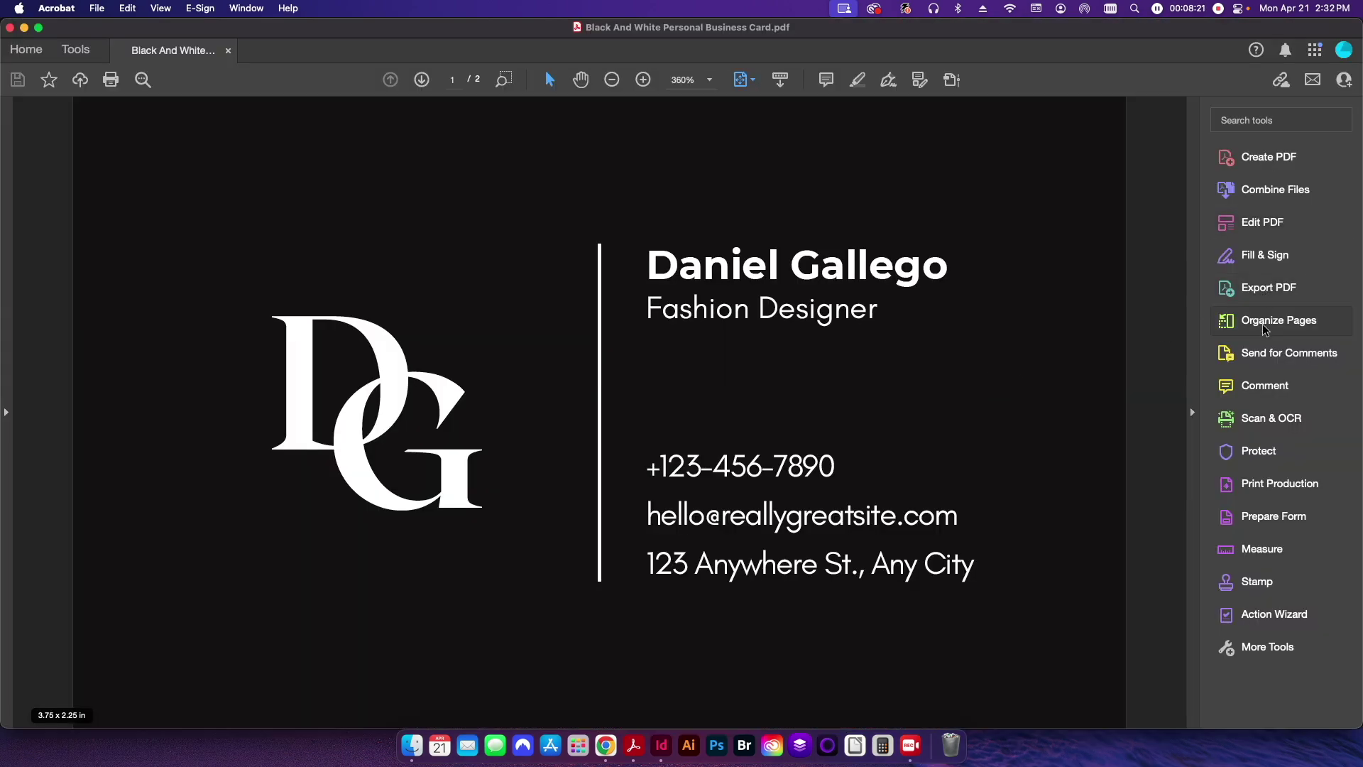
- Filter Preflight fixups by 'bleed', inspect the upscaling and mirroring bleed fixups, then hide Acrobat
left_click(1271, 485)
left_click(1219, 183)
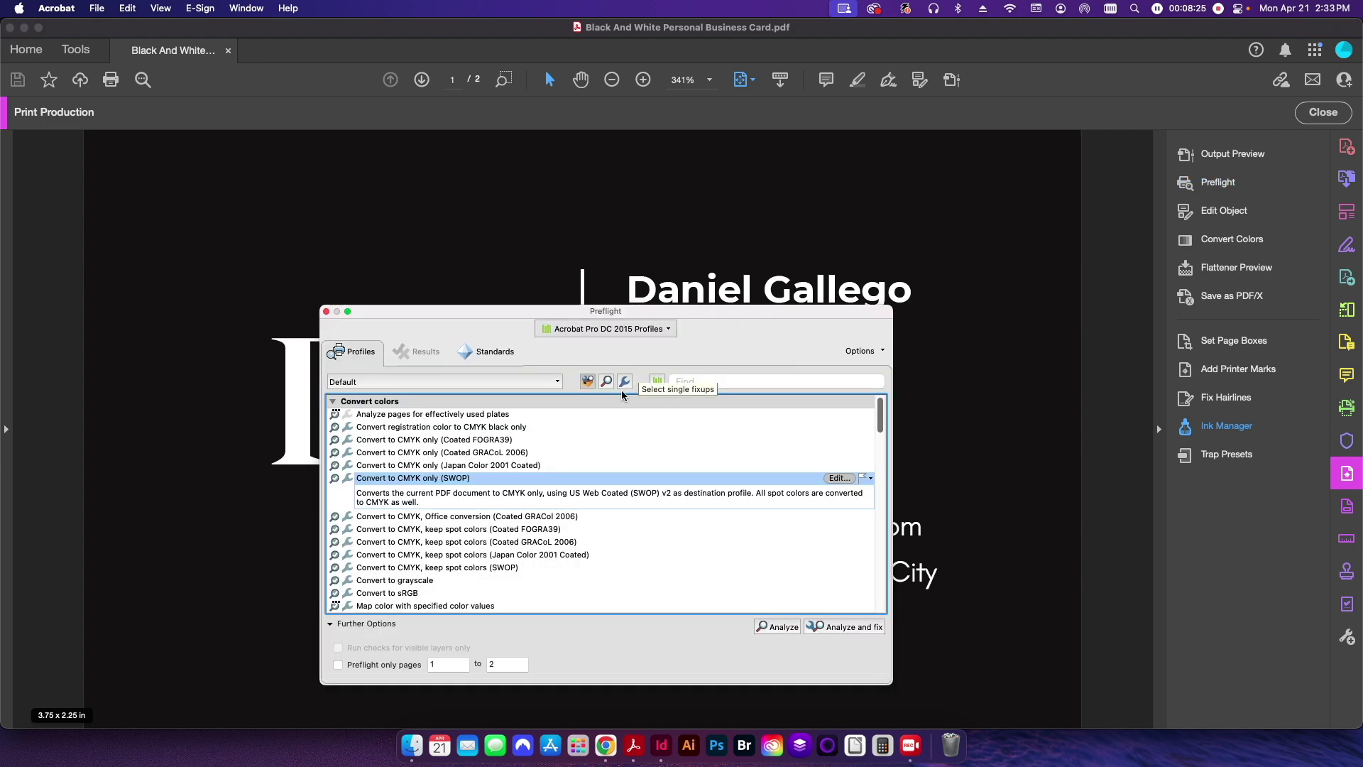
left_click(699, 382)
type("bl")
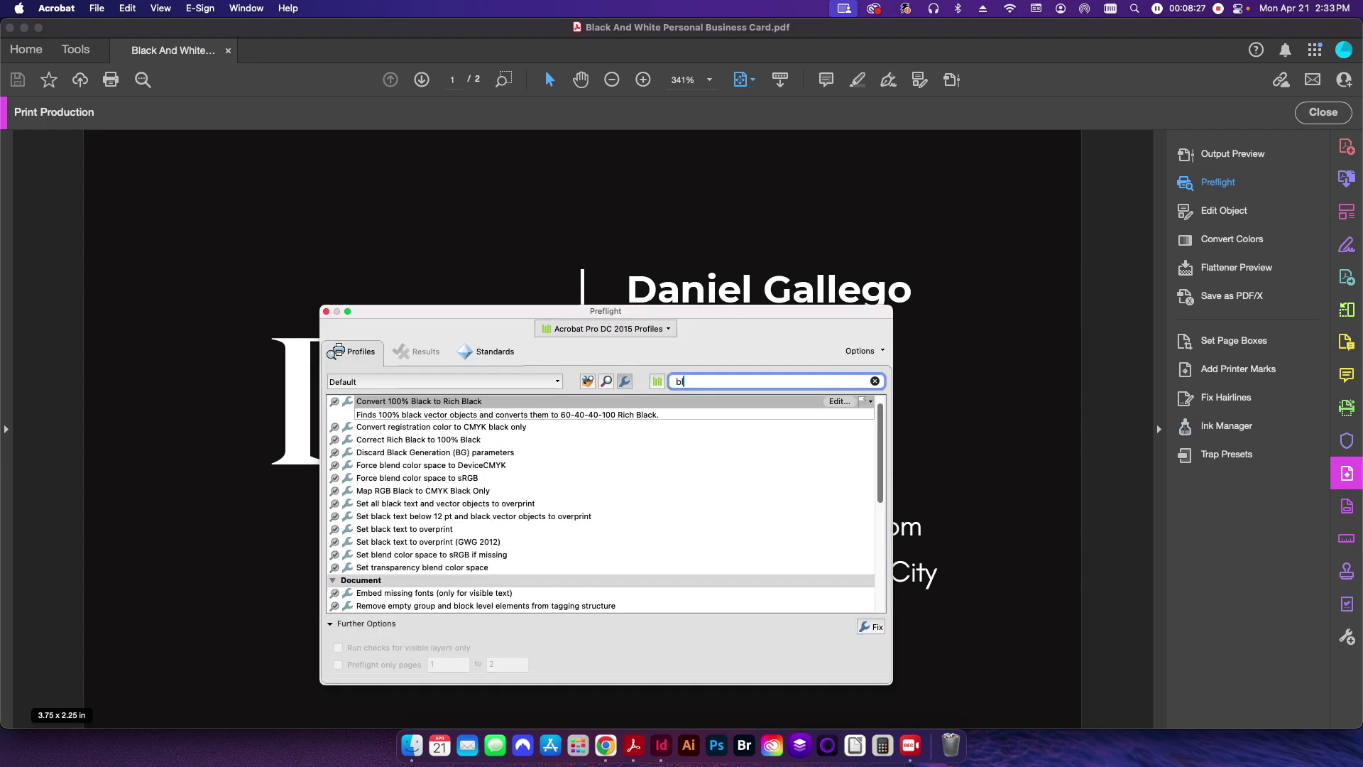
type("eed")
key("super+a")
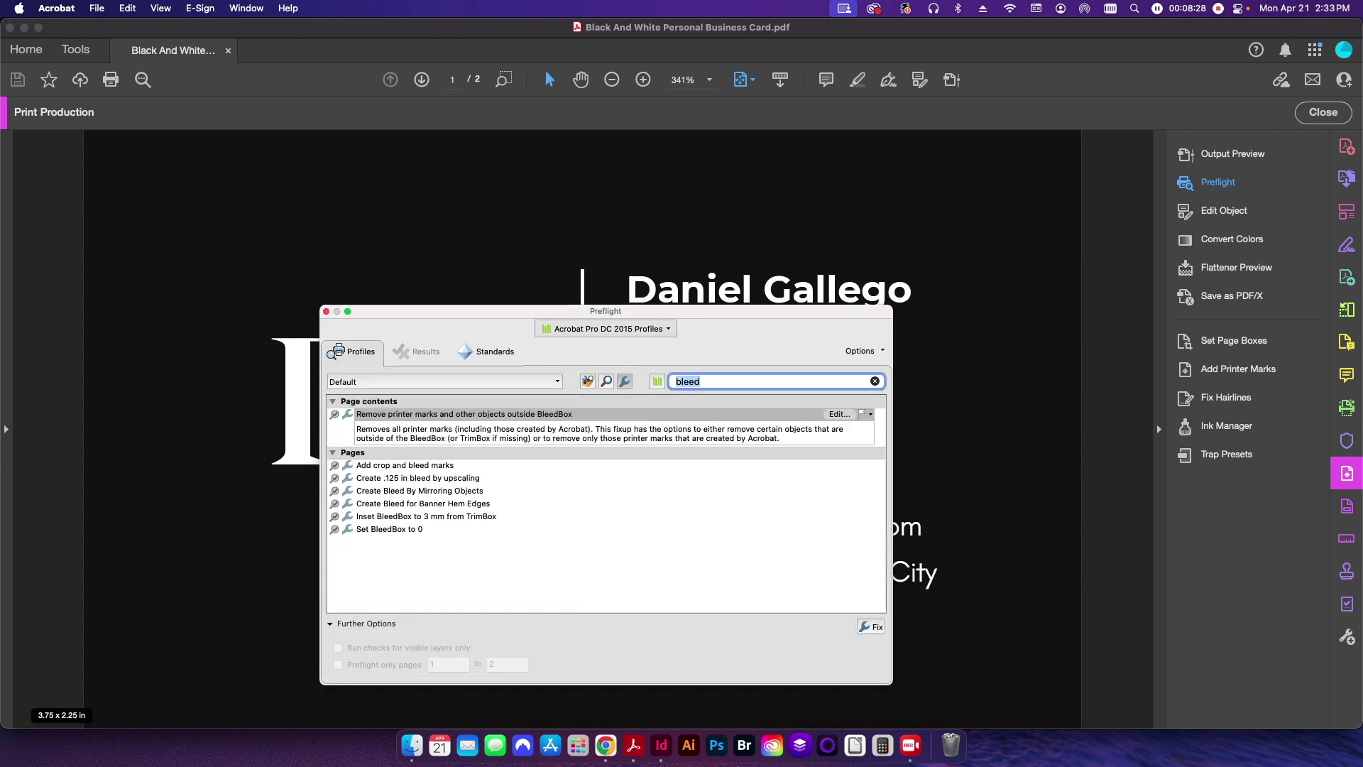
left_click(396, 478)
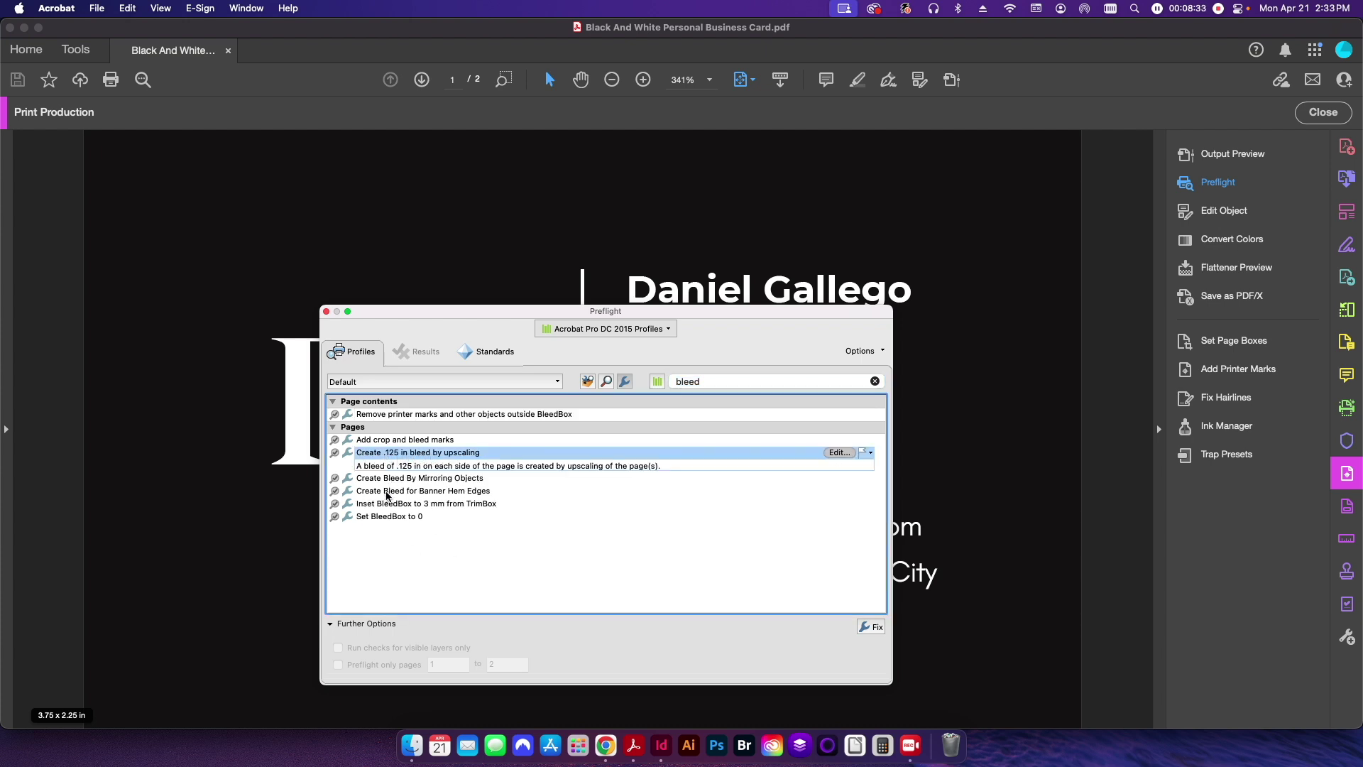
left_click(420, 479)
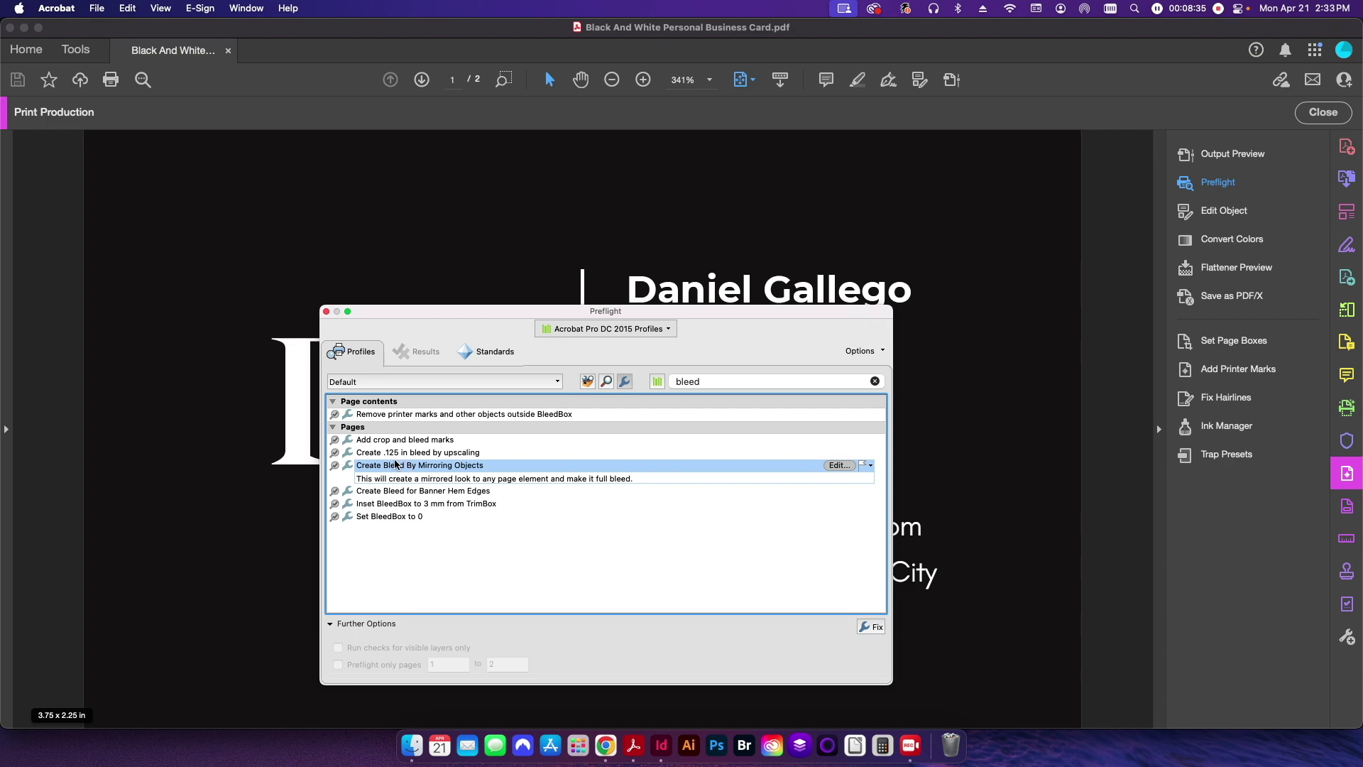
left_click(326, 311)
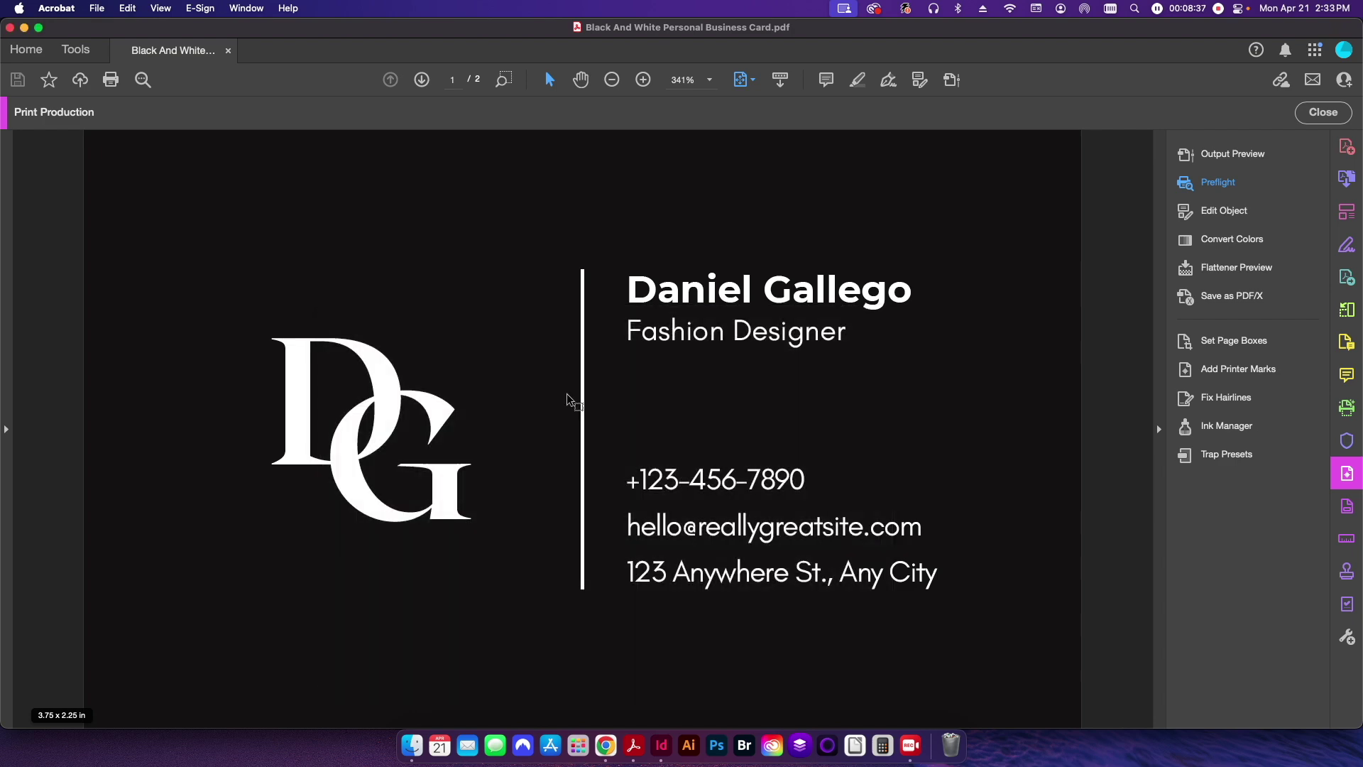
key("super+h")
- In the bleed droplet's settings, keep Add .125" Bleed by Mirroring as the profile, then cancel
scroll(549, 276, "up", 5)
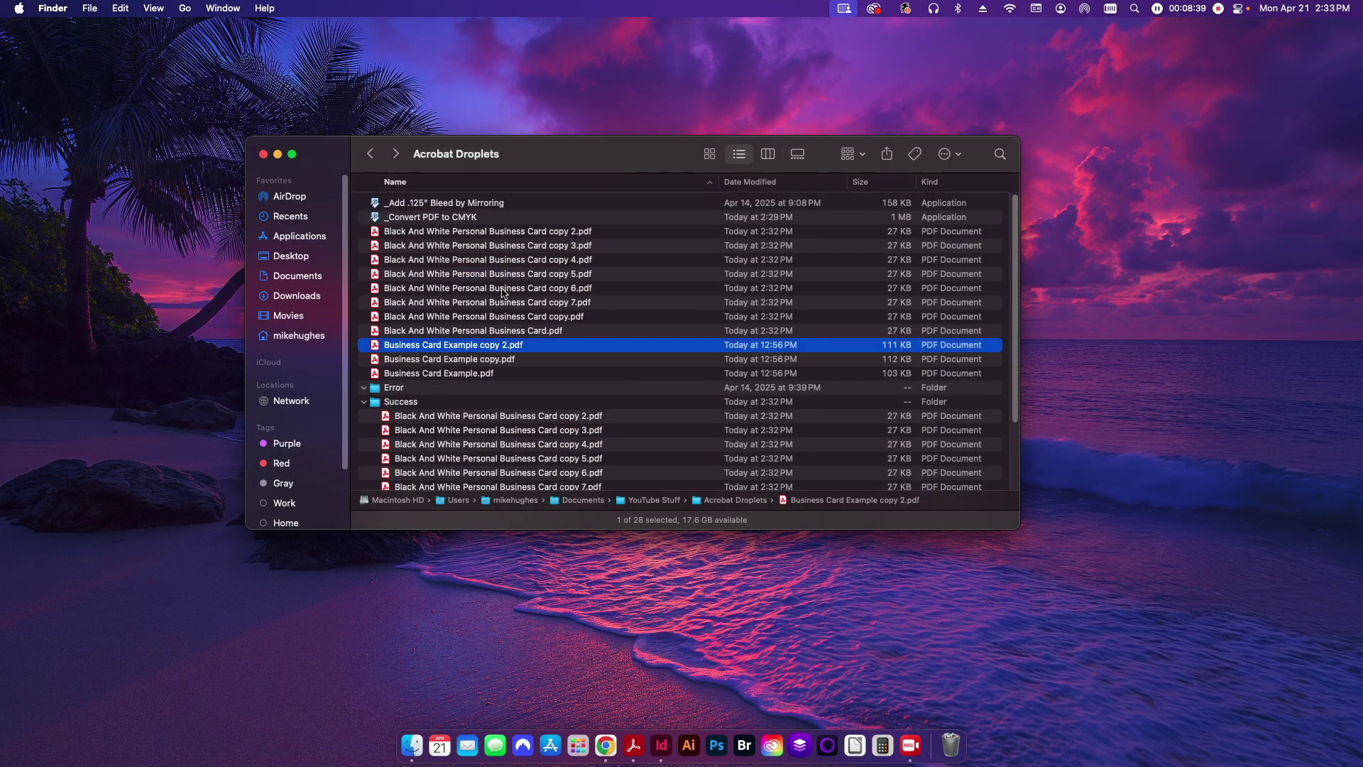
left_click(500, 203)
double_click(499, 203)
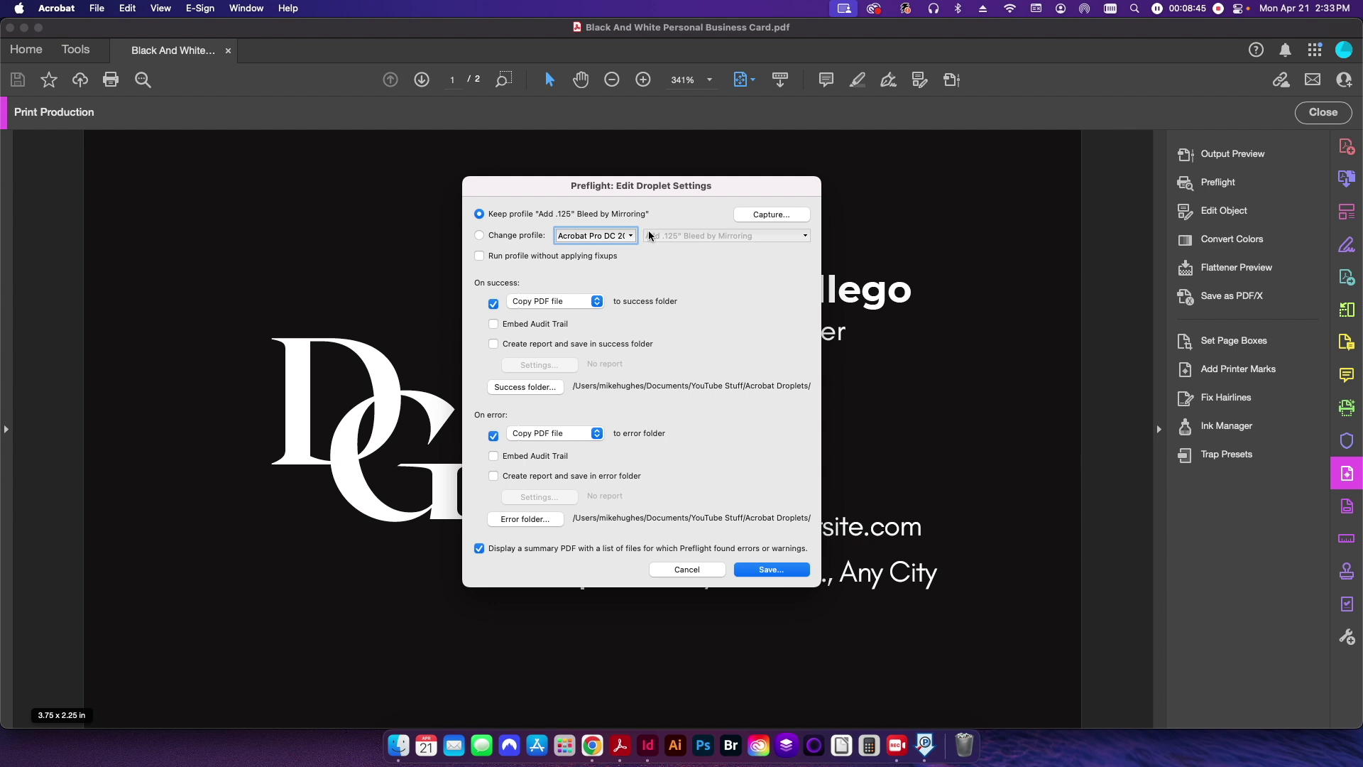
left_click(529, 234)
left_click(695, 239)
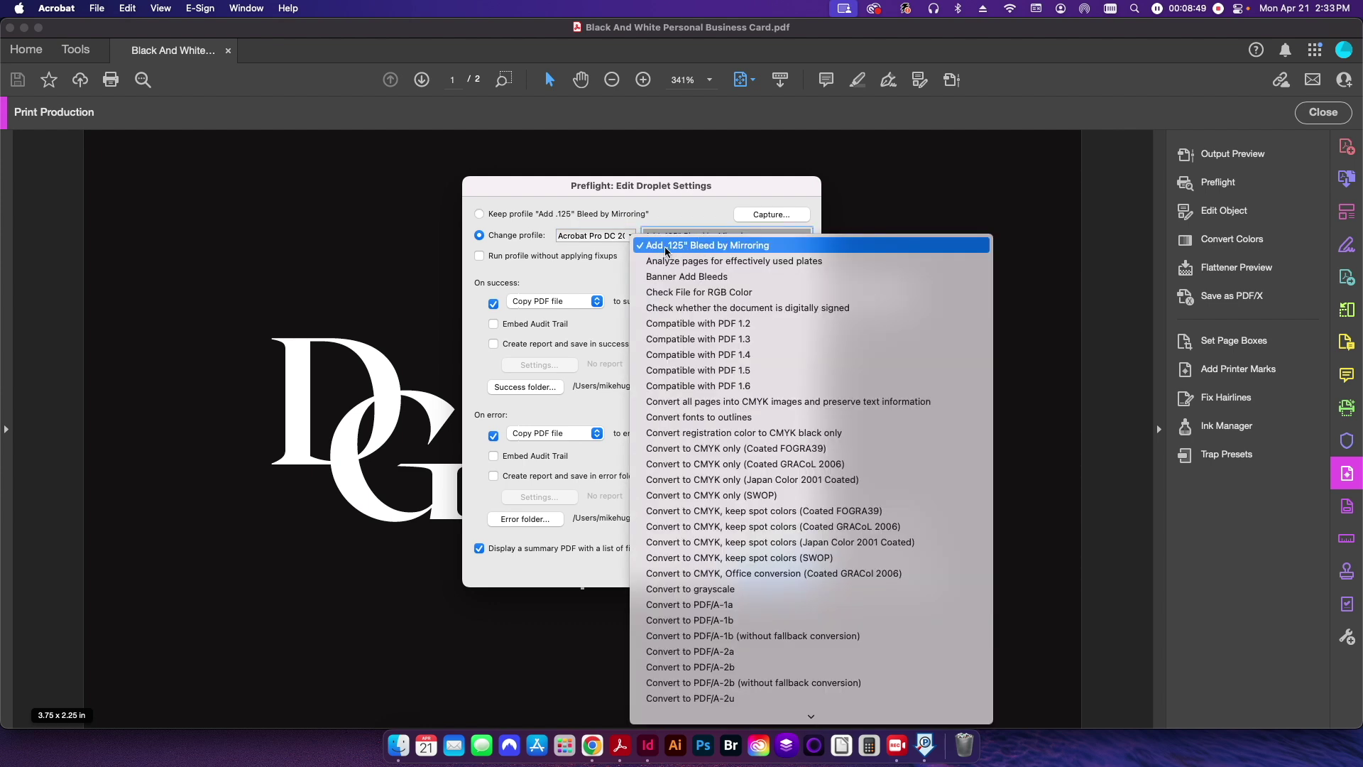
left_click(673, 248)
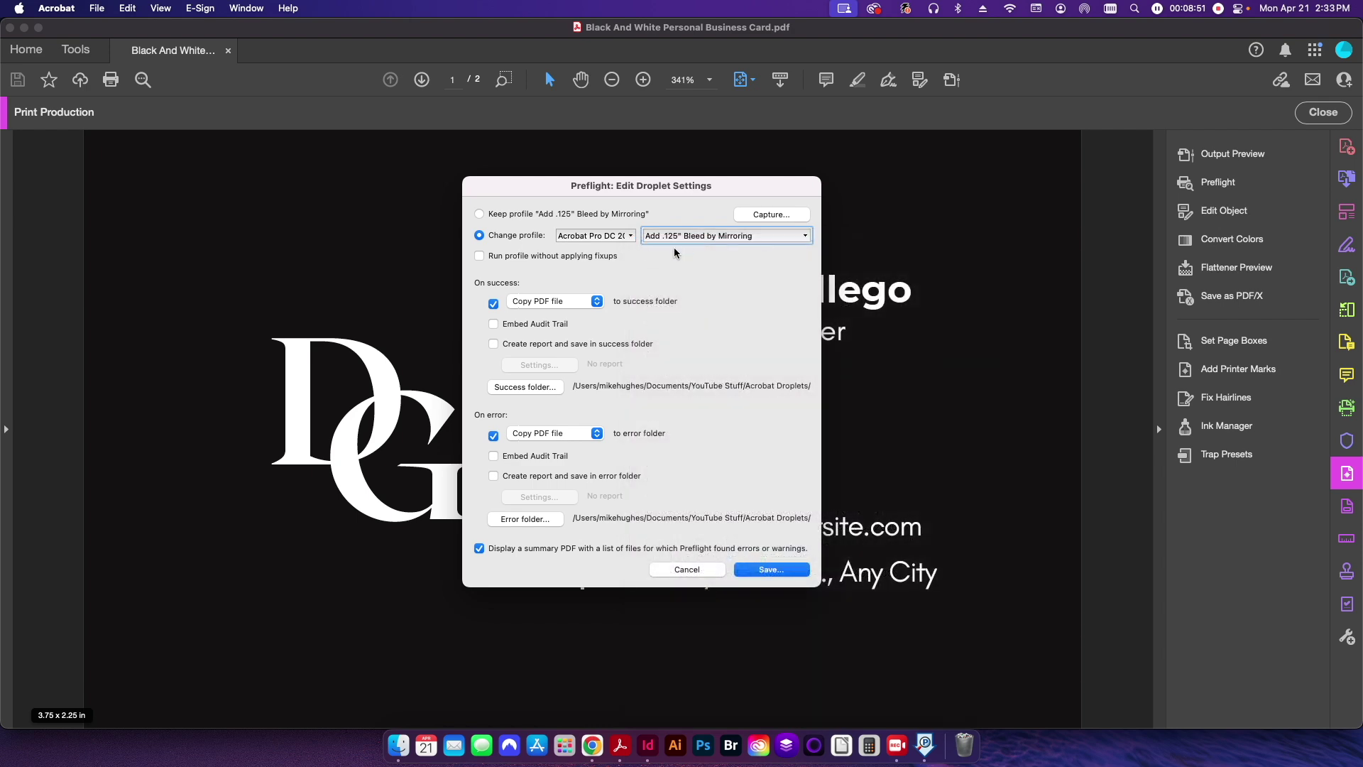
left_click(678, 572)
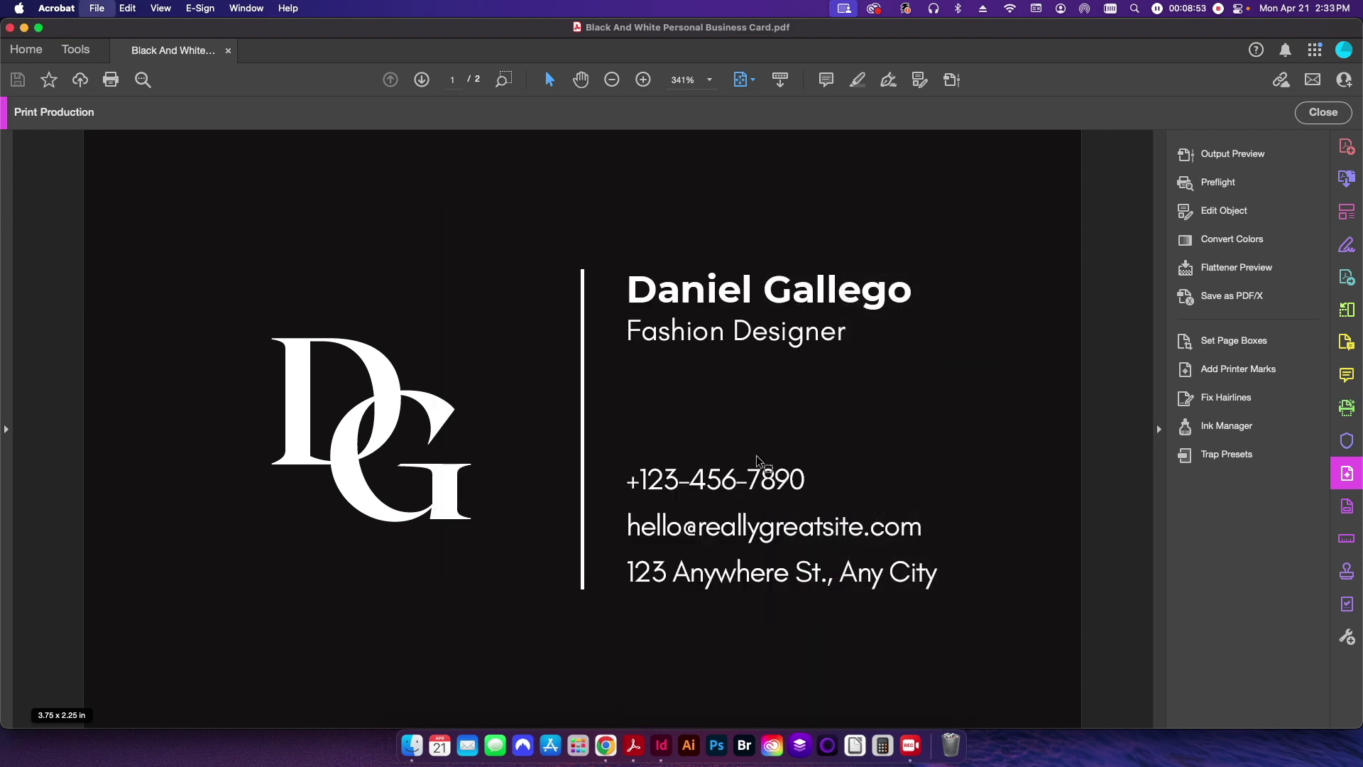
key("super+h")
- Check Business Card Example.pdf and Success copy 7, then open Black And White Personal Business Card copy 4.pdf
scroll(631, 377, "down", 3)
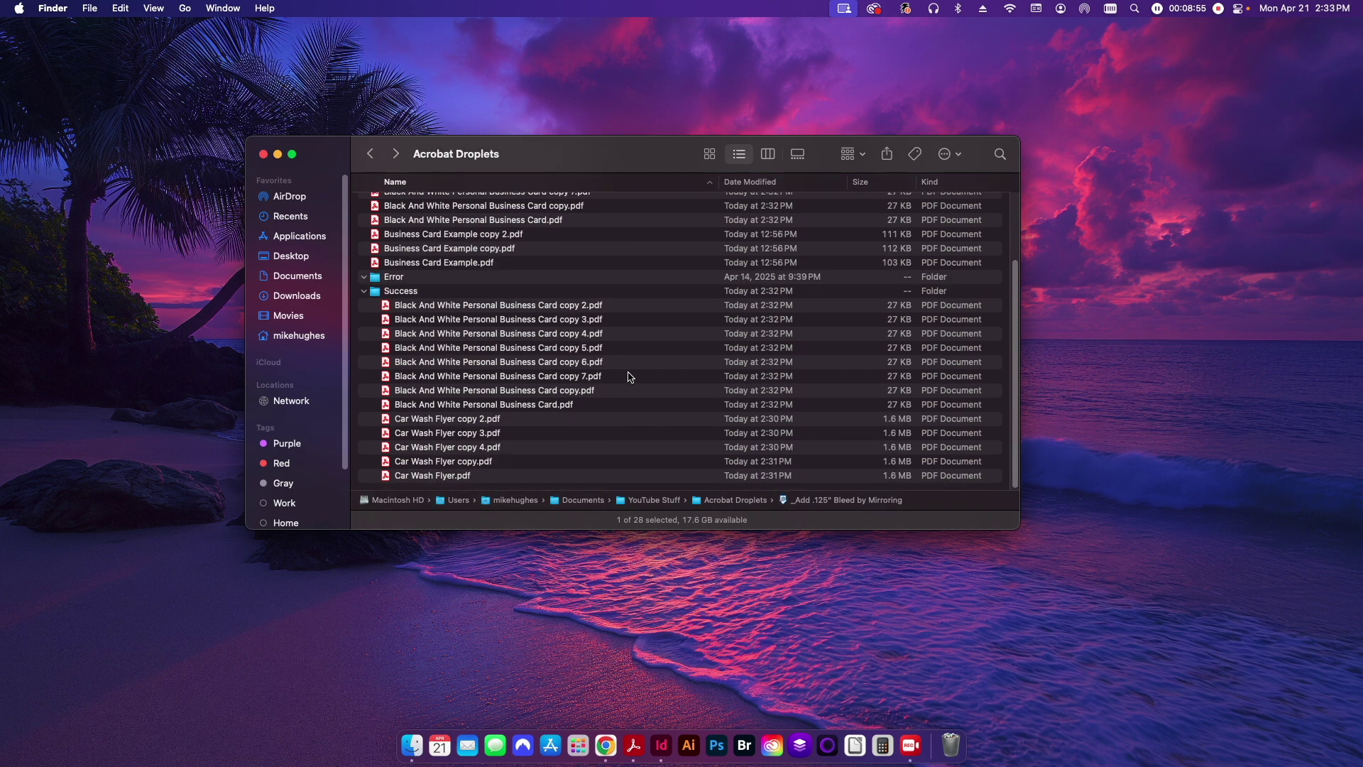
scroll(485, 290, "up", 3)
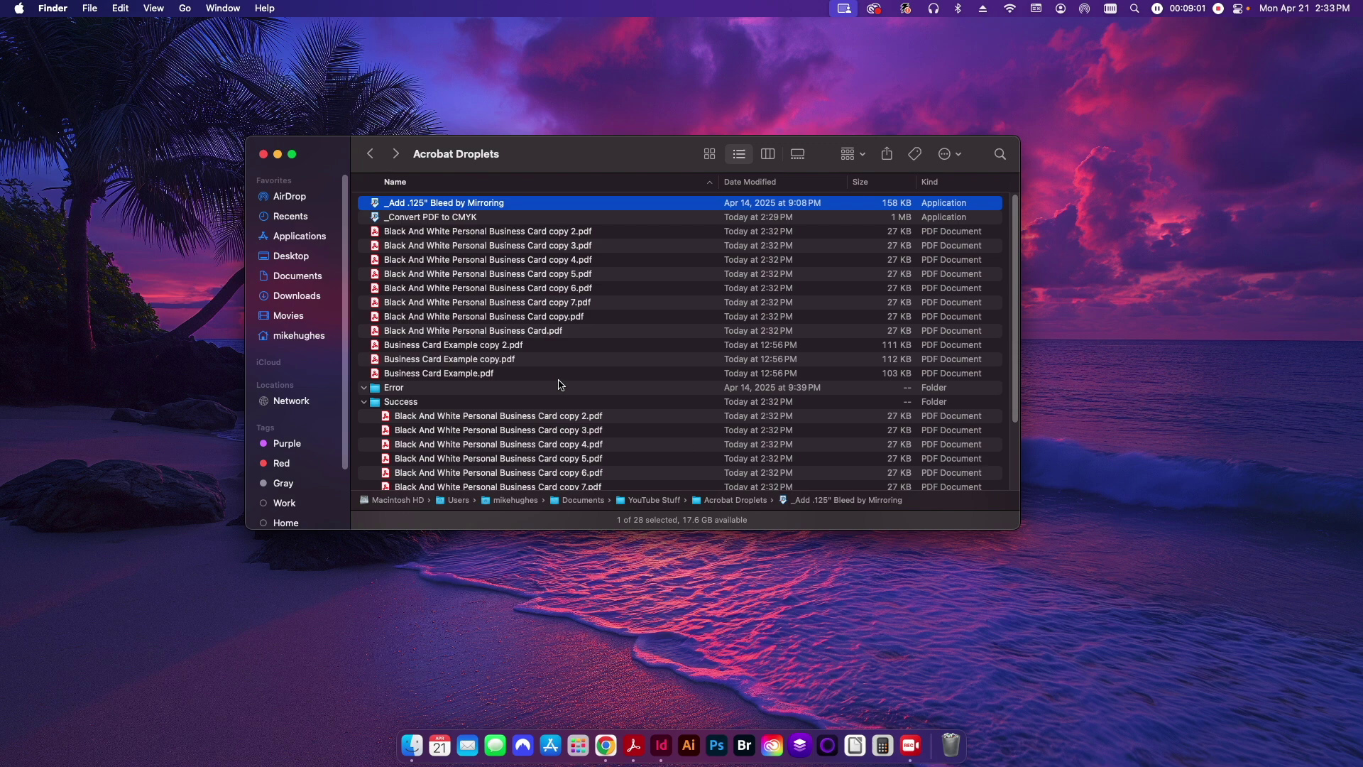
left_click(473, 379)
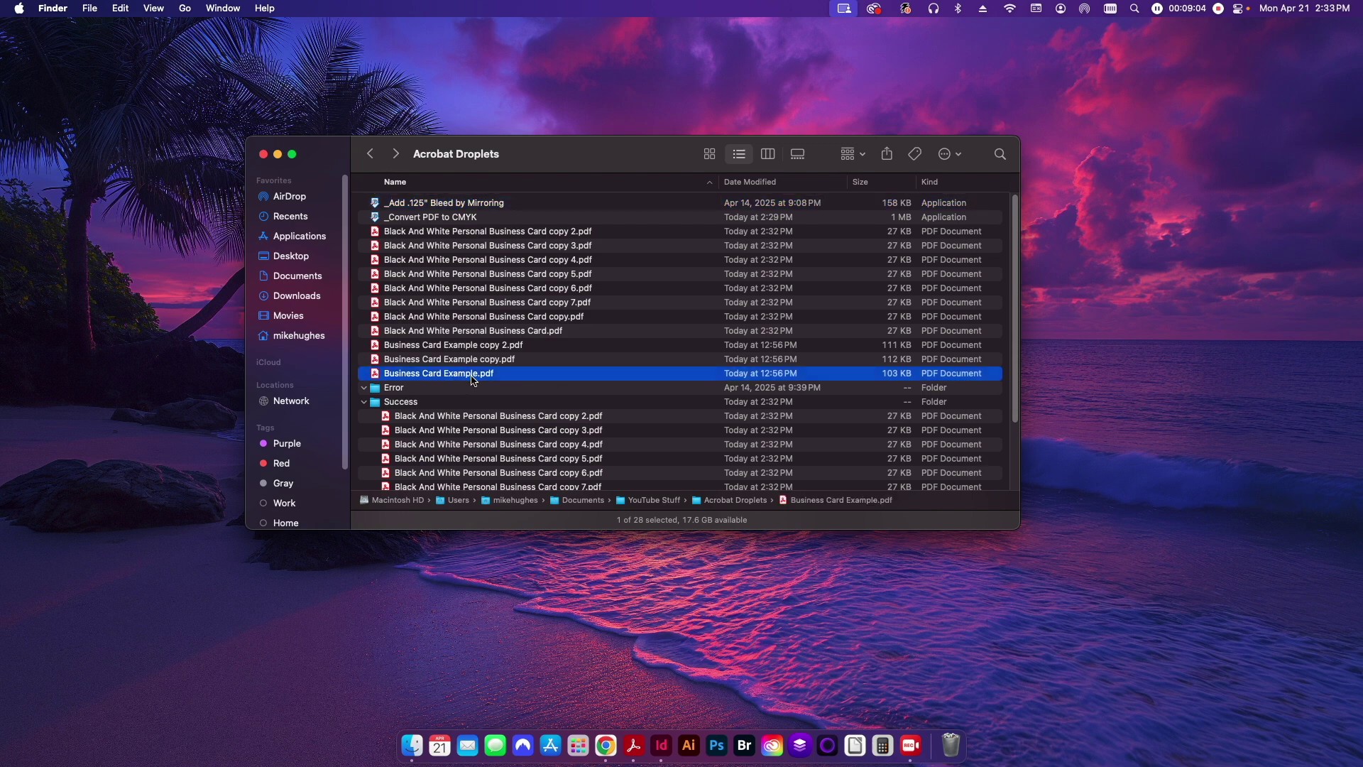
scroll(571, 363, "down", 4)
left_click(560, 376)
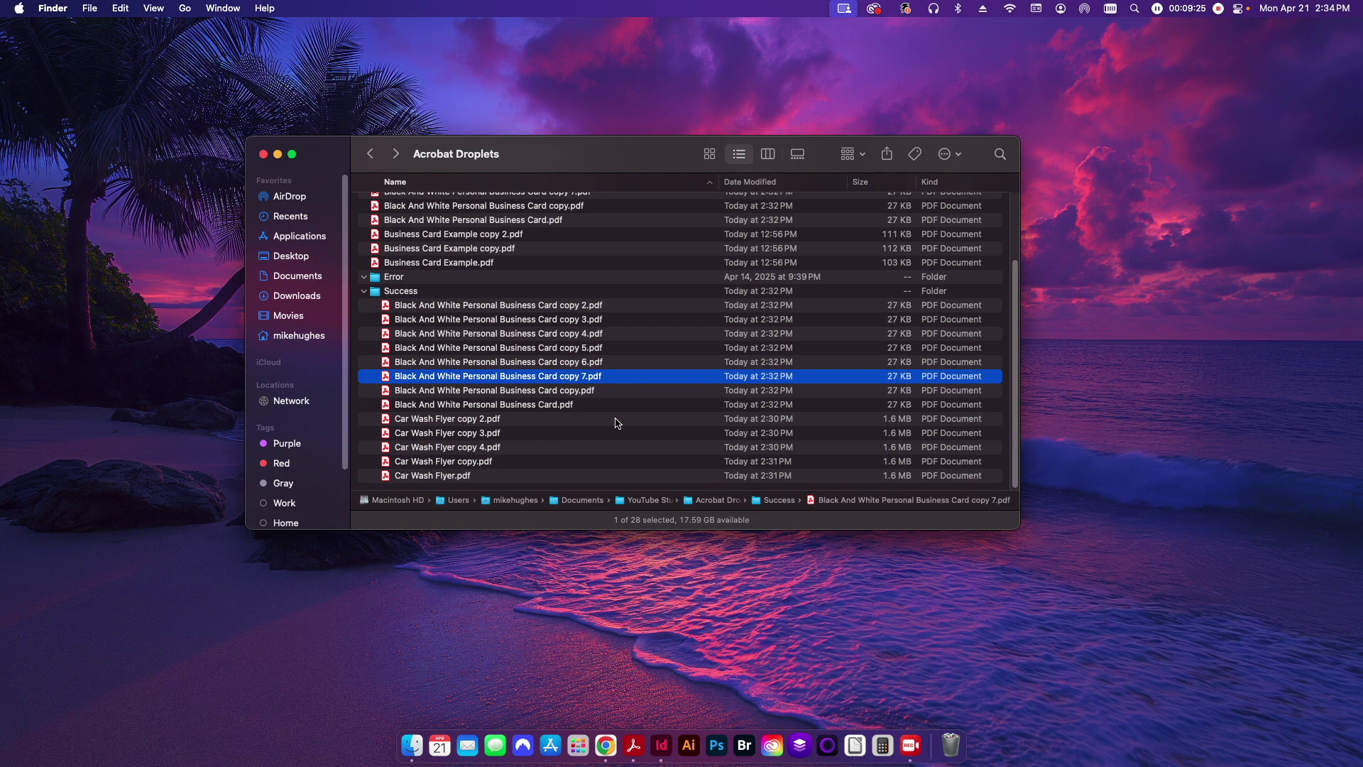
scroll(617, 423, "up", 4)
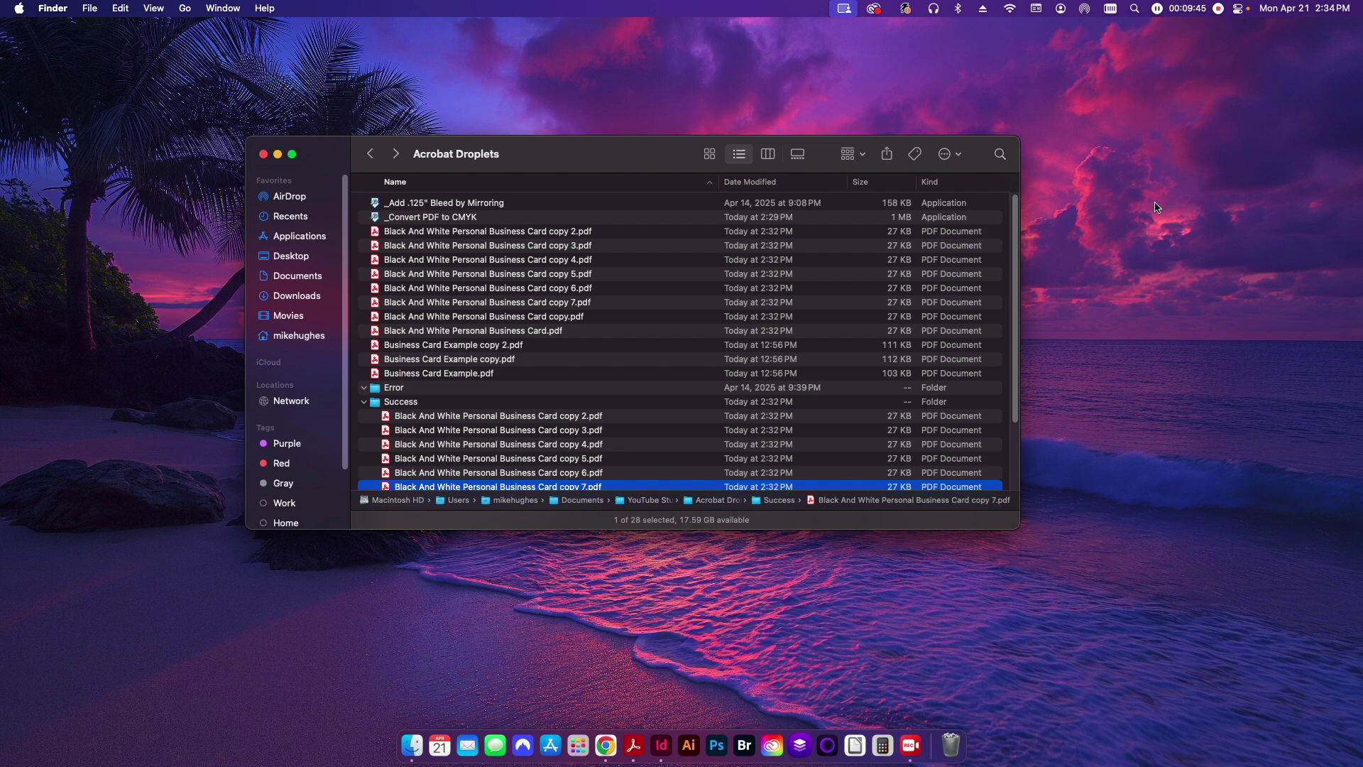
double_click(593, 260)
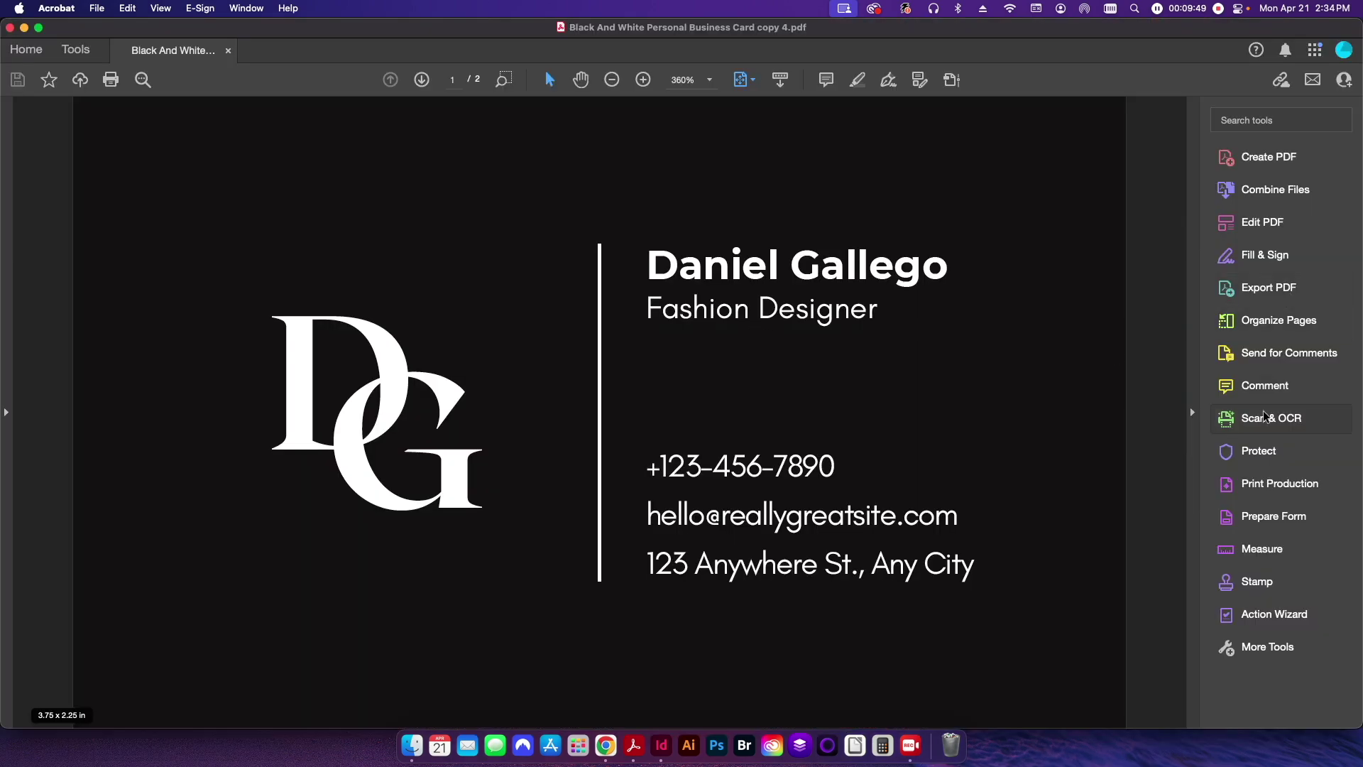
- Review the bleed fixups in Print Production Preflight for copy 4.pdf, then close the document
left_click(1262, 483)
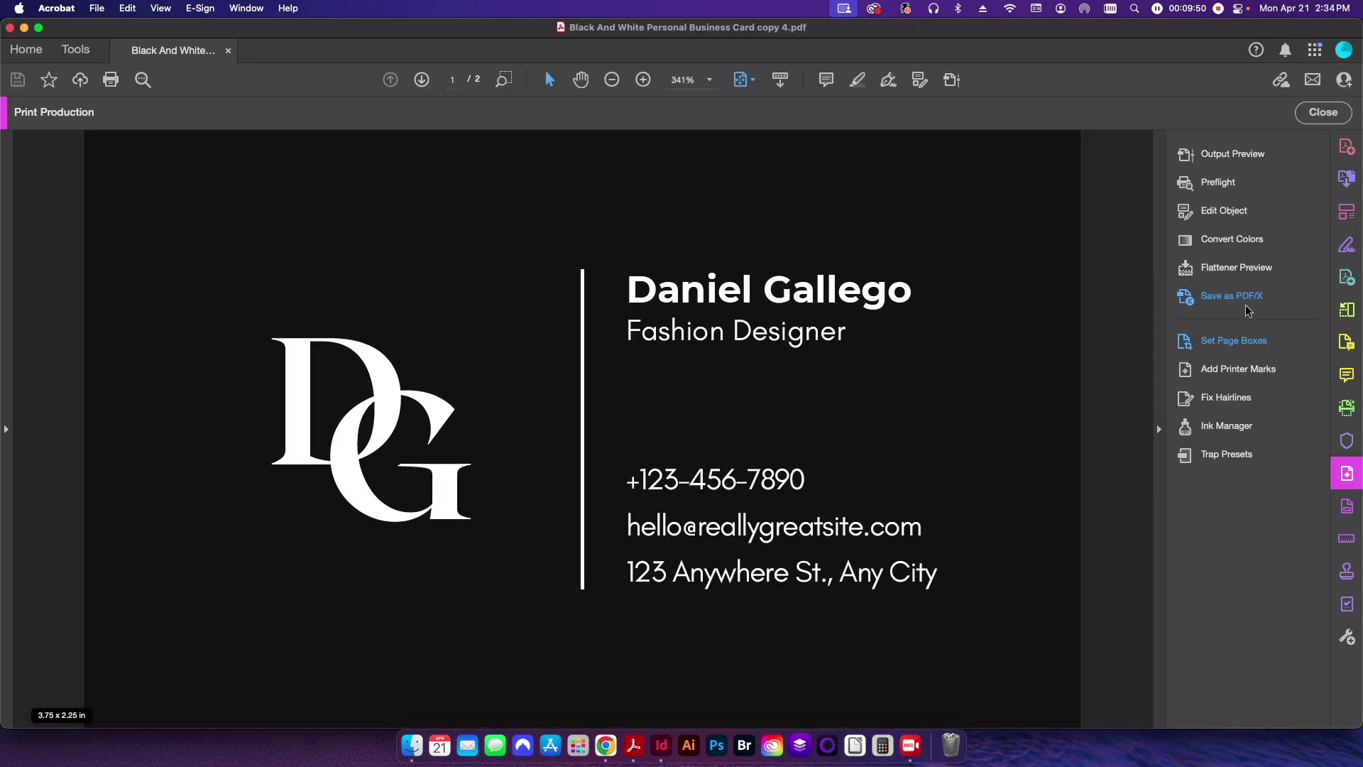
left_click(1211, 186)
left_click(737, 387)
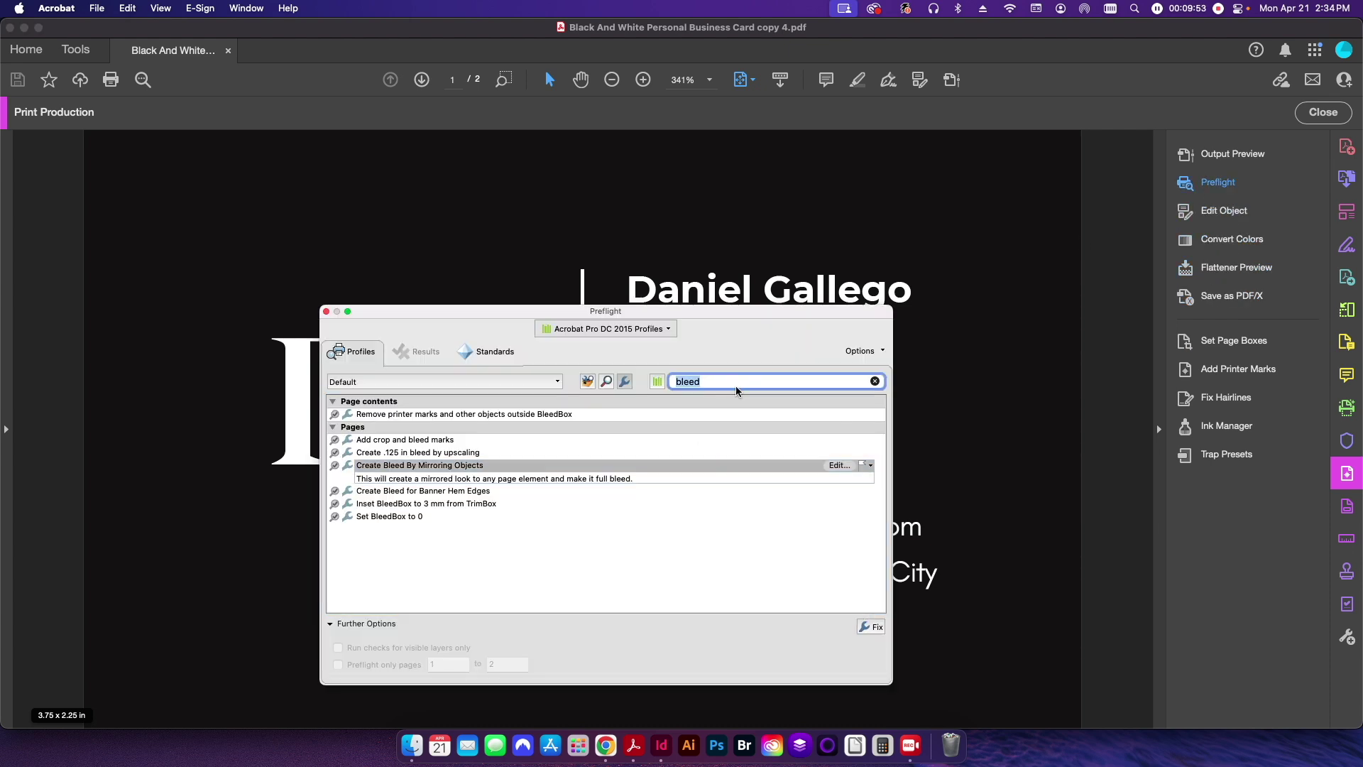
left_click(326, 311)
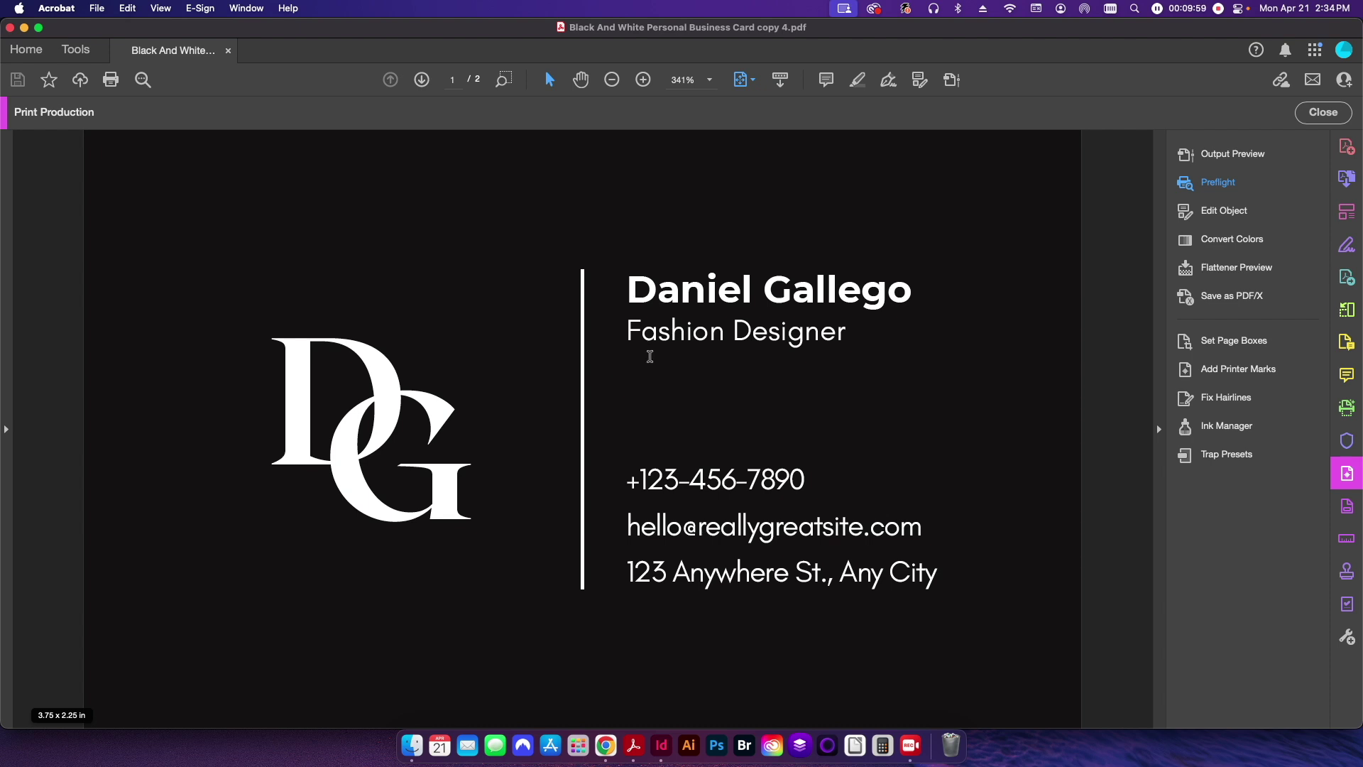
key("super+w")
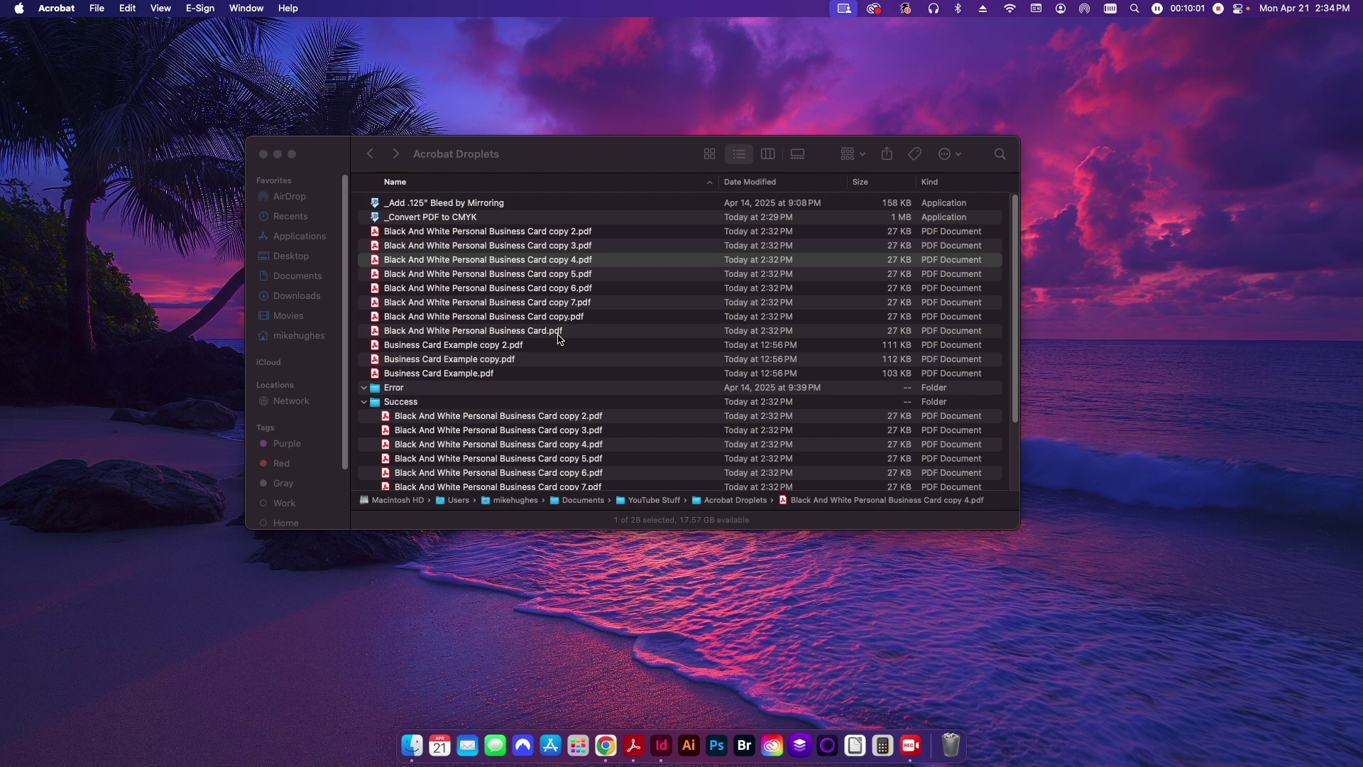
left_click(561, 338)
left_click(575, 333)
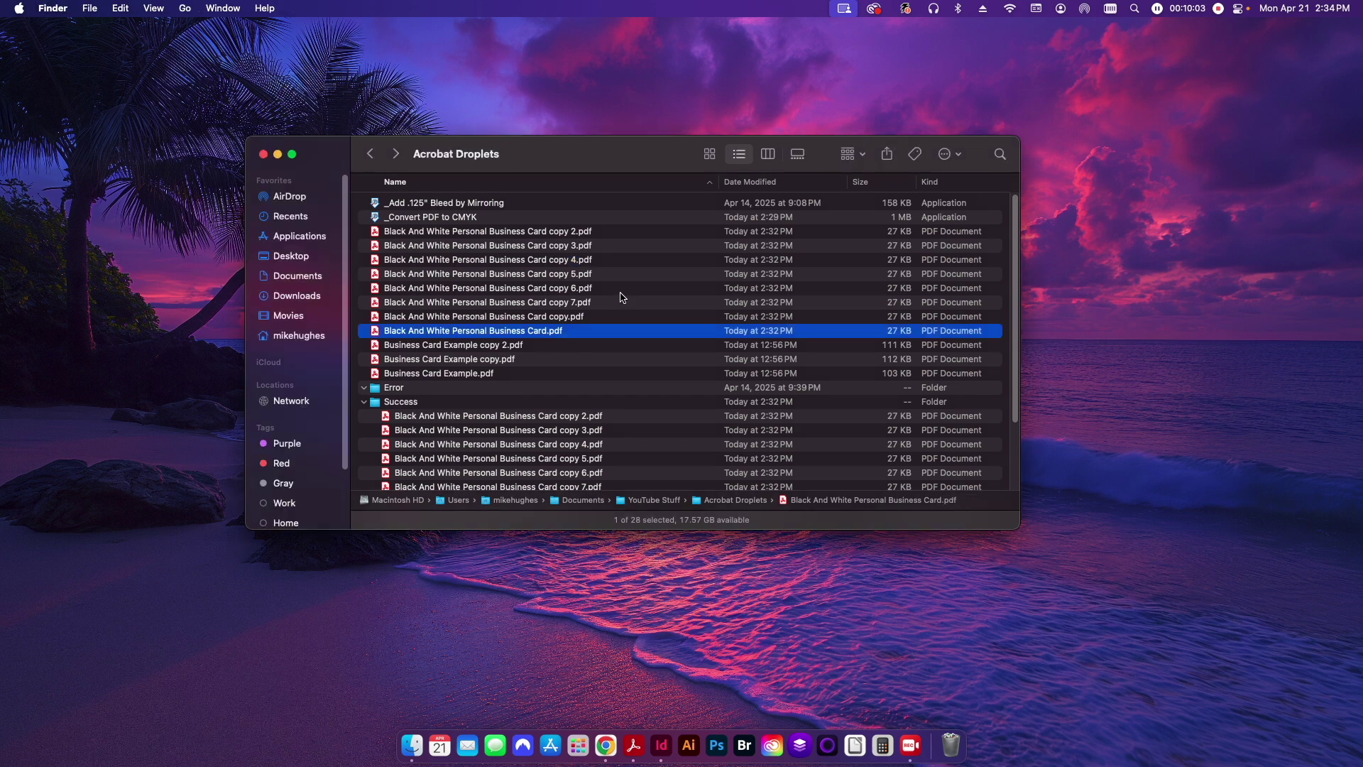
left_click(620, 291)
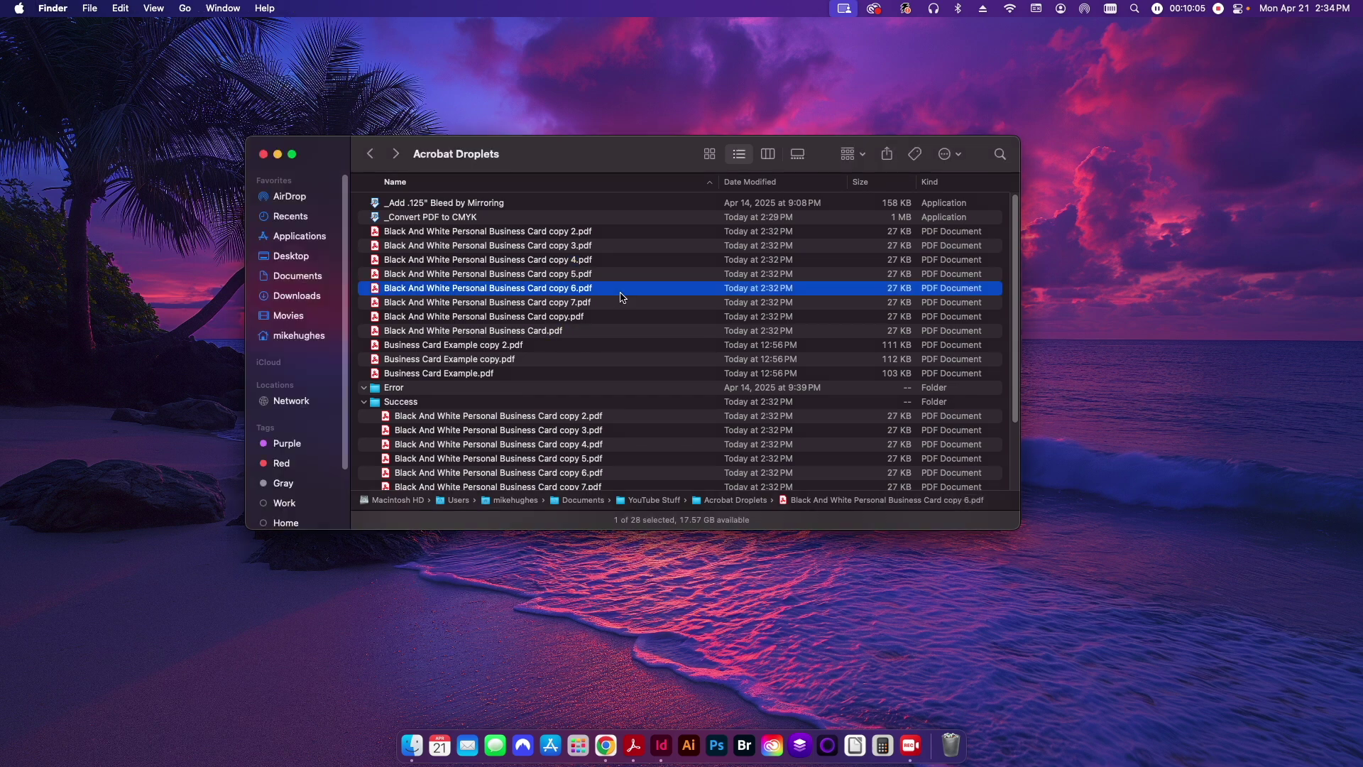